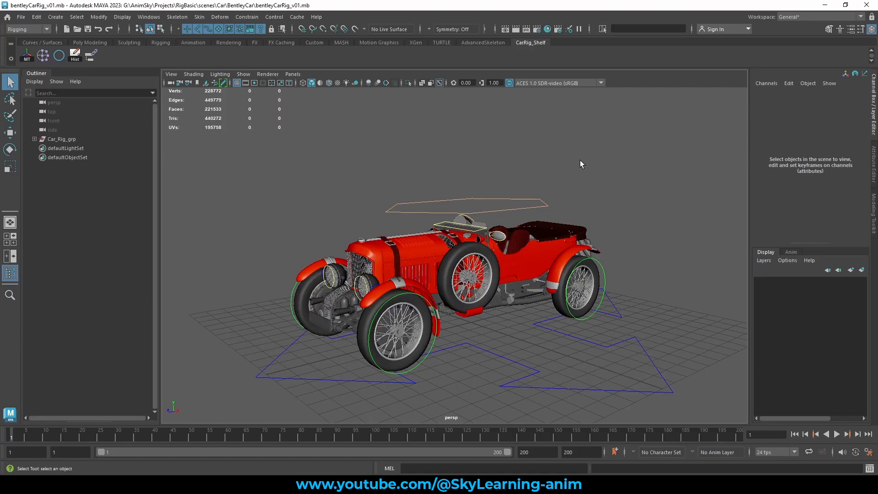
Select the front left tyre control and examine the car rig from several sides.
click(381, 306)
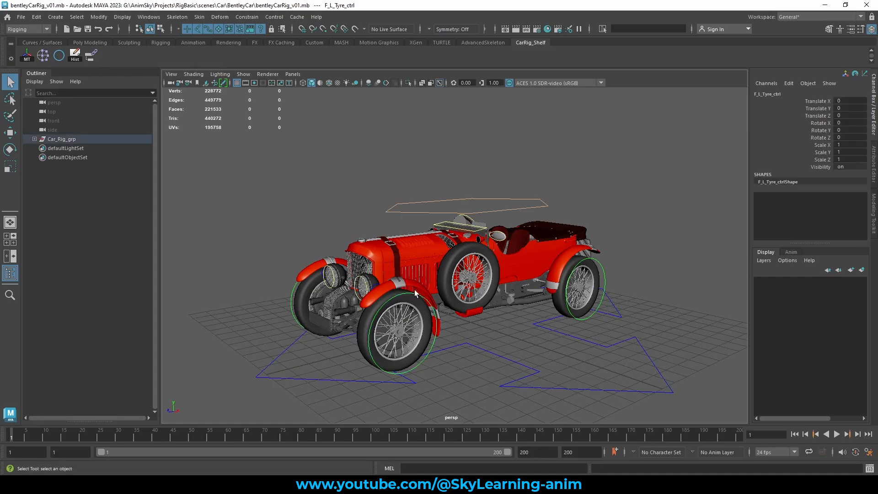
alt+middle_drag(427, 274, 463, 274)
alt+drag(463, 275, 485, 271)
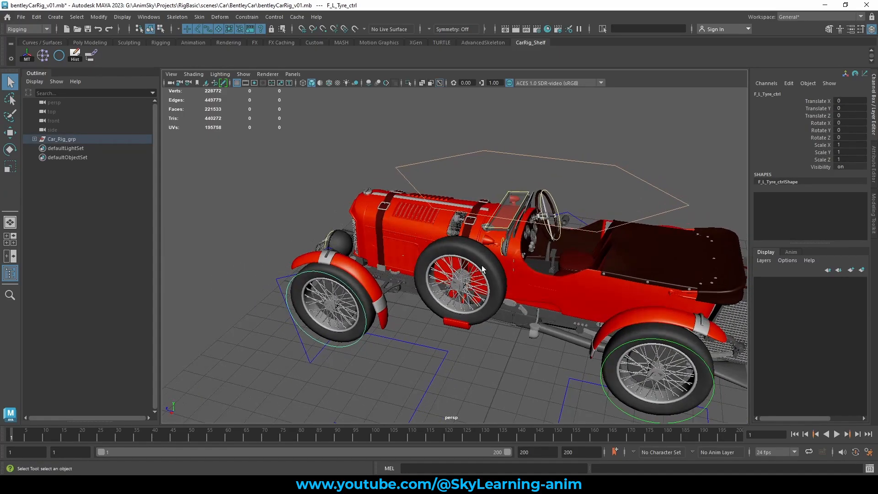
alt+right_drag(398, 326, 380, 326)
alt+drag(387, 328, 478, 298)
alt+middle_drag(453, 314, 465, 298)
alt+right_drag(410, 327, 414, 326)
alt+drag(414, 327, 342, 338)
Try moving the whole car forward along Z with Global_ctrl, and undo the move.
click(343, 338)
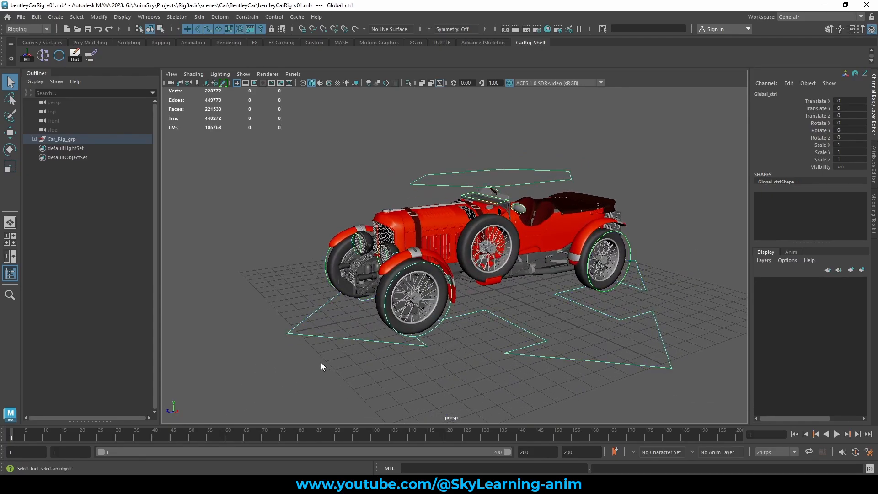
key(w)
drag(461, 303, 366, 316)
key(ctrl+z)
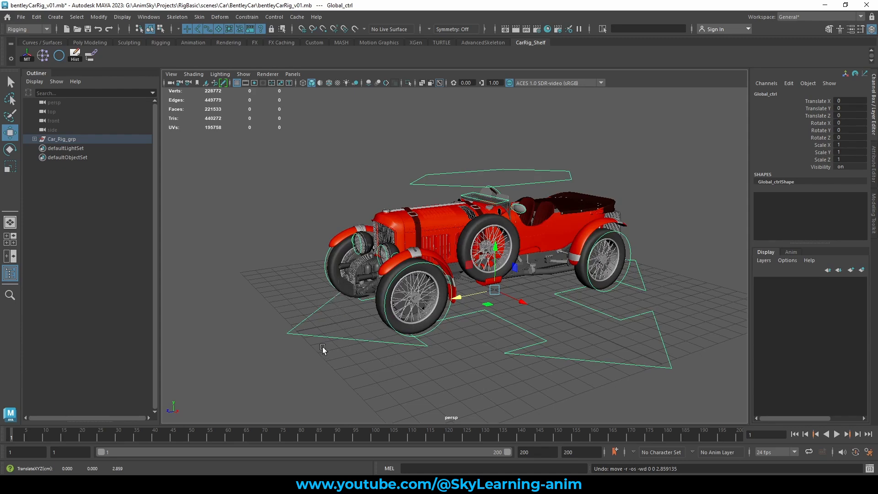
Repeat the forward test move of Global_ctrl with the car seen from its side, and undo it.
alt+drag(515, 319, 387, 321)
alt+drag(532, 289, 414, 284)
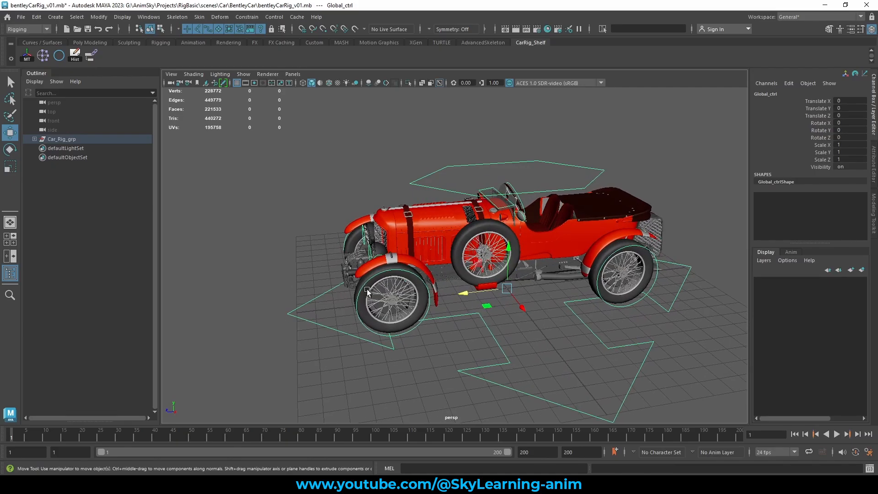
drag(463, 295, 444, 324)
key(ctrl+z)
scroll(503, 297, up, 3)
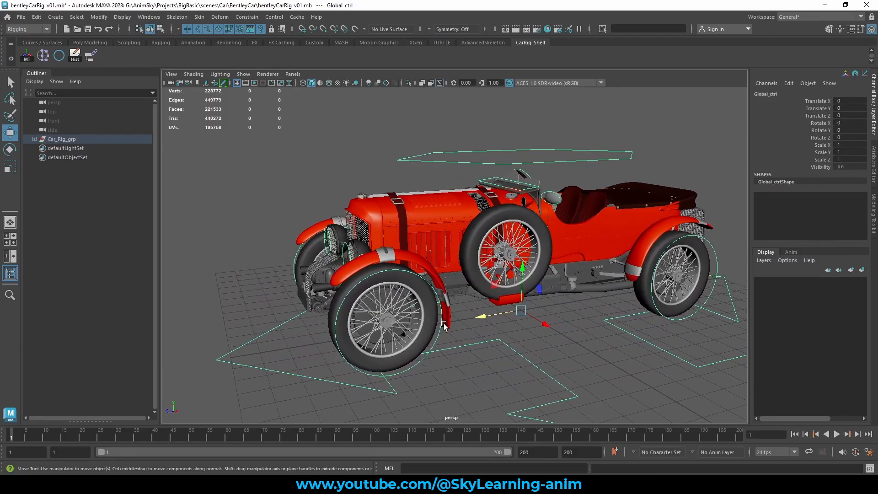
Select the front left tyre control and the body control in turn, and examine the cockpit around the steering wheel.
click(443, 326)
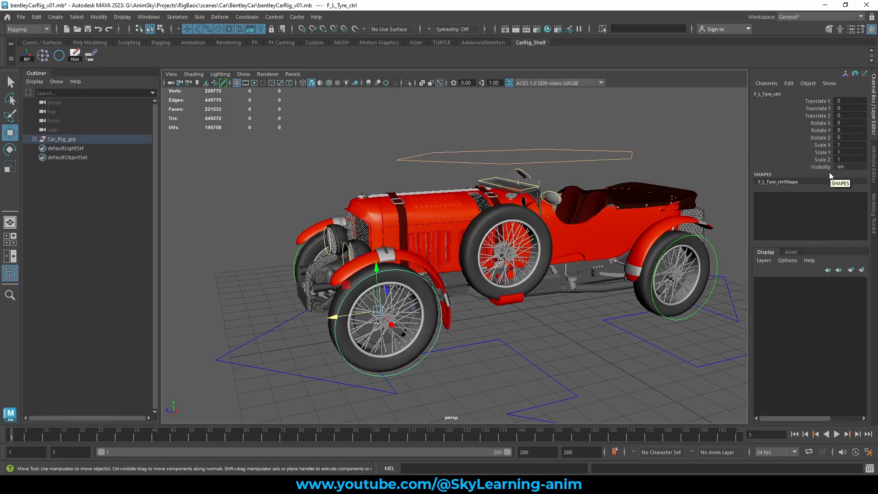
click(579, 160)
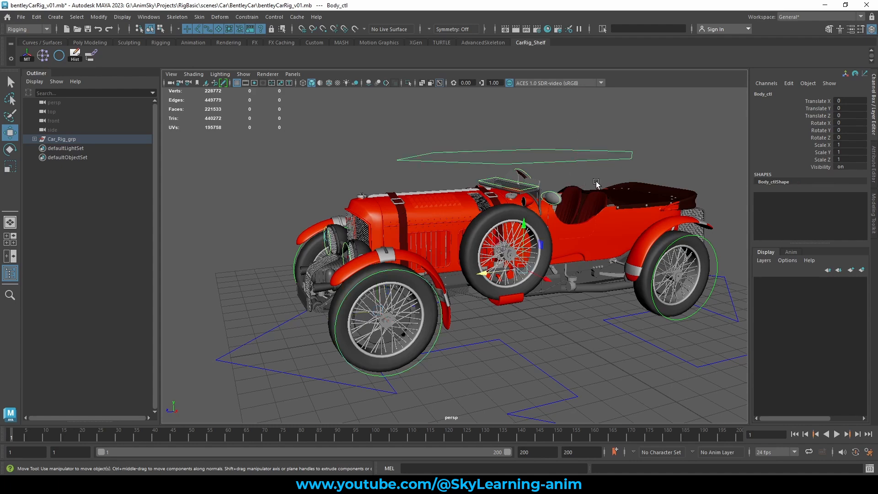
alt+drag(597, 183, 480, 199)
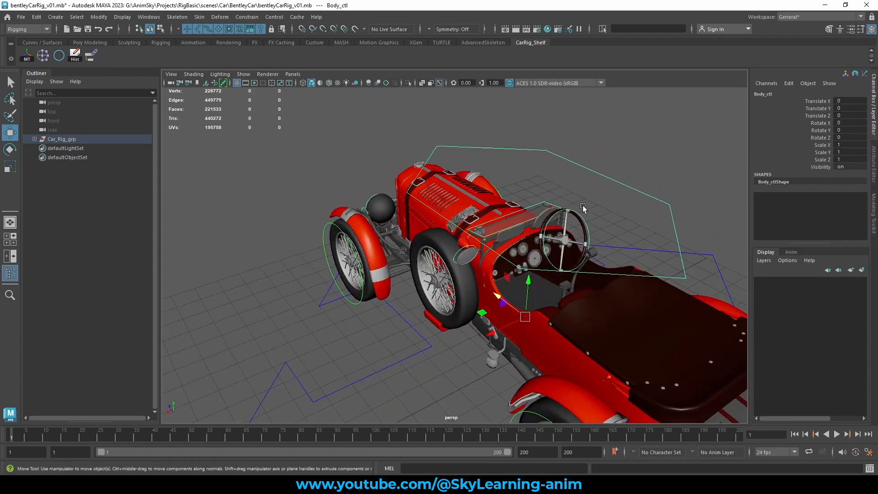
alt+middle_drag(584, 205, 554, 213)
scroll(554, 212, up, 4)
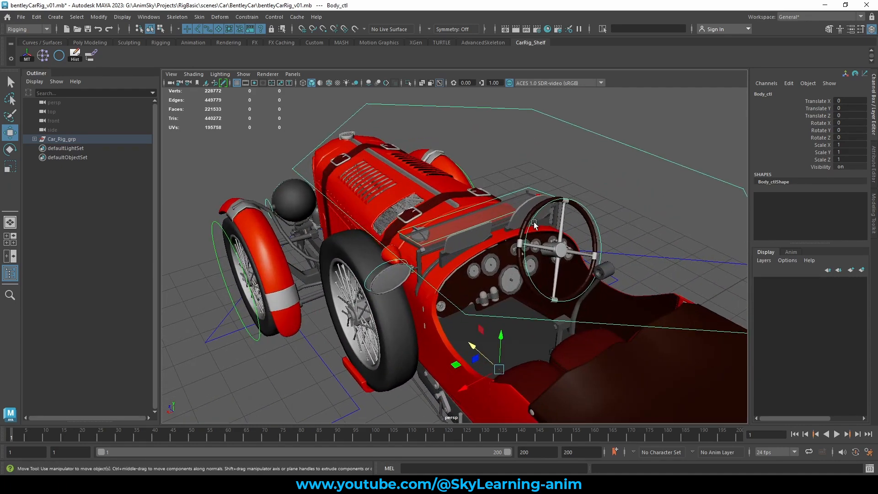
Try rotating Steering_ctrl about X to turn the steering wheel, and undo the rotation.
click(534, 218)
alt+middle_drag(534, 219, 591, 207)
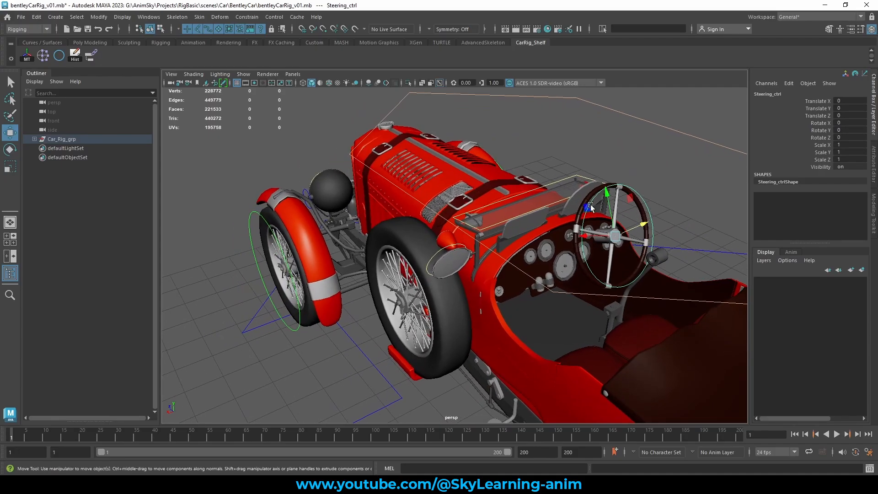
alt+drag(551, 246, 528, 259)
key(e)
drag(605, 194, 565, 269)
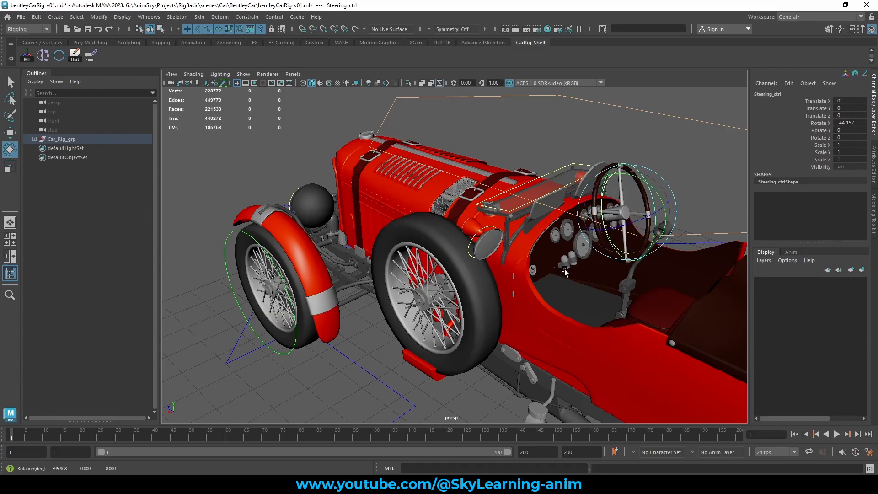
key(ctrl+z)
Compare the front left tyre control with the steering control, test-rotating the steering wheel about 34 degrees in X and undoing it.
click(229, 248)
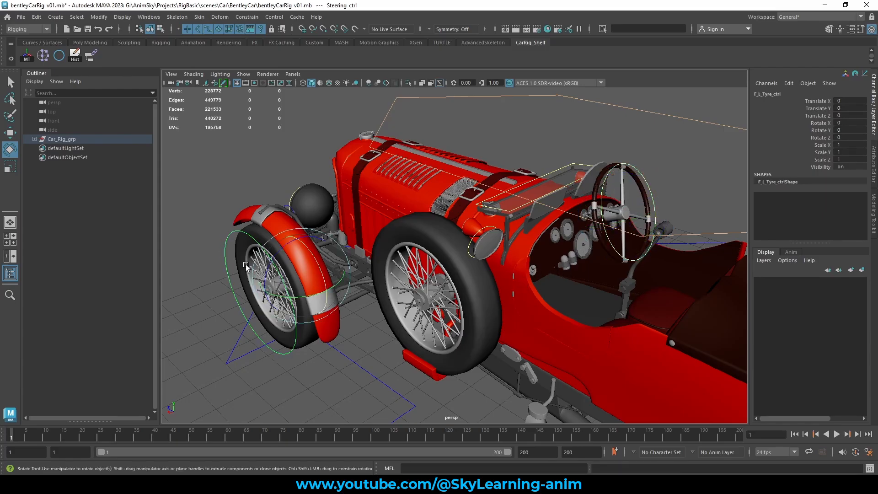
drag(290, 297, 412, 242)
click(599, 215)
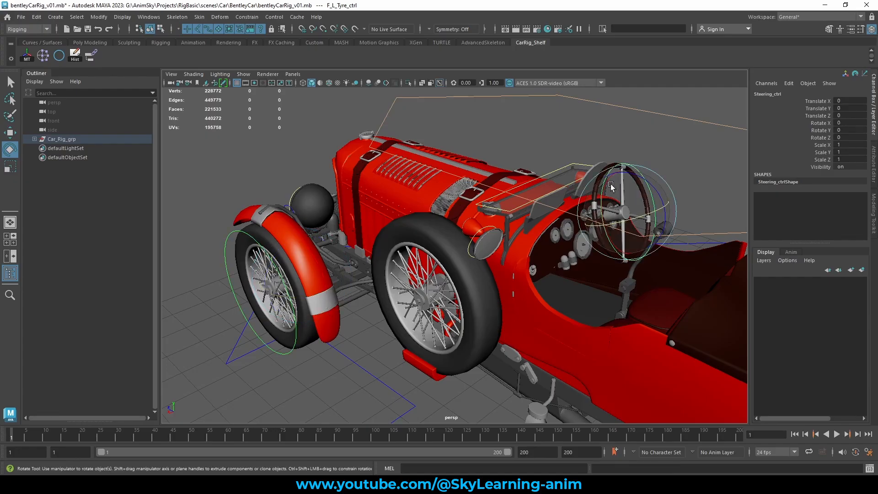
drag(601, 214, 575, 192)
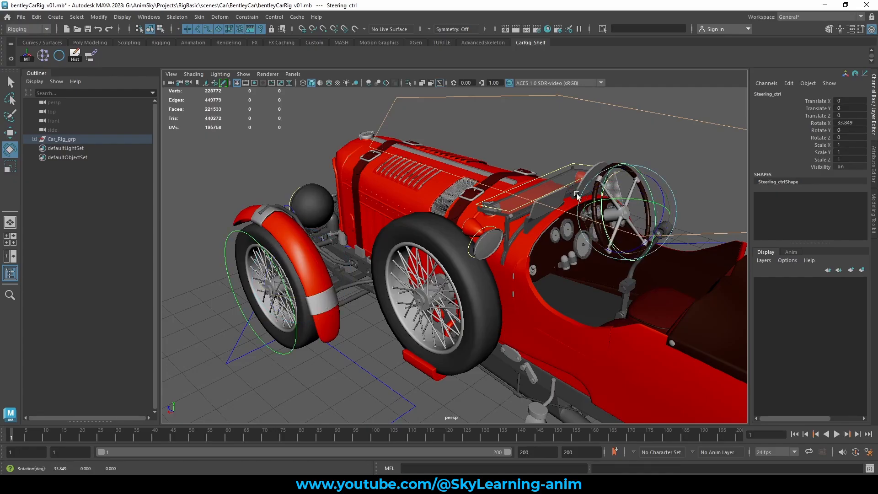
key(ctrl+z)
Try steering the front left wheel by rotating F_L_Tyre_ctrl about Y, undo the rotation and clear the selection.
click(288, 353)
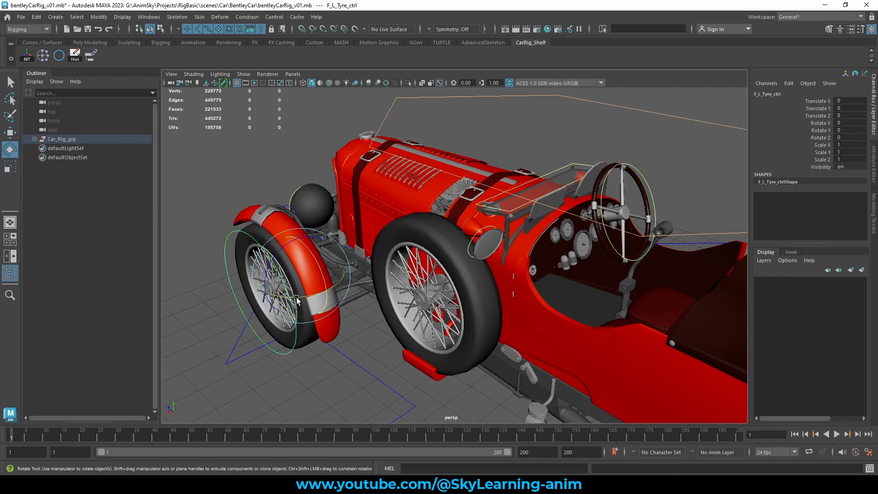
drag(308, 297, 320, 311)
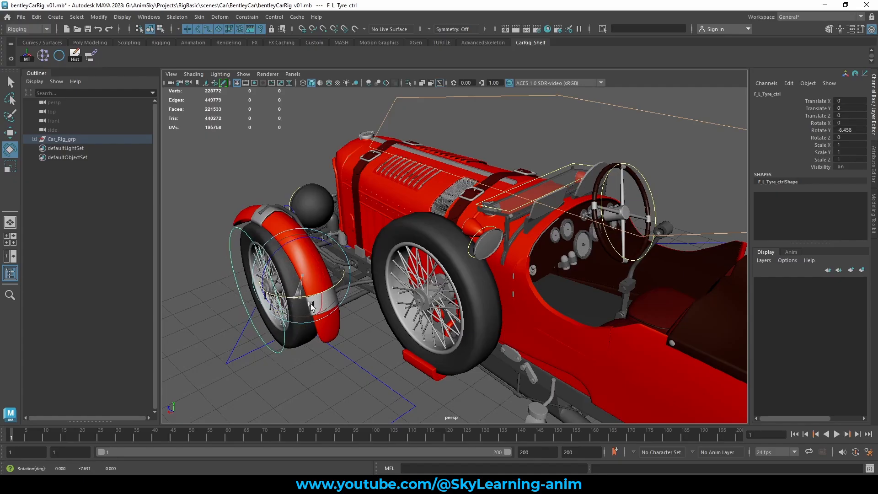
key(ctrl+z)
scroll(413, 326, down, 5)
key(w)
click(339, 220)
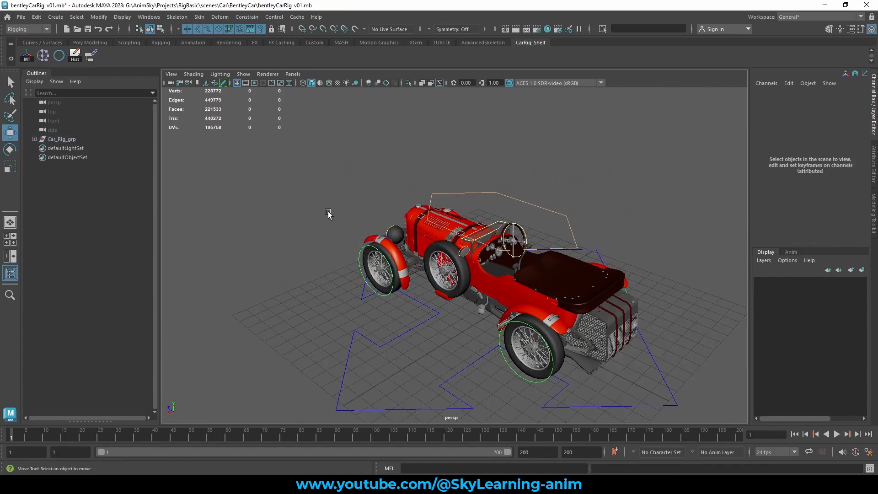
Examine the body control and the front wheels of the car rig from several angles.
alt+drag(400, 205, 459, 232)
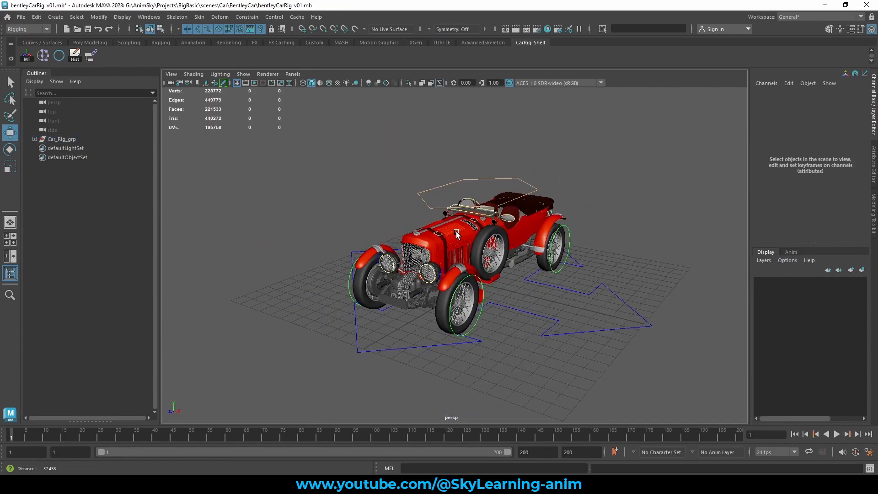
alt+right_drag(459, 232, 496, 278)
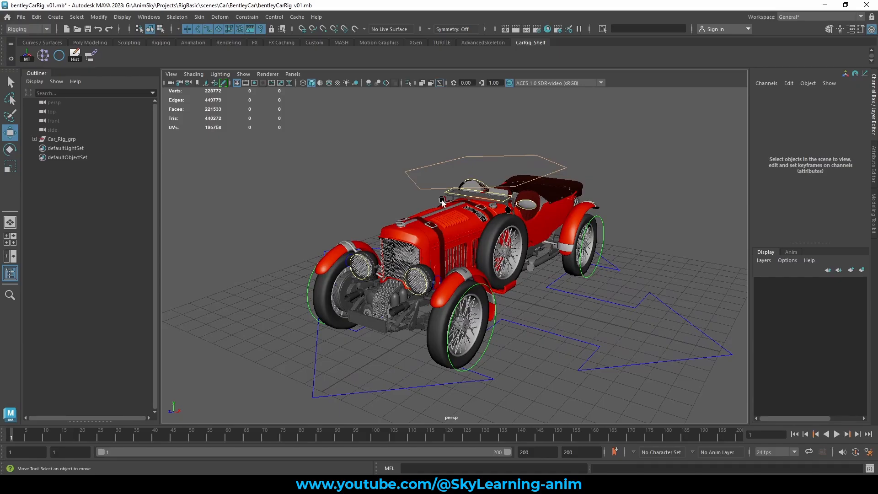
scroll(471, 174, up, 5)
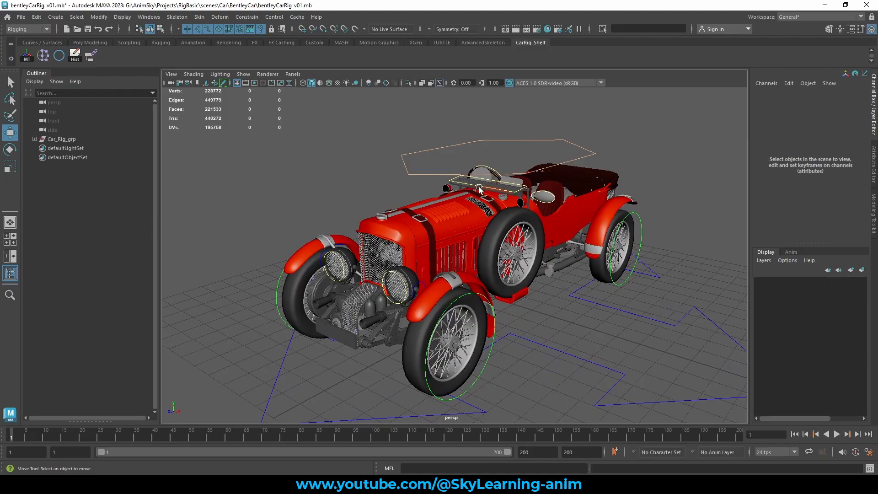
drag(441, 158, 365, 174)
alt+drag(494, 208, 497, 201)
alt+middle_drag(497, 201, 498, 175)
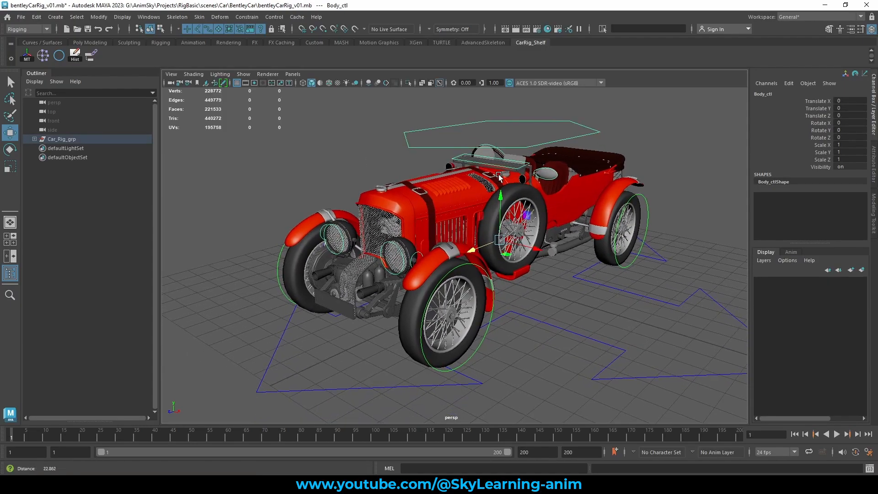
mouse_move(499, 174)
alt+mouse_down()
mouse_move(520, 174)
mouse_move(502, 178)
alt+mouse_up()
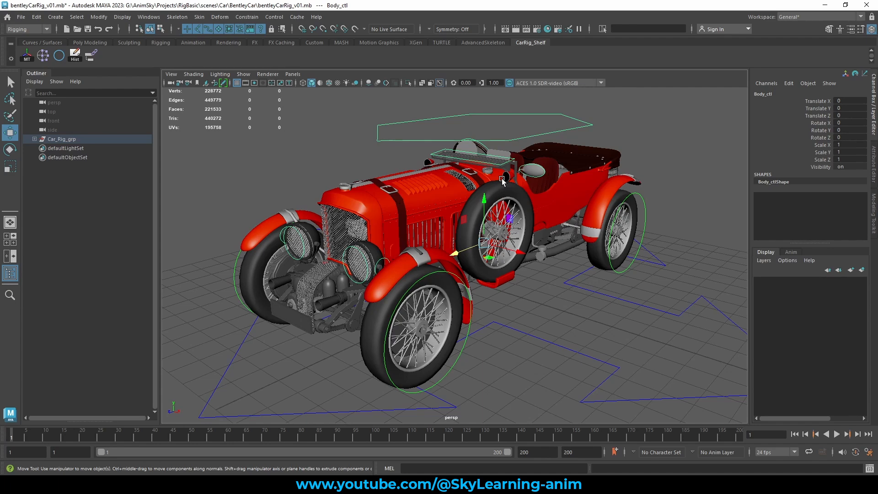
click(569, 250)
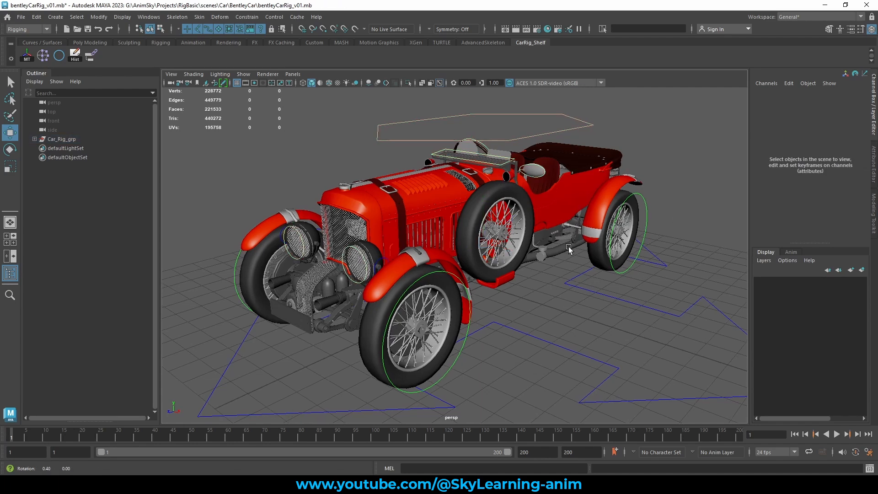
alt+drag(569, 249, 559, 253)
alt+middle_drag(568, 259, 584, 249)
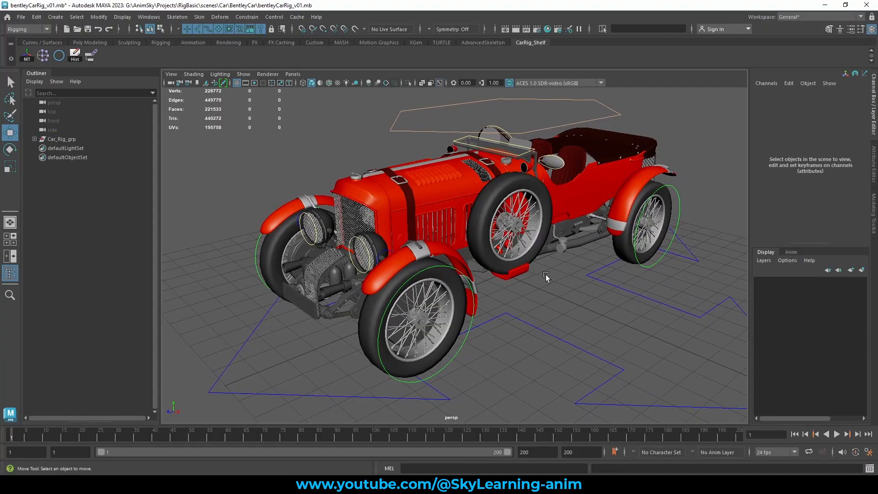
scroll(545, 275, up, 6)
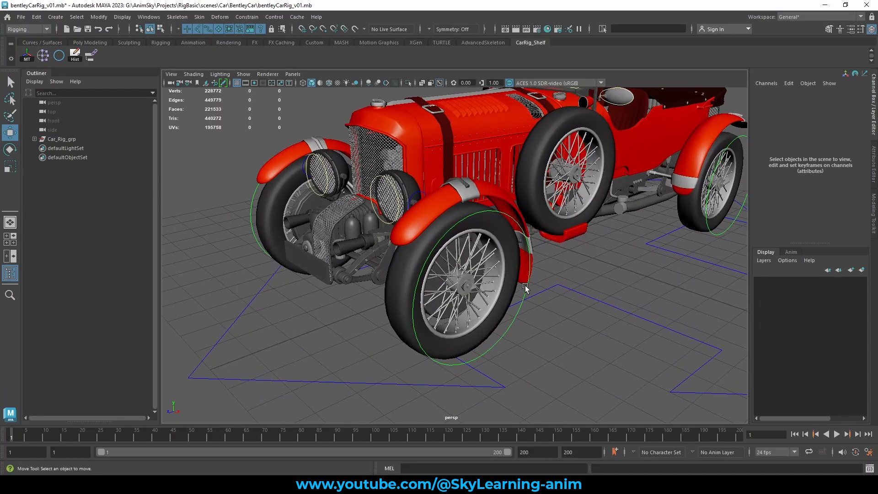
Select the front left tyre control and Steering_ctrl in turn to check their channels.
click(525, 287)
scroll(527, 283, down, 5)
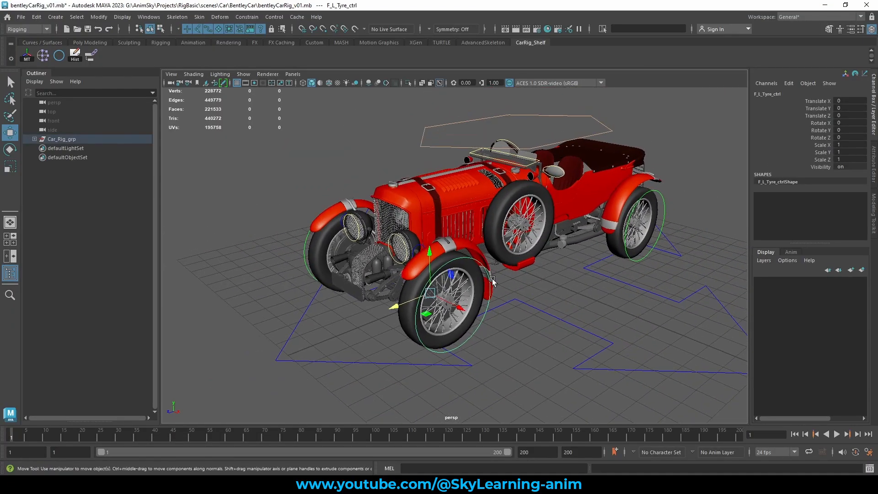
click(520, 140)
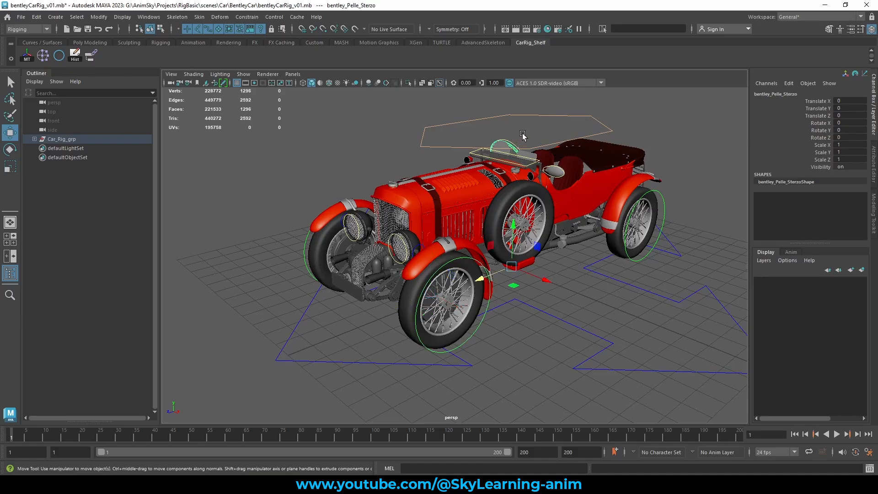
click(522, 135)
click(516, 143)
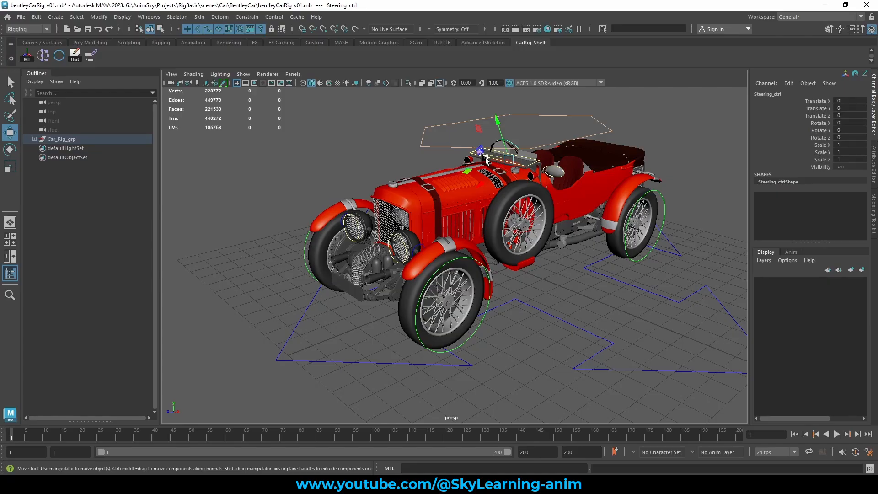
Select the front left tyre control, reveal it in the hierarchy and select its group F_L_Tyre_ctrl_grp.
click(478, 330)
alt+right_drag(560, 312, 545, 303)
alt+drag(545, 303, 544, 302)
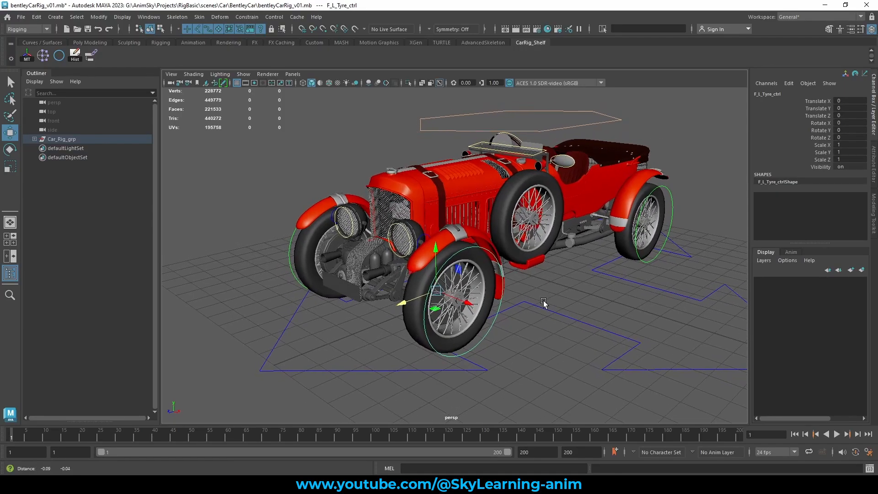
alt+right_drag(543, 302, 556, 303)
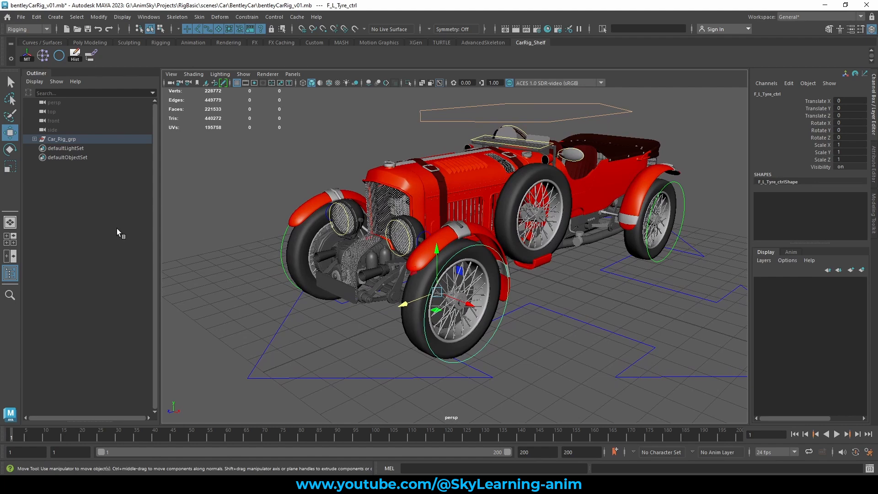
key(f)
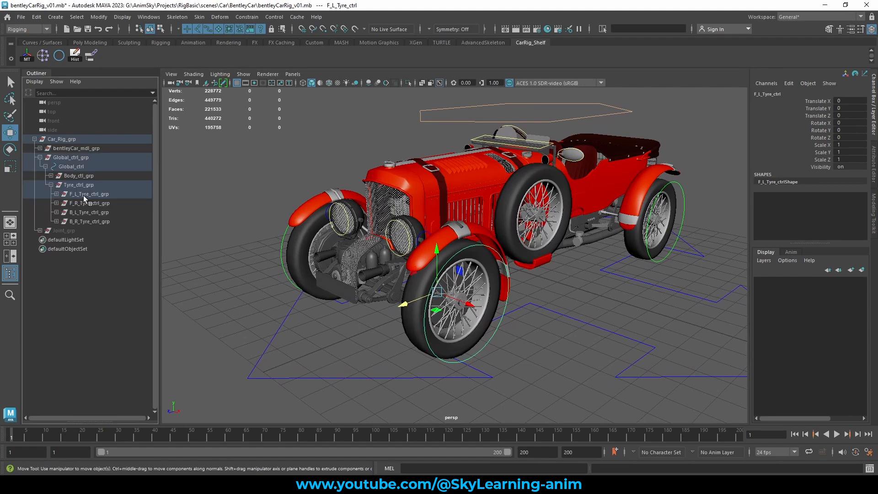
click(83, 196)
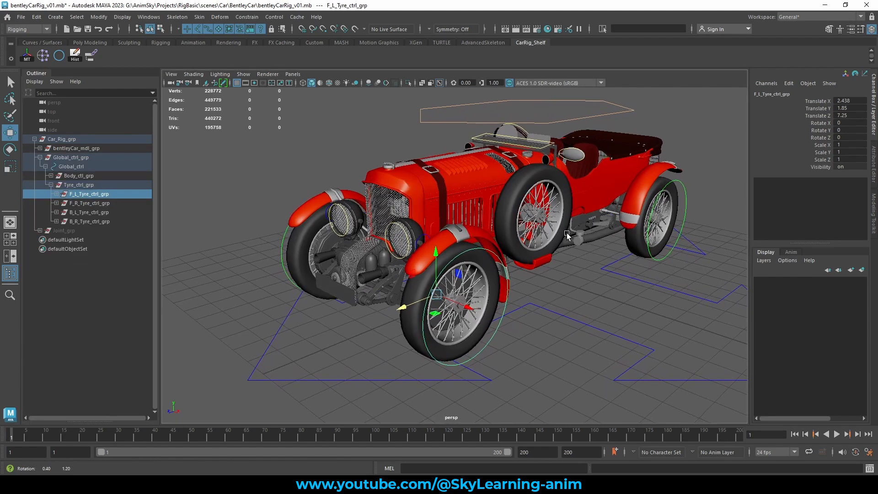
Try rotating F_L_Tyre_ctrl_grp about X, undo the rotation and highlight its Rotate X channel.
key(e)
drag(418, 267, 412, 294)
key(ctrl+z)
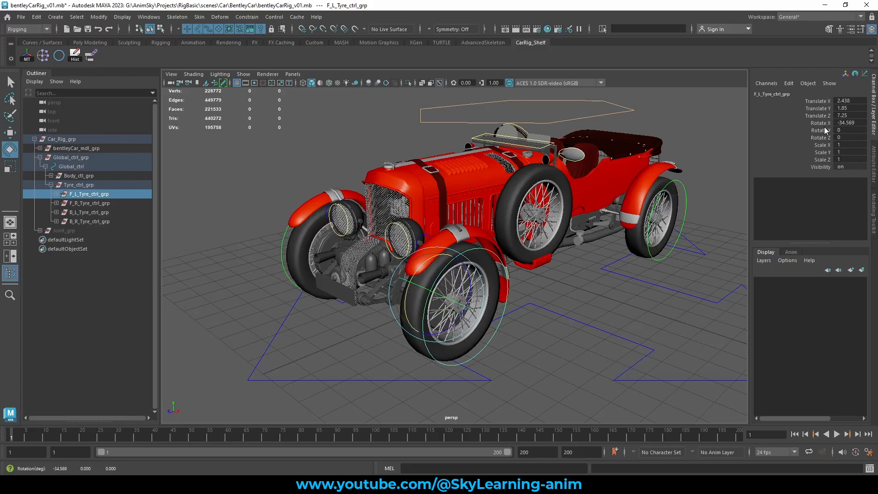
click(819, 122)
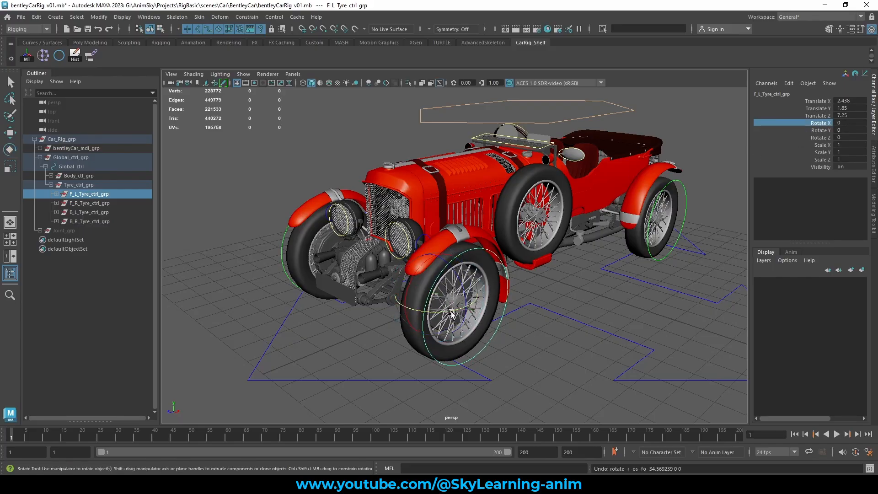
Try rotating F_L_Tyre_ctrl_grp about Y, undo the rotation and clear the selection.
mouse_move(449, 315)
mouse_down()
mouse_move(437, 316)
mouse_move(456, 314)
mouse_up()
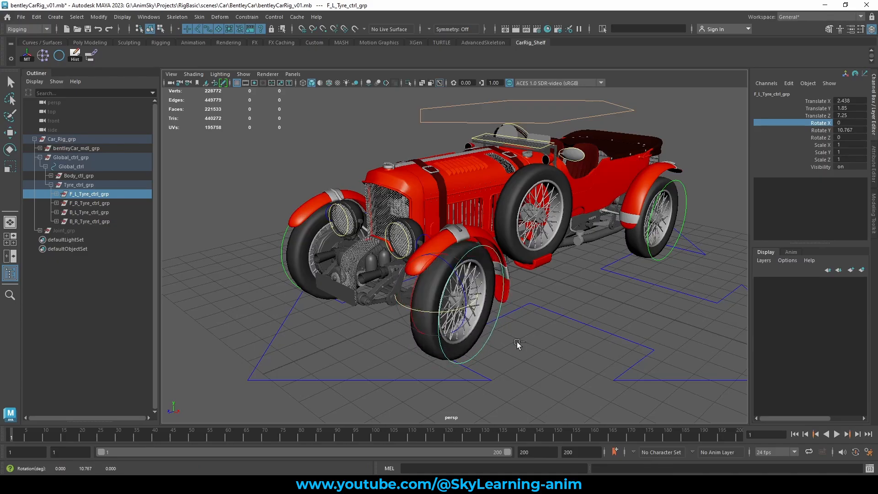
key(ctrl+z)
key(w)
click(573, 276)
alt+middle_drag(570, 283, 564, 296)
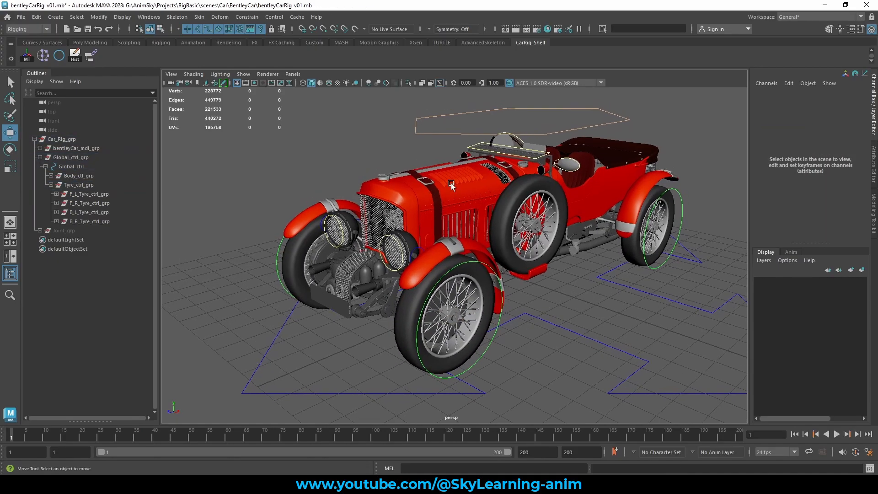
alt+middle_drag(405, 127, 404, 146)
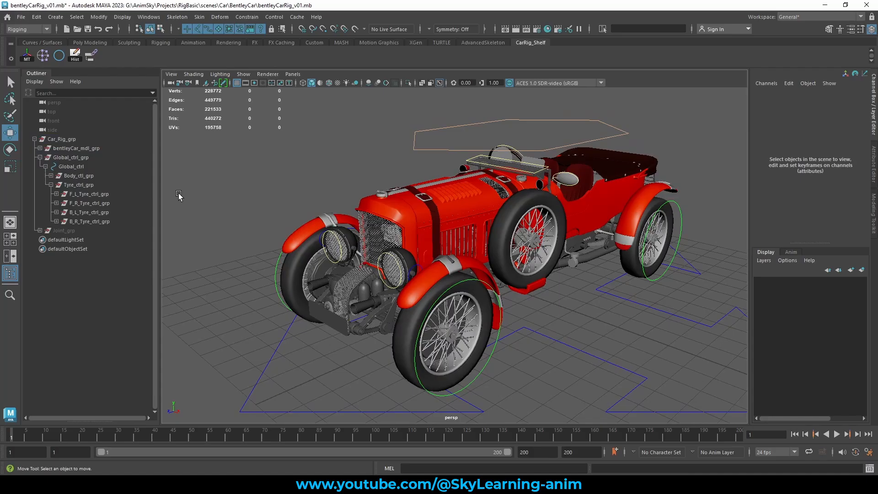
Open the Expression Editor for F_L_Tyre_ctrl_grp and choose its rotateX attribute.
click(99, 196)
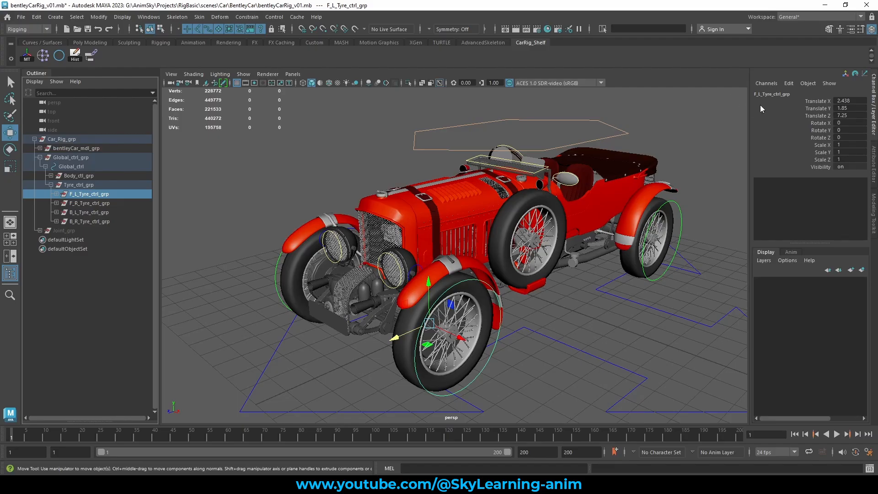
click(146, 20)
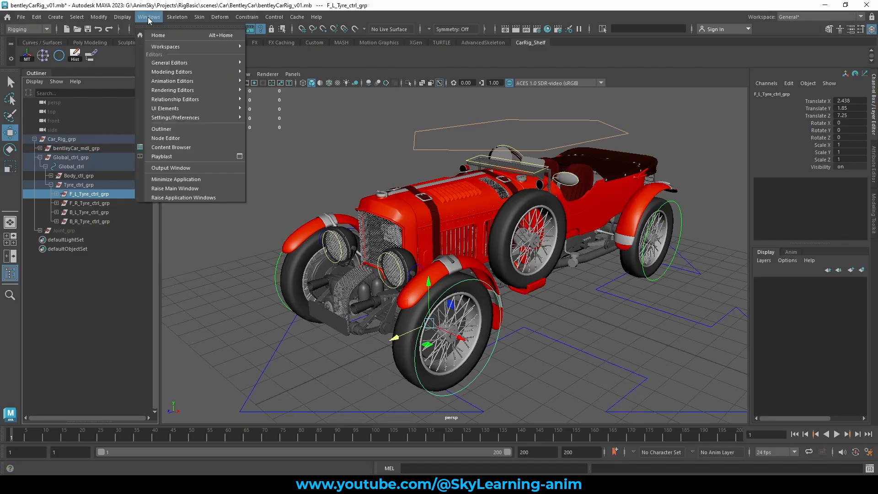
mouse_move(195, 79)
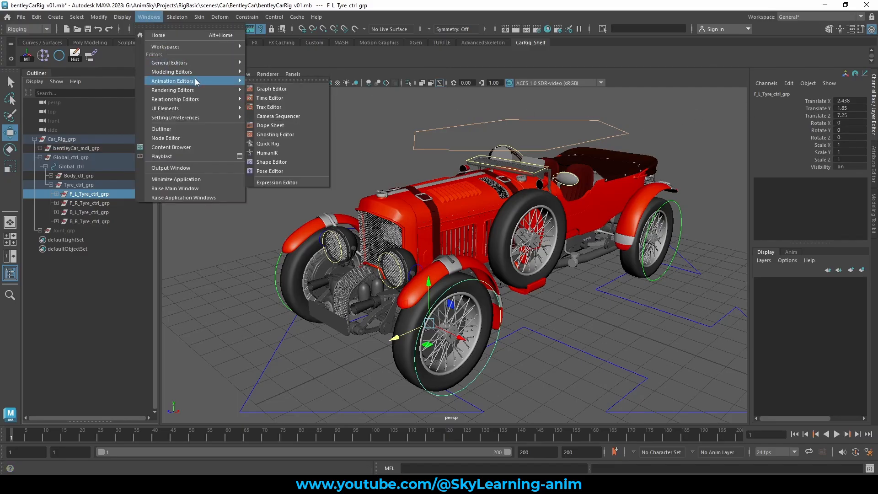
click(282, 183)
drag(543, 117, 552, 98)
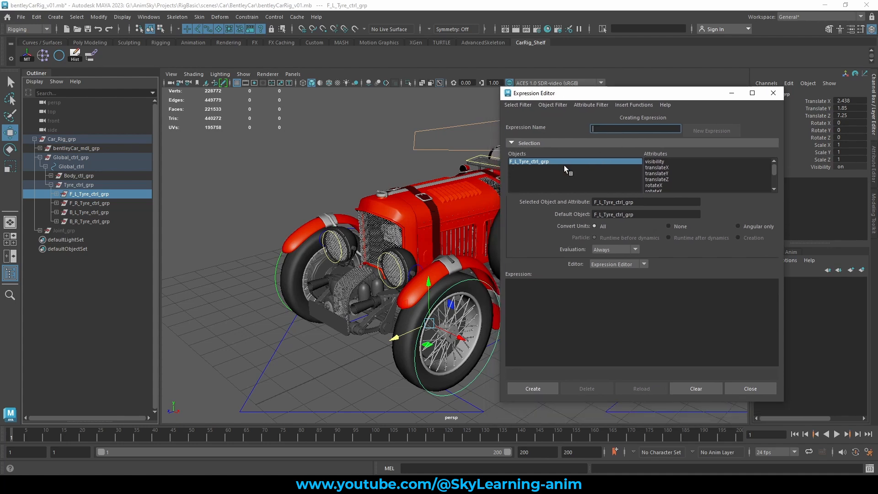
click(660, 186)
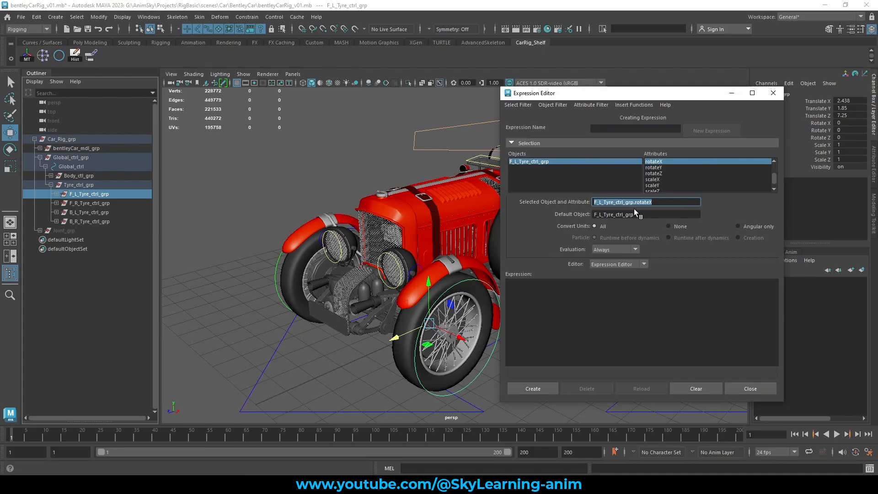
Enter F_L_Tyre_ctrl_grp.rotateX as expression text, copy it and close the Expression Editor.
click(550, 303)
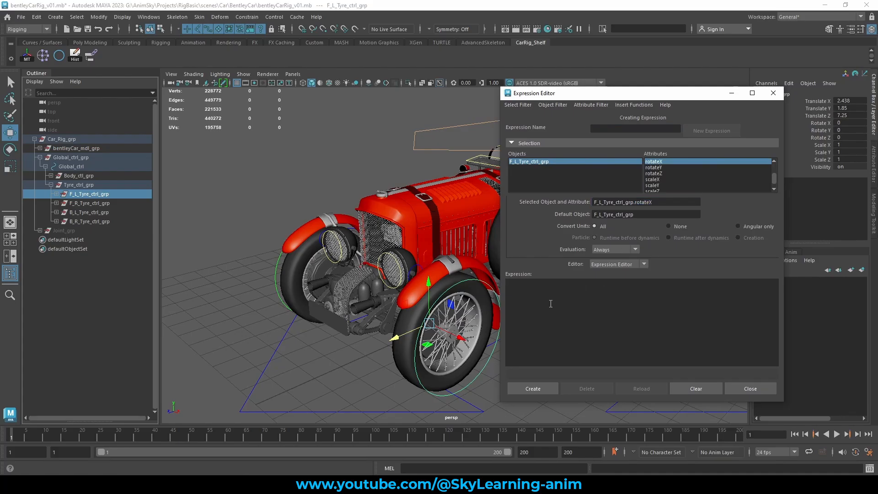
text(F_L_Tyre_ctrl_grp.rotateX)
key(ctrl+a)
key(ctrl+c)
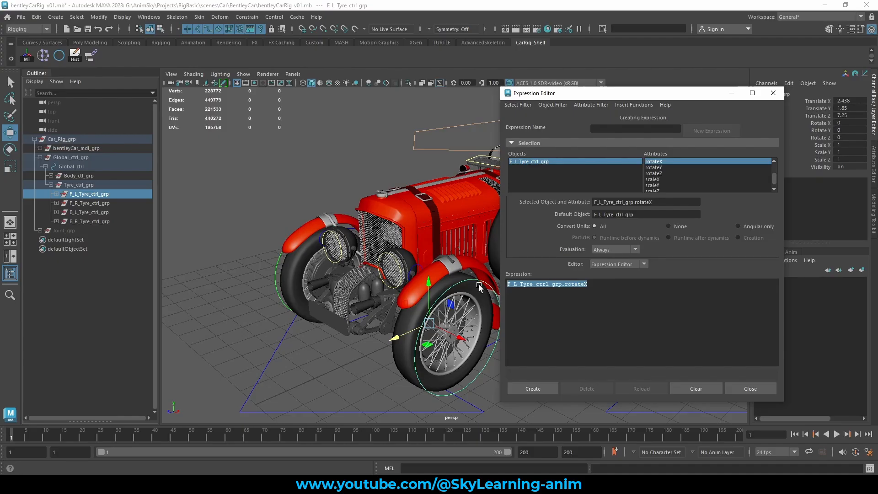
click(750, 388)
Select the Global_ctrl arrow curve on the ground around the car.
click(567, 315)
scroll(567, 315, down, 2)
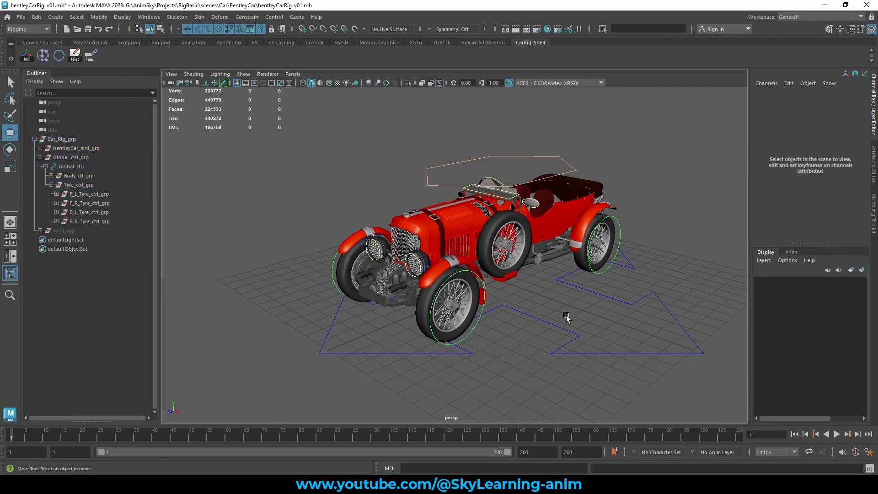
alt+drag(489, 306, 416, 311)
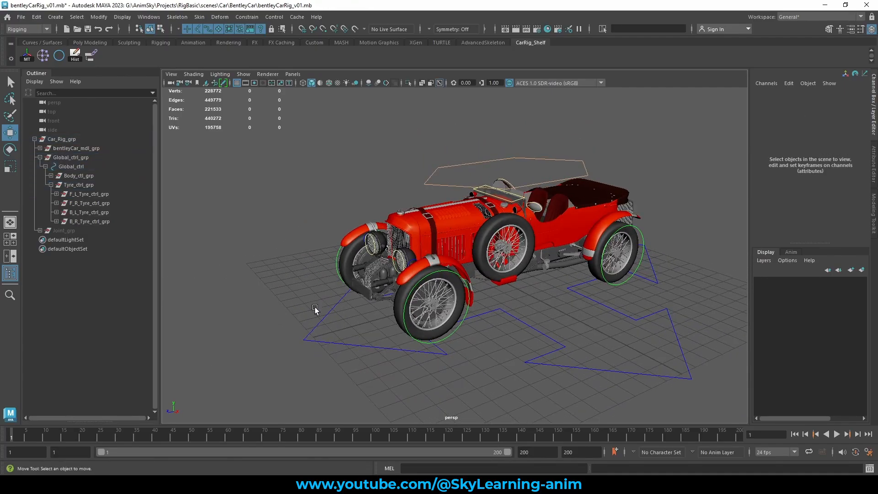
drag(324, 340, 324, 341)
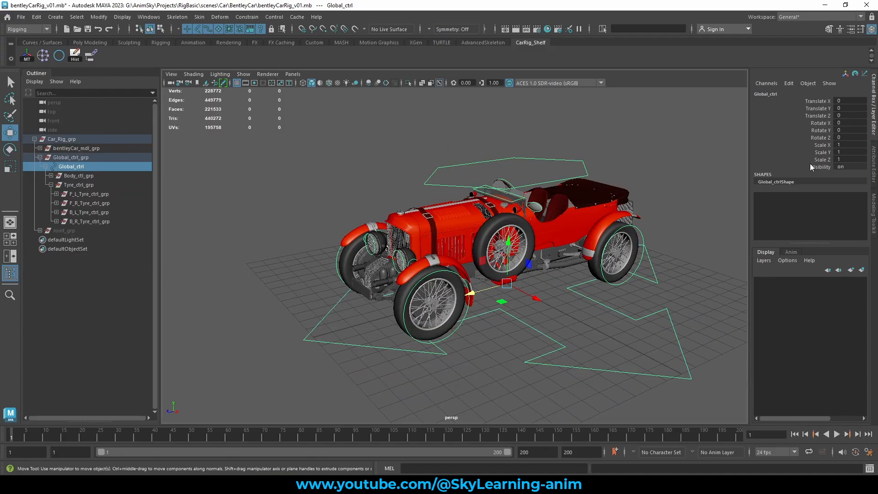
Try moving Global_ctrl forward along Z by about 7.8 units and undo the move.
drag(470, 293, 341, 304)
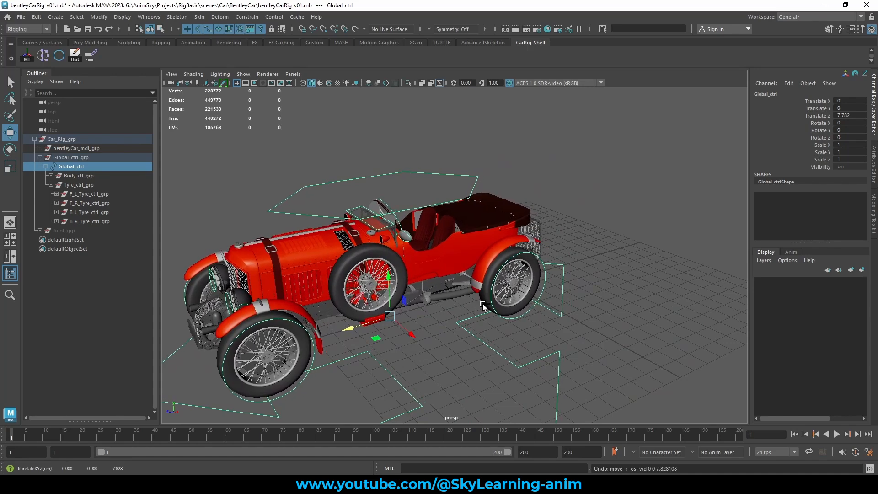
key(ctrl+z)
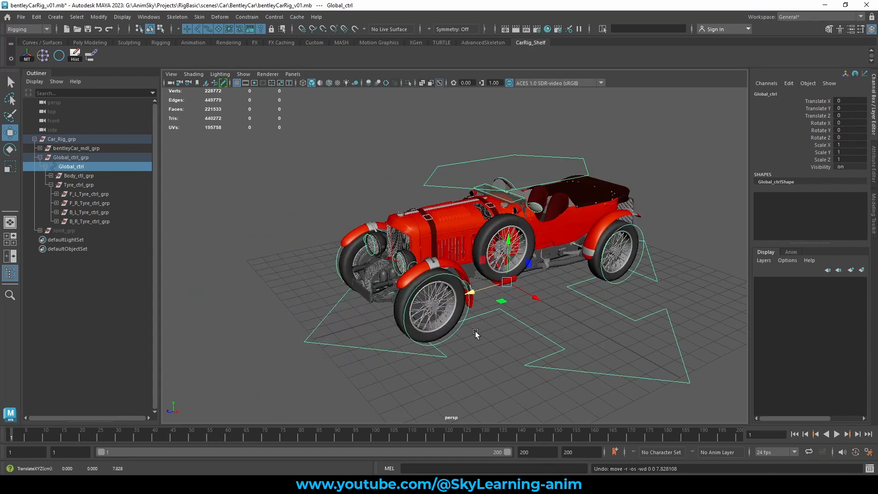
alt+drag(519, 288, 533, 284)
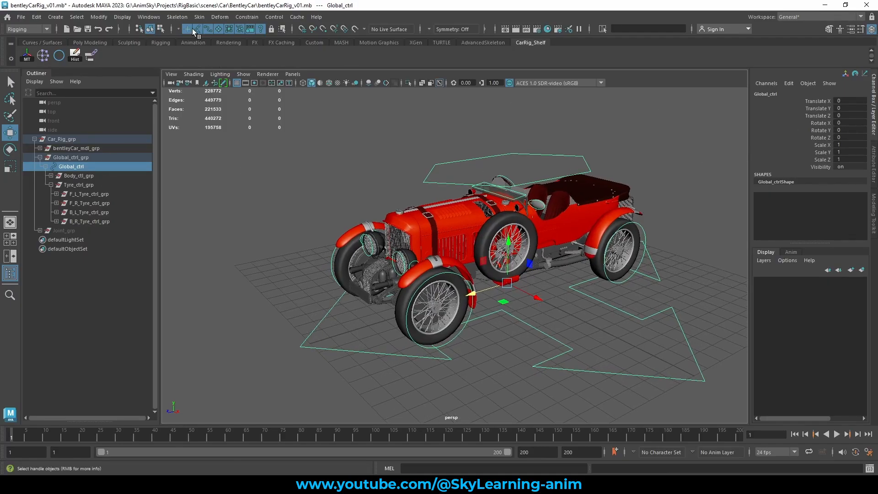
Open the Expression Editor for Global_ctrl and choose its translateZ attribute.
click(149, 17)
mouse_move(190, 62)
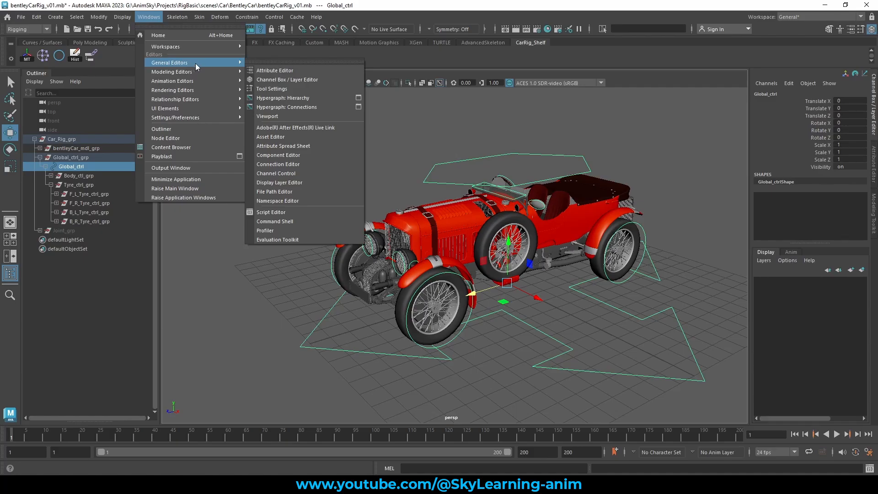
mouse_move(201, 80)
click(276, 172)
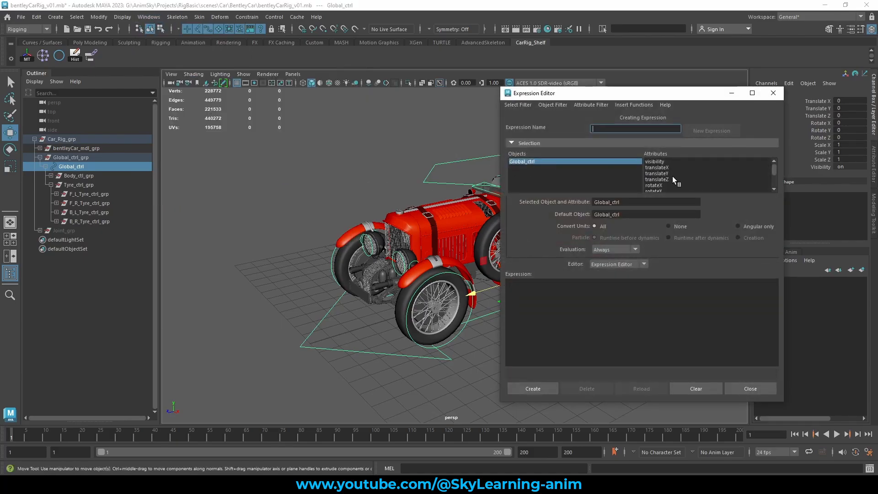
click(658, 179)
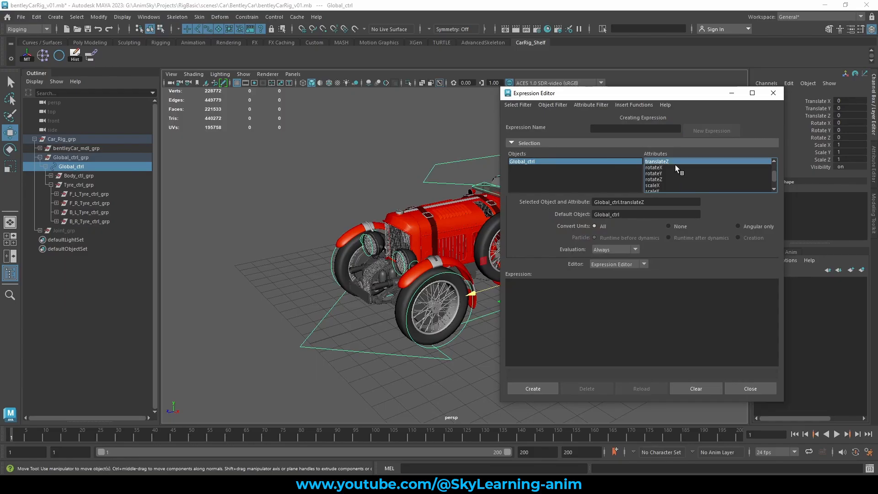
Write the expression F_L_Tyre_ctrl_grp.rotateX = Global_ctrl.translateZ from the copied attribute names.
click(587, 283)
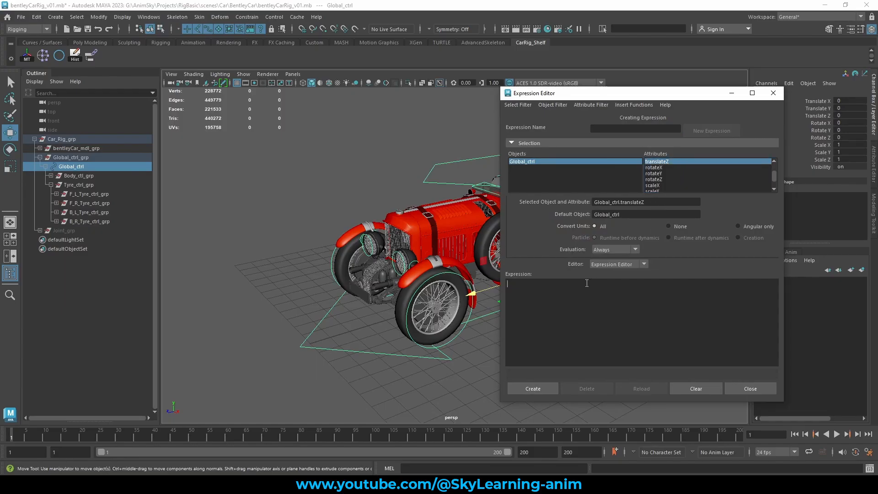
key(ctrl+v)
drag(595, 288, 501, 284)
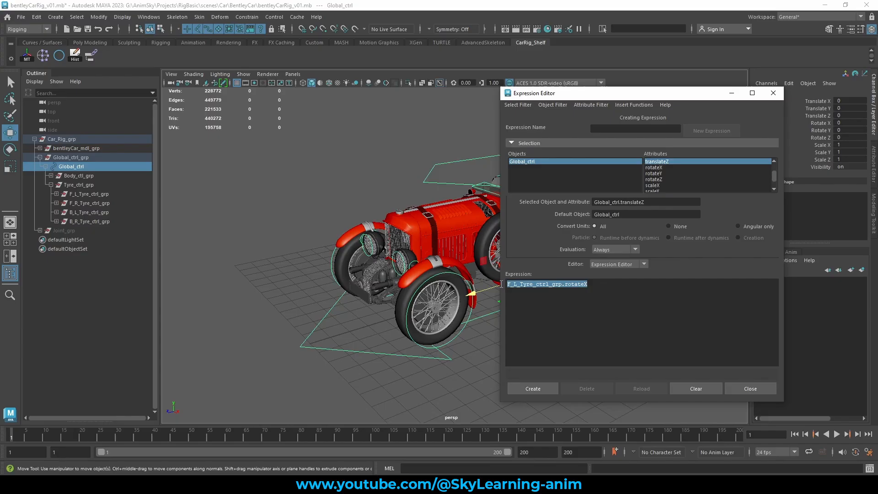
click(598, 283)
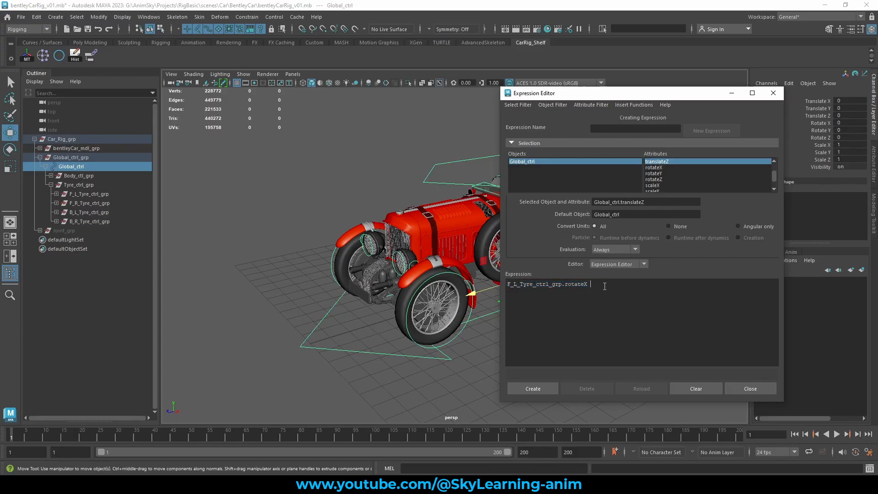
drag(658, 202, 574, 201)
key(ctrl+c)
click(608, 287)
text(=)
key(ctrl+v)
Review both sides of the expression, checking the object and attribute names on each side of the equals sign.
drag(679, 288, 501, 282)
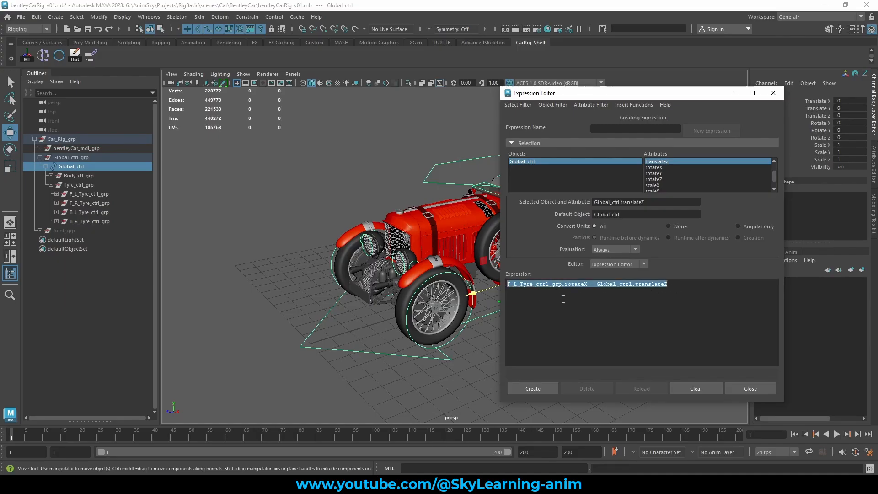
click(658, 303)
drag(679, 290, 499, 285)
click(538, 308)
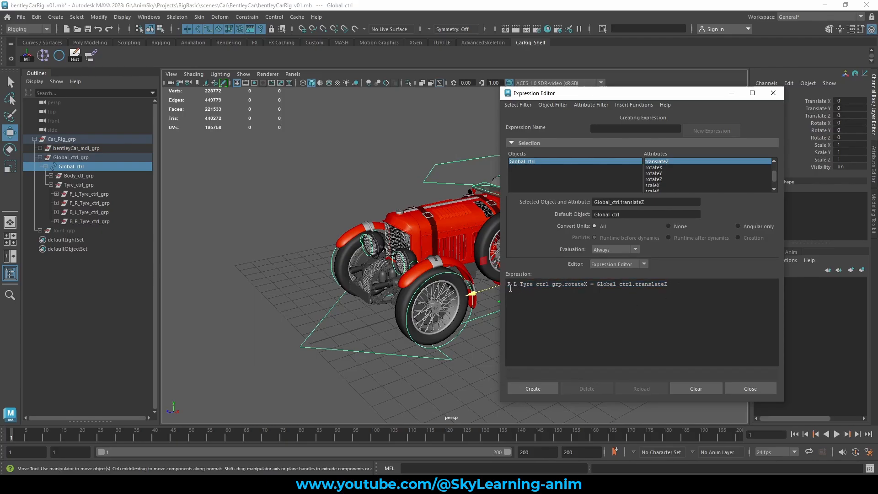
mouse_move(507, 283)
mouse_down()
mouse_move(668, 285)
mouse_move(500, 286)
mouse_up()
double_click(576, 285)
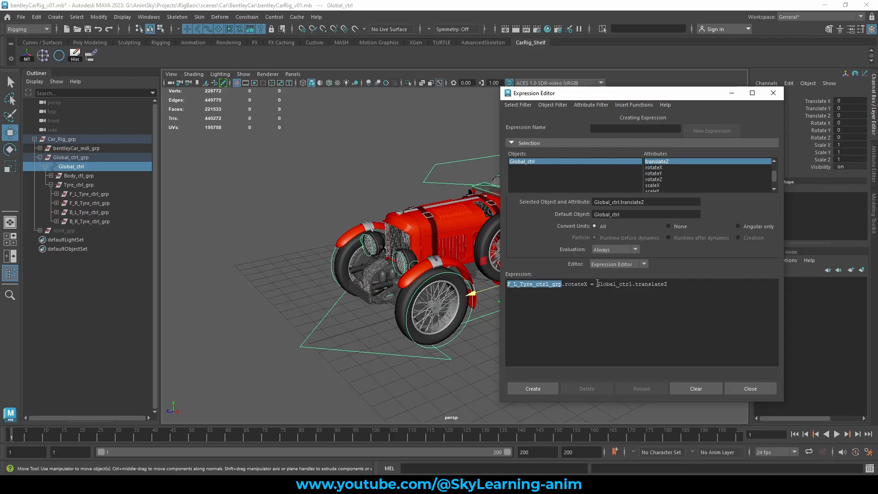
drag(597, 285, 624, 286)
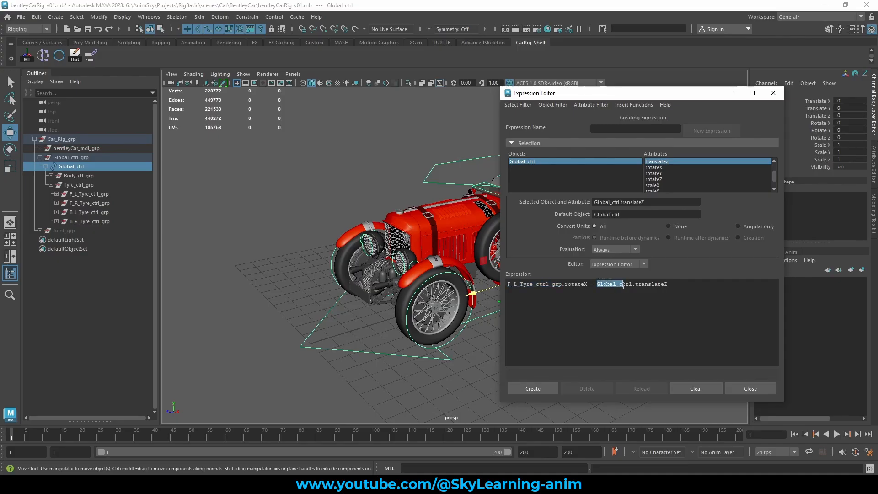
double_click(649, 285)
click(696, 289)
Name the expression autorotateExp, create it and check the result line.
click(618, 128)
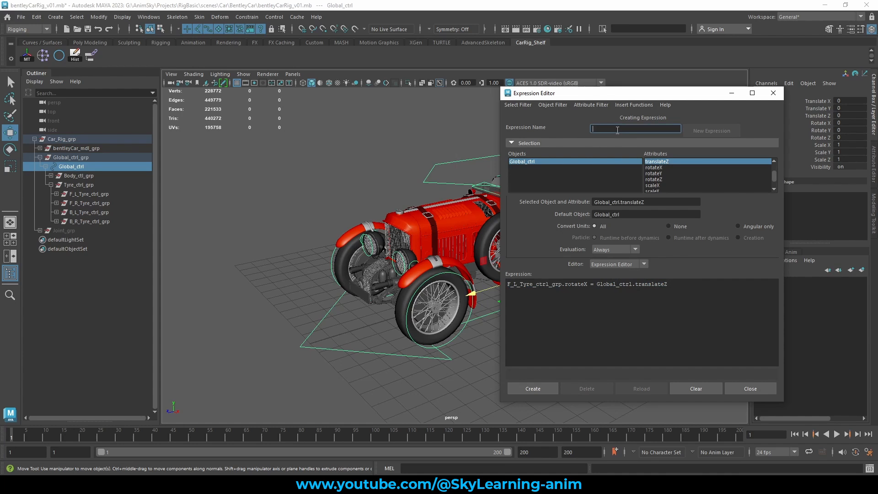
text(autorotatex)
drag(668, 284, 508, 284)
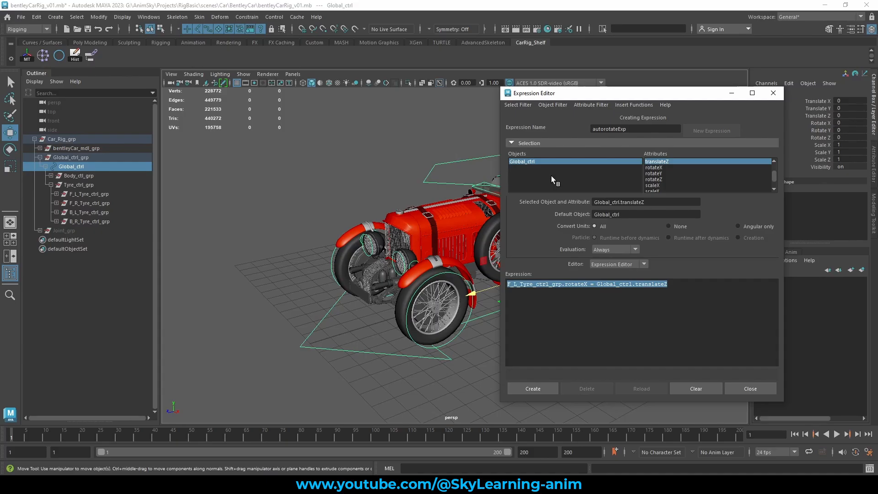
click(535, 388)
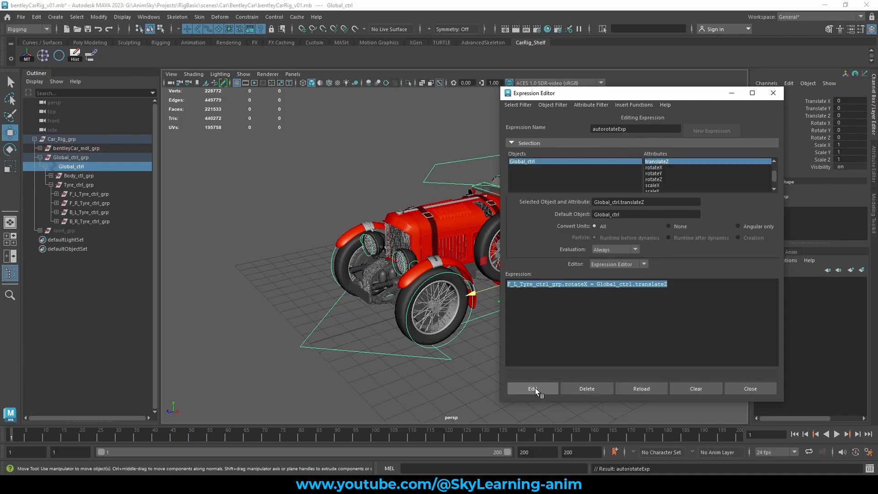
click(650, 471)
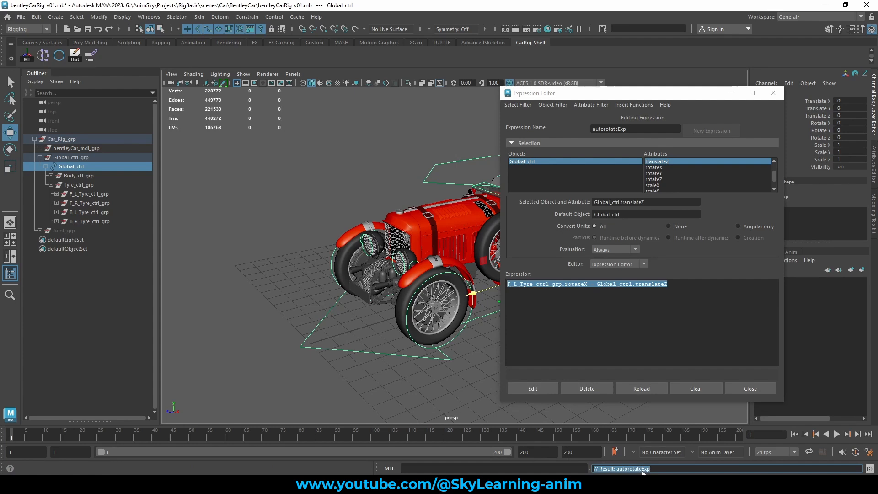
Test the wheel rotation by moving Global_ctrl about 3.6 units forward along Z, and undo the move.
drag(702, 93, 620, 91)
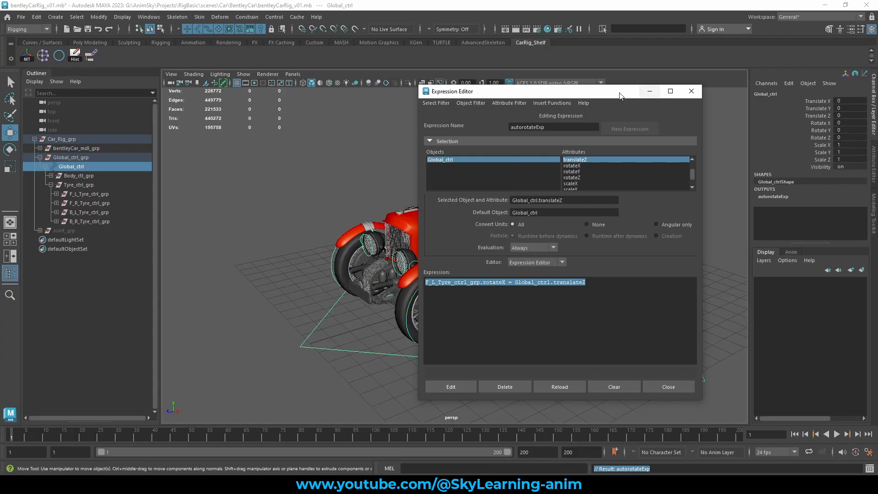
drag(641, 91, 778, 112)
alt+drag(402, 216, 386, 244)
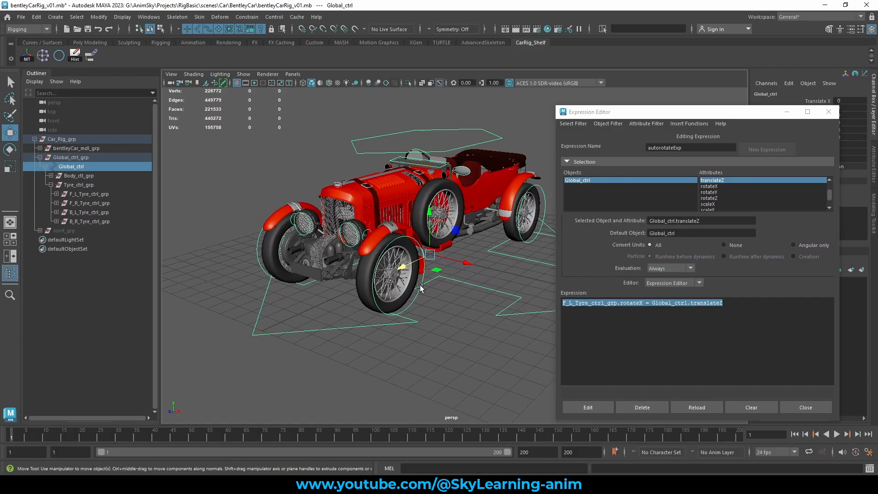
alt+middle_drag(348, 289, 379, 272)
alt+drag(380, 272, 364, 272)
alt+right_drag(430, 279, 457, 281)
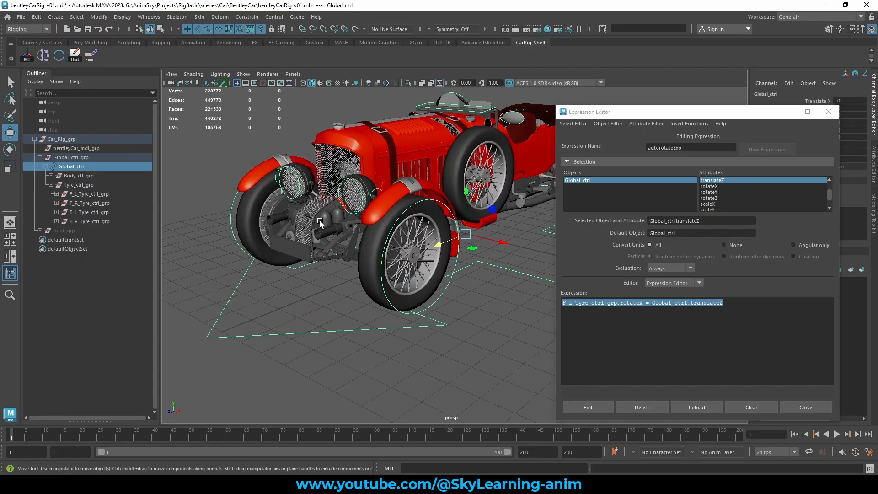
alt+middle_drag(451, 275, 488, 270)
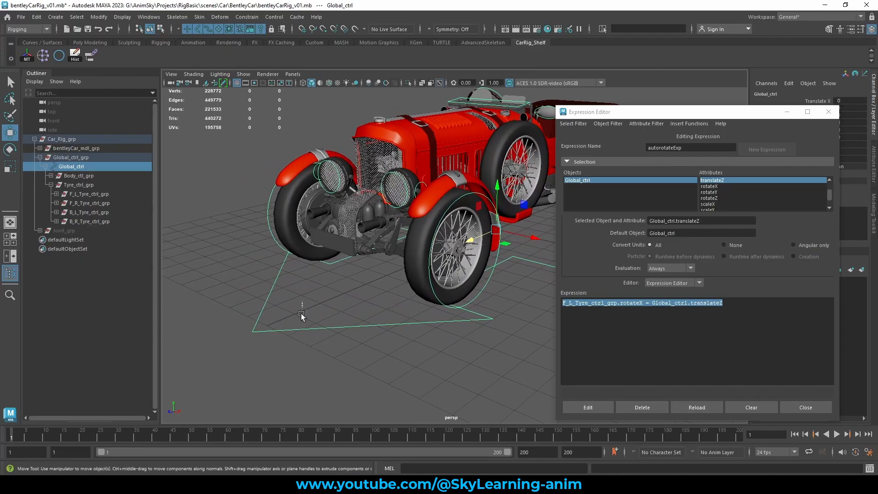
click(361, 323)
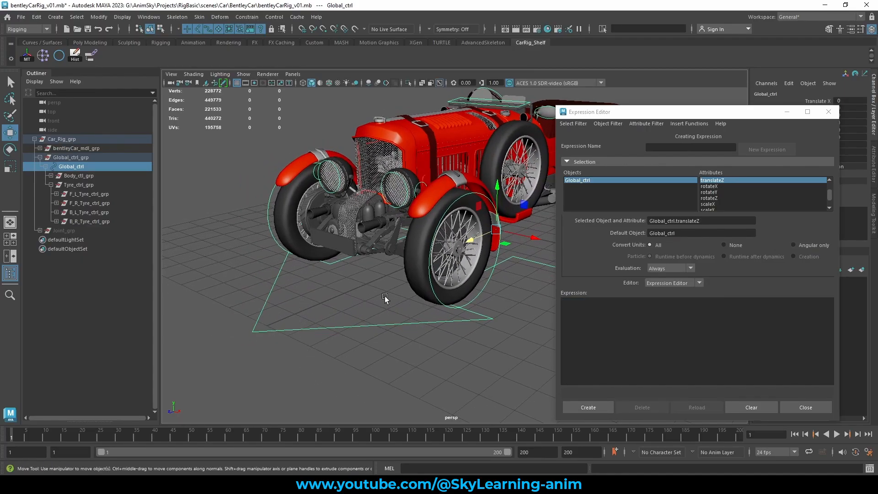
drag(471, 242, 412, 266)
key(ctrl+z)
Move Global_ctrl about 22.8 units along Z, inspect F_L_Tyre_ctrl_grp's Rotate X for comparison, and reset Global_ctrl's Translate Z to 0.
click(788, 113)
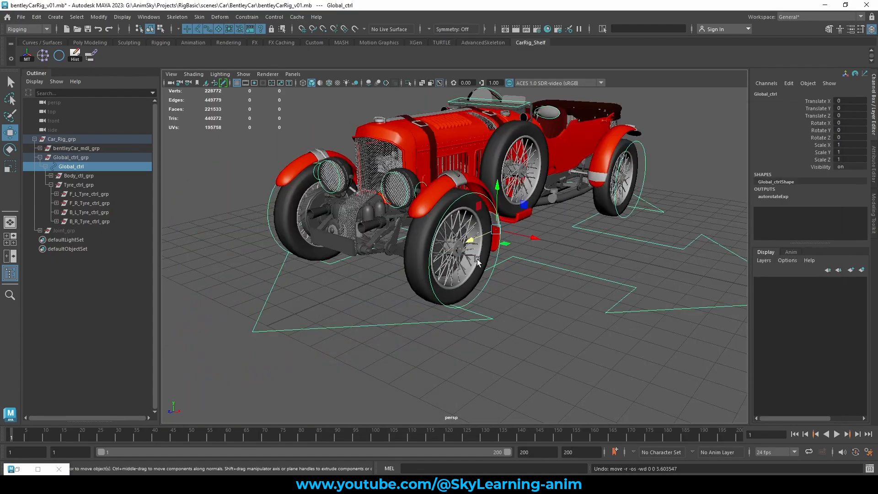
alt+drag(615, 257, 587, 259)
middle_drag(587, 258, 126, 219)
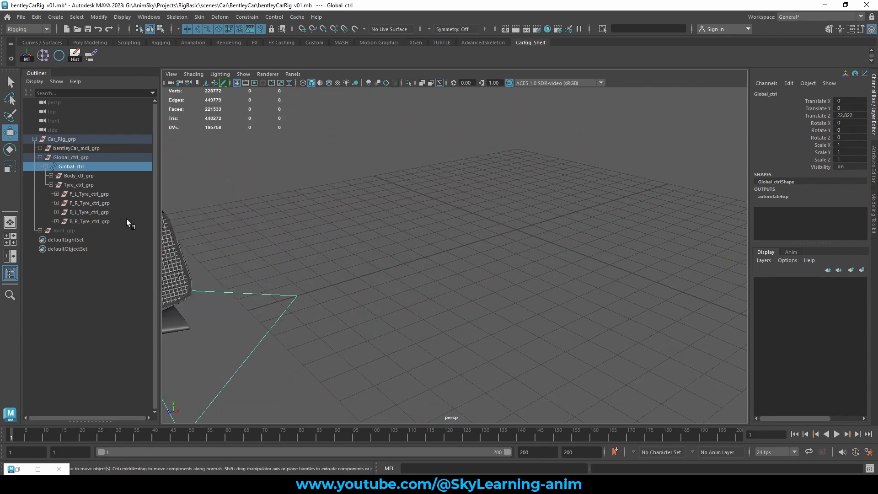
click(108, 194)
double_click(859, 124)
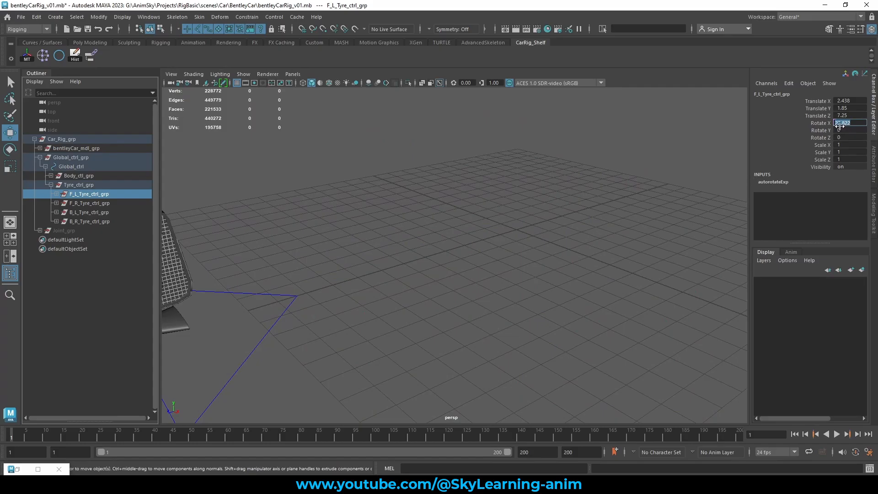
click(96, 167)
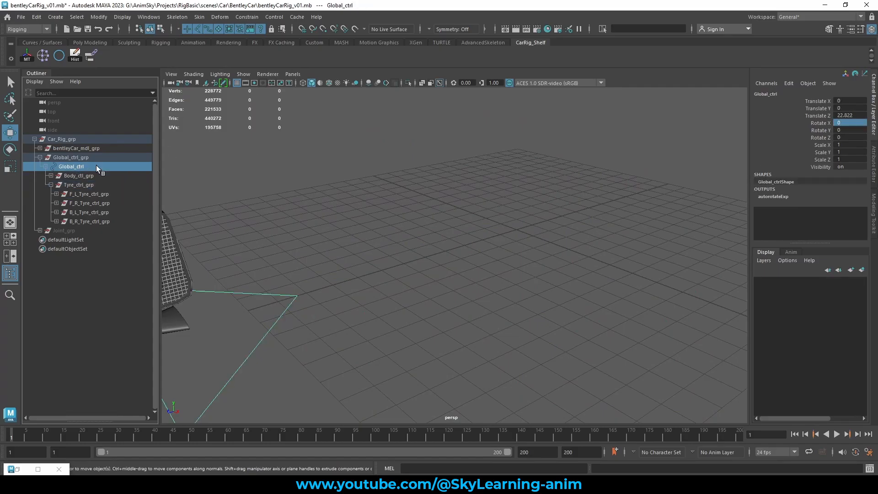
double_click(850, 115)
text(0)
key(Return)
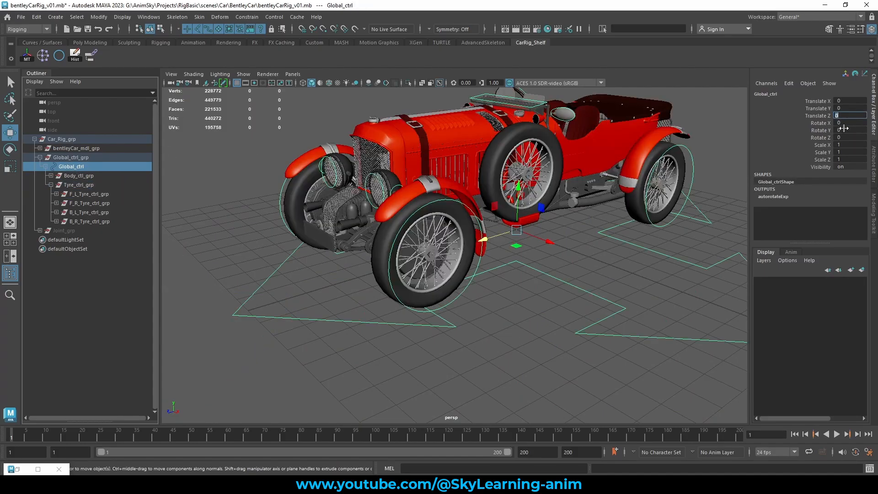
alt+drag(530, 227, 532, 228)
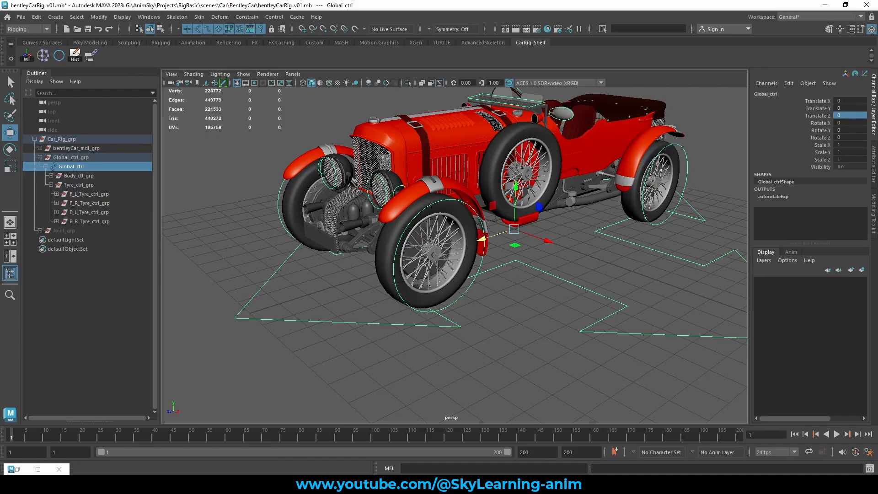
Restore the Expression Editor, filter it by expression name and load autorotateExp for editing.
click(38, 469)
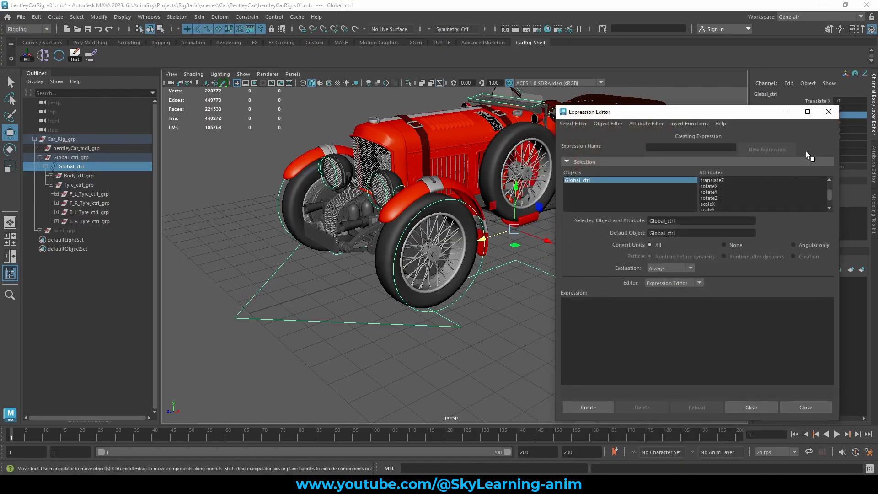
click(573, 123)
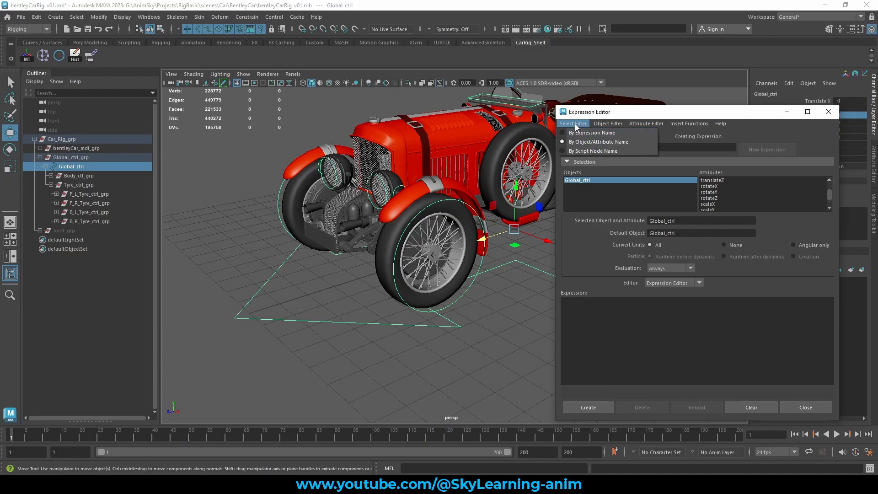
click(575, 122)
click(575, 122)
click(574, 134)
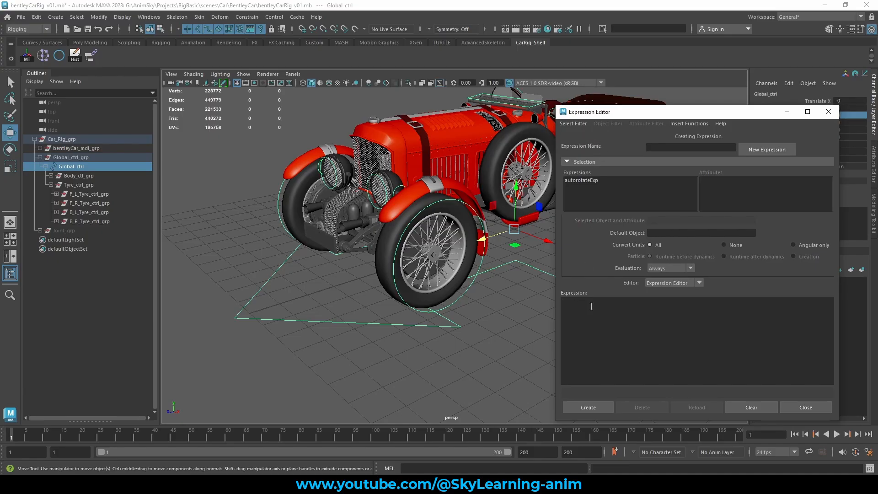
click(580, 181)
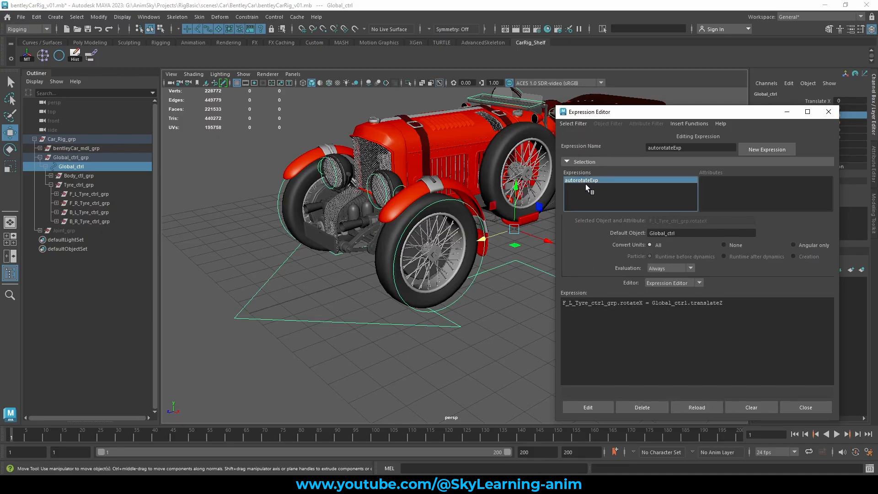
Multiply Global_ctrl.translateZ by 10 in autorotateExp and apply the edited expression.
click(741, 304)
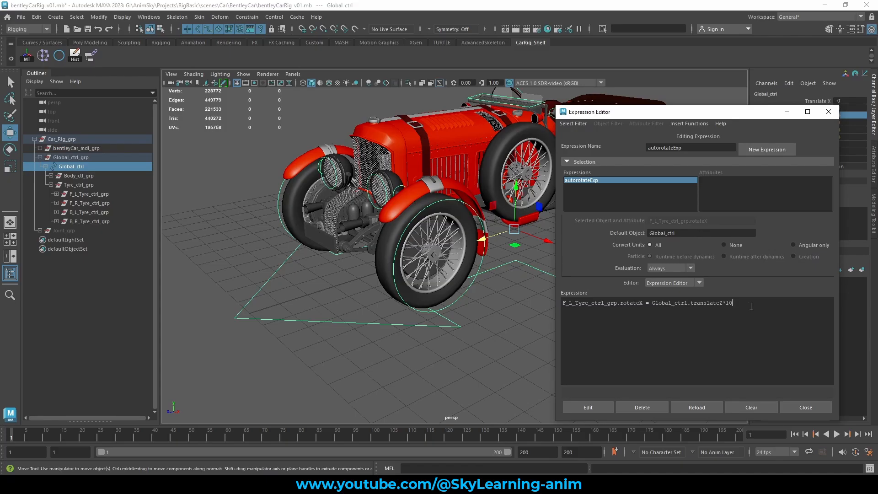
drag(748, 305, 546, 303)
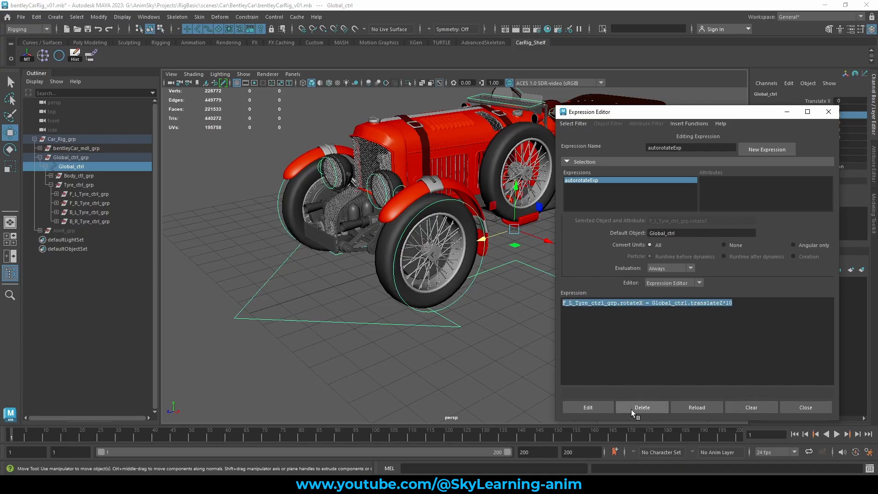
click(591, 410)
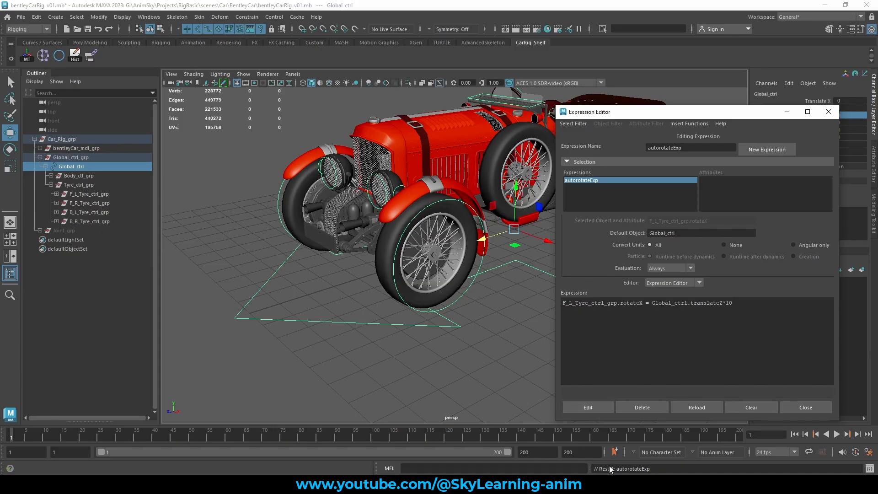
Check the front wheel's roll in the side view by moving Global_ctrl forward along Z, and undo the move.
drag(749, 115, 761, 263)
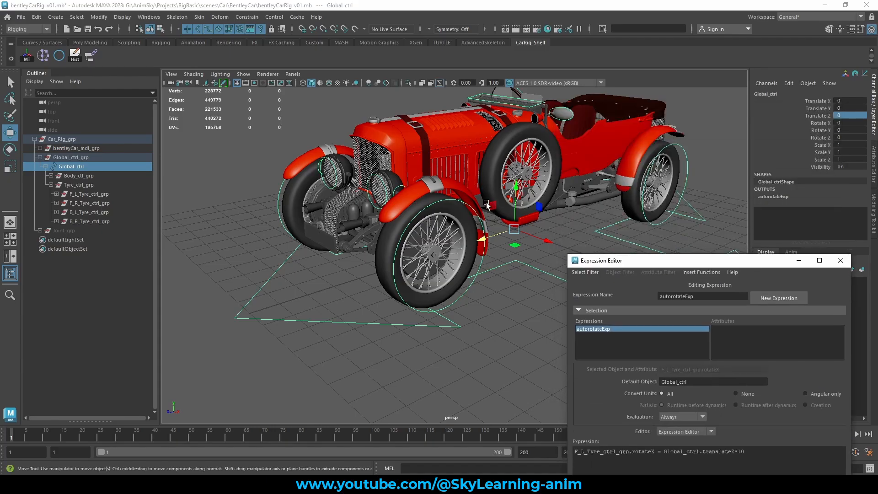
alt+drag(522, 261, 473, 238)
key(space)
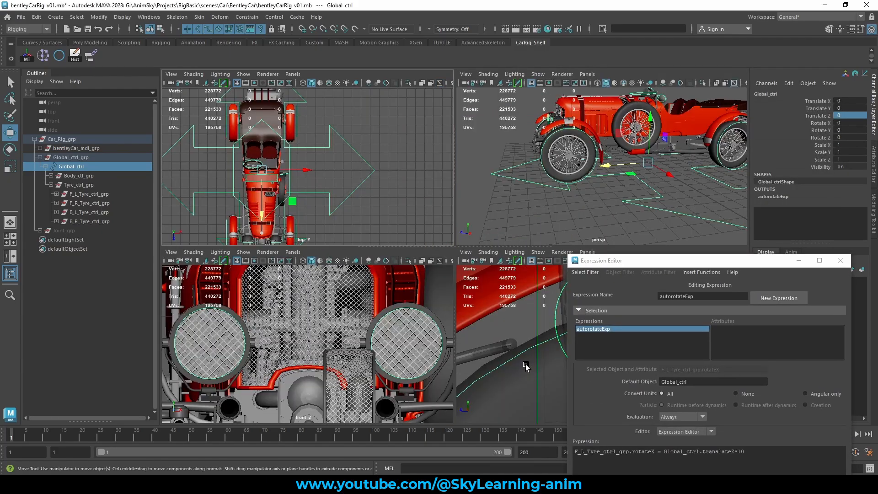
key(space)
key(f)
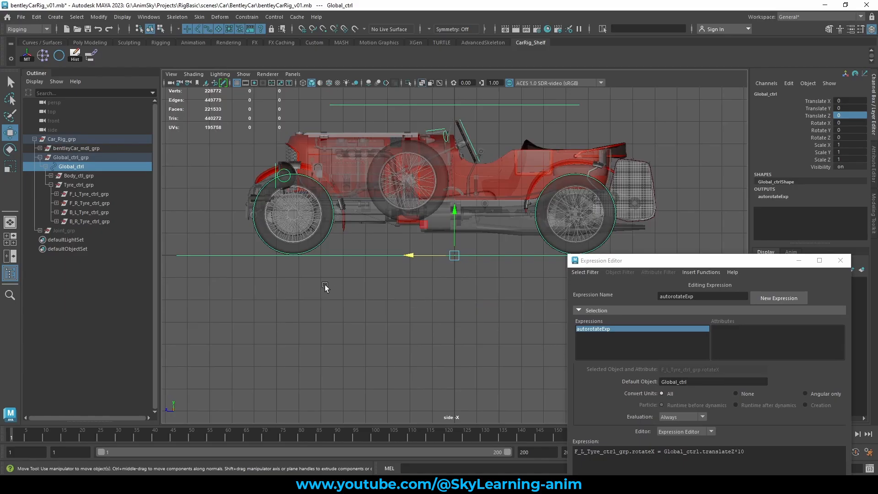
alt+middle_drag(338, 280, 431, 288)
alt+right_drag(366, 277, 439, 295)
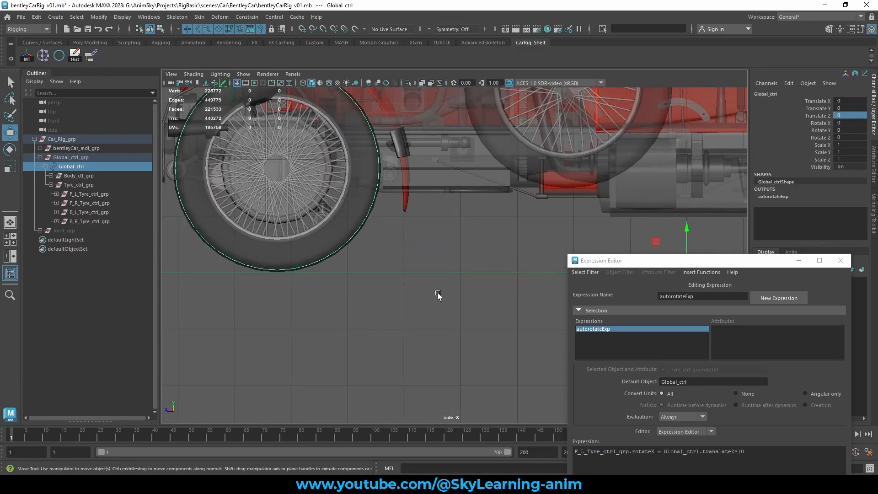
alt+middle_drag(360, 234, 409, 231)
alt+right_drag(375, 210, 492, 229)
alt+middle_drag(440, 191, 506, 235)
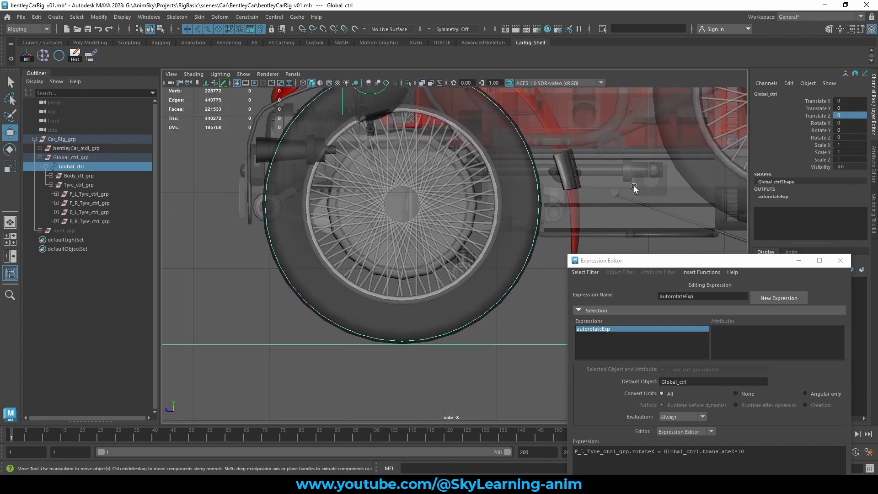
middle_drag(635, 186, 465, 190)
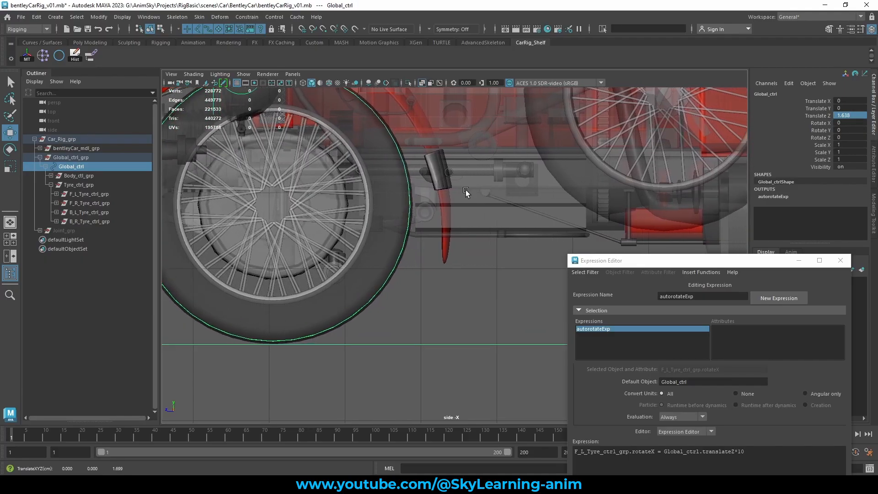
key(ctrl+z)
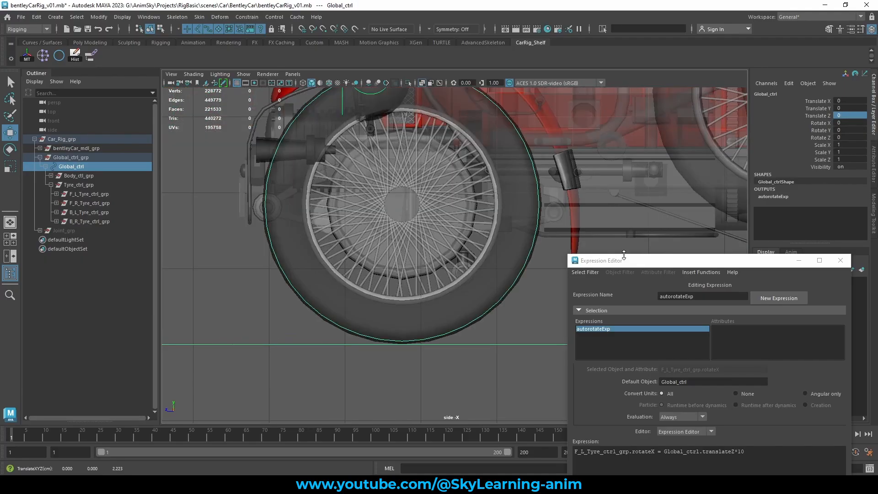
Show wireframe on shaded in the perspective view, and test-move Global_ctrl about 1.5 units along Z beside the front left wheel, undoing the move.
drag(624, 255, 645, 309)
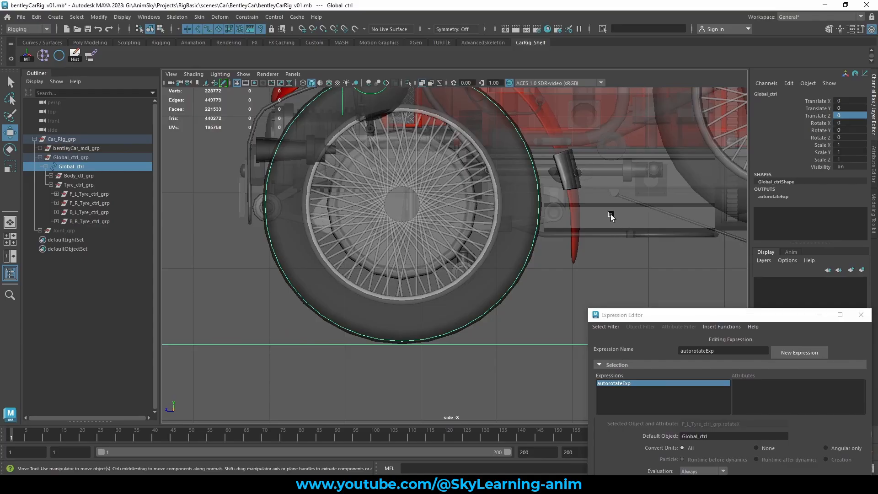
key(space)
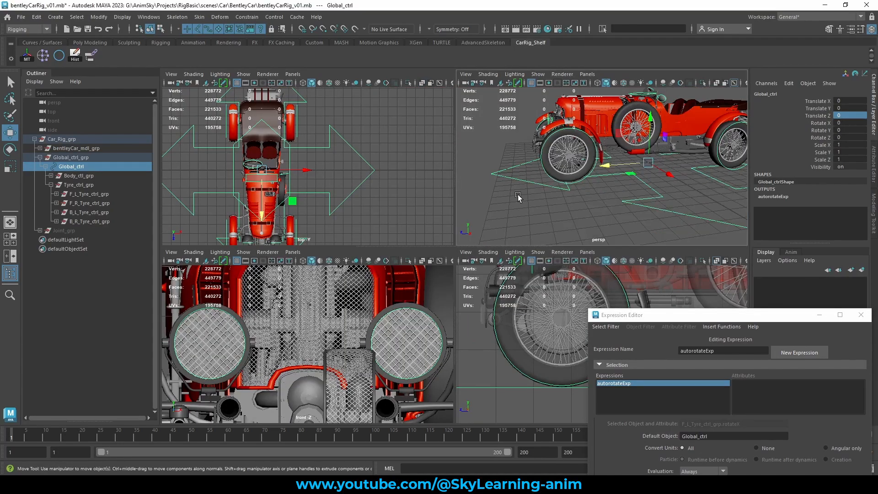
key(space)
alt+drag(518, 194, 561, 222)
alt+right_drag(561, 222, 625, 254)
mouse_move(525, 231)
alt+mouse_down()
mouse_move(521, 206)
mouse_move(542, 192)
mouse_move(517, 183)
alt+mouse_up()
click(329, 83)
drag(511, 189, 485, 194)
key(ctrl+z)
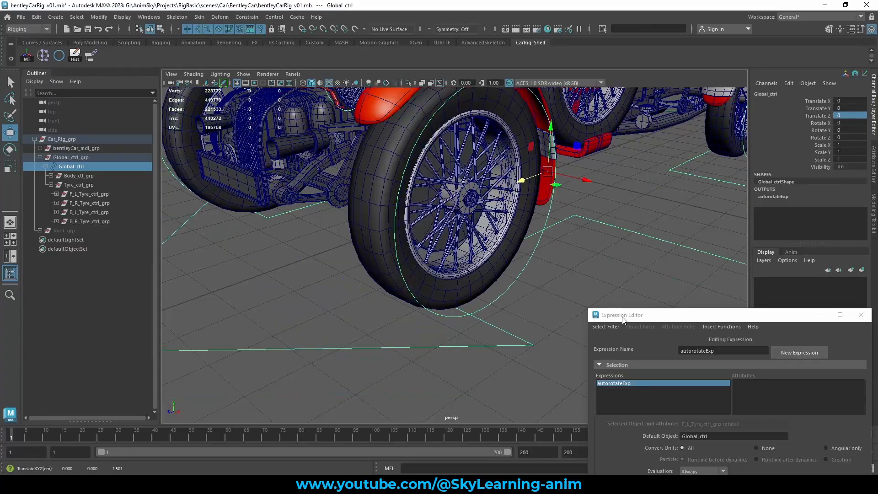
Change the multiplier in autorotateExp to 20 and apply the edit.
drag(616, 314, 457, 135)
drag(610, 326, 604, 326)
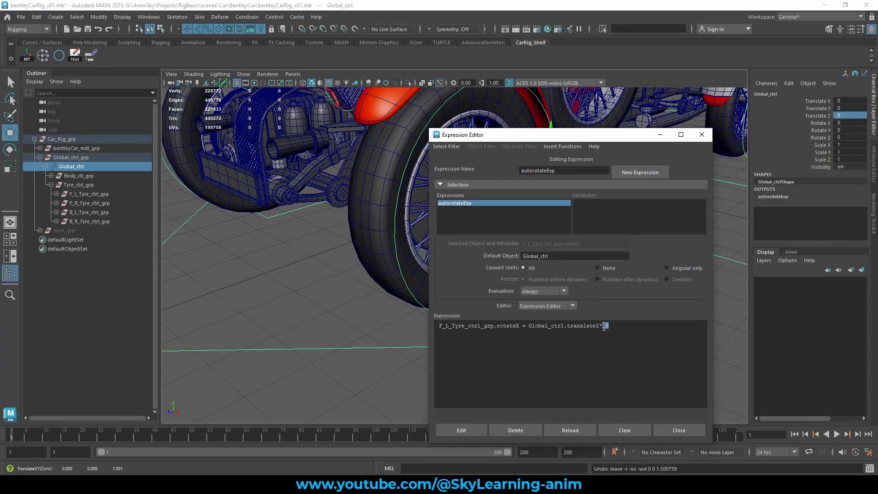
text(20)
click(462, 430)
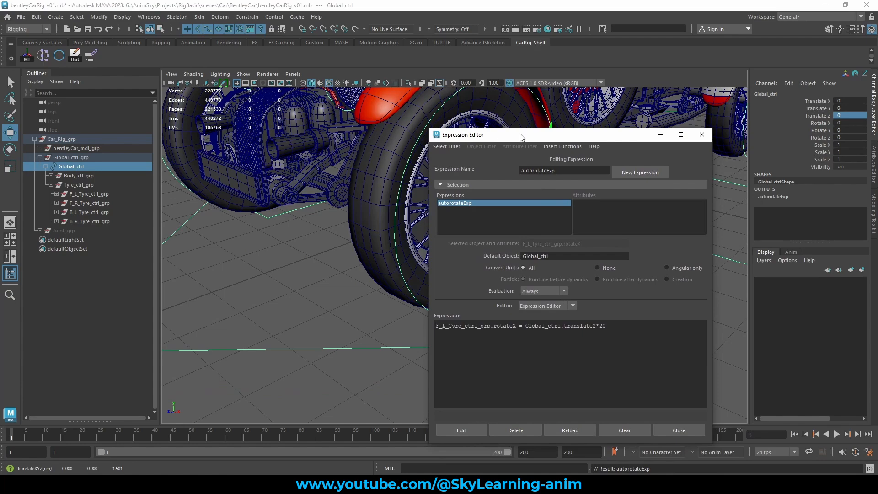
Reselect Global_ctrl, move it about 1.5 units forward along Z to test the faster wheel roll, and undo the move.
drag(522, 137, 675, 337)
click(659, 303)
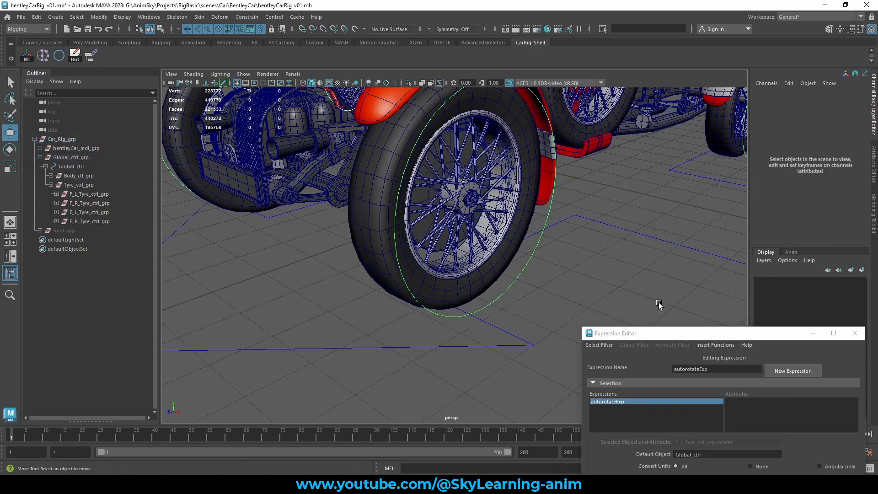
click(594, 218)
drag(523, 180, 487, 199)
key(ctrl+z)
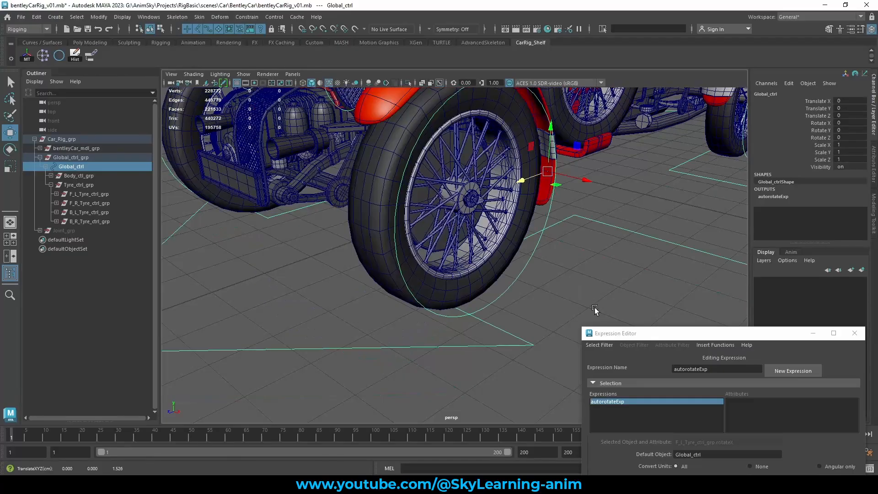
Change the translateZ multiplier in autorotateExp to 30 and apply the expression.
drag(636, 334, 604, 178)
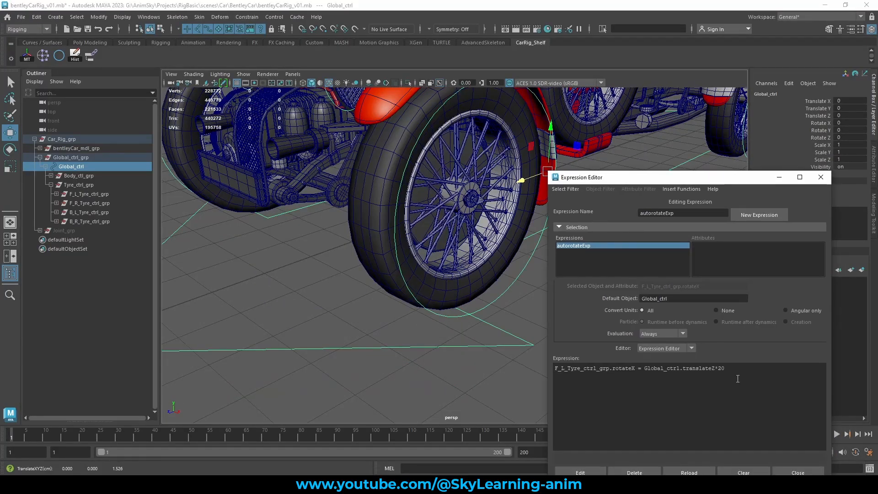
click(720, 369)
text(30)
key(Delete)
click(570, 468)
Test the wheel roll with the multiplier of 30 by moving Global_ctrl forward along Z, and undo the move.
drag(528, 179, 501, 210)
key(ctrl+z)
drag(729, 182, 774, 178)
key(BackSpace)
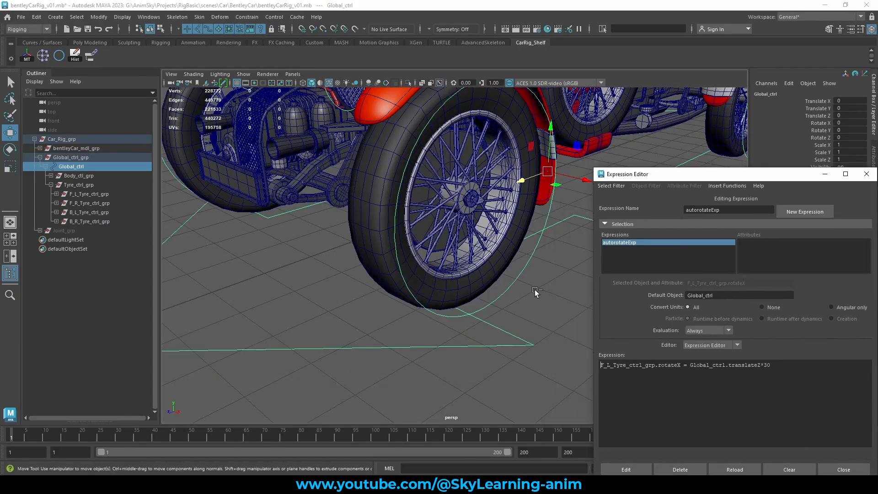
Switch to a maximised side view of the front left wheel.
alt+middle_drag(531, 308, 514, 310)
key(space)
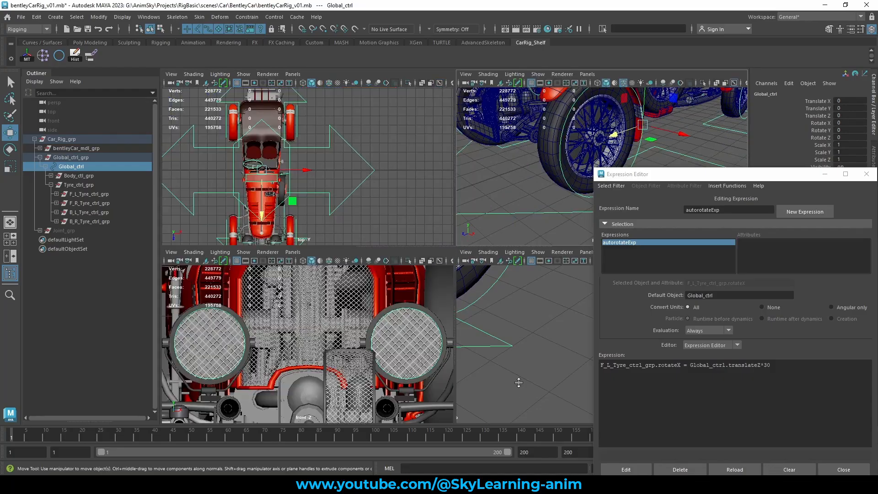
key(space)
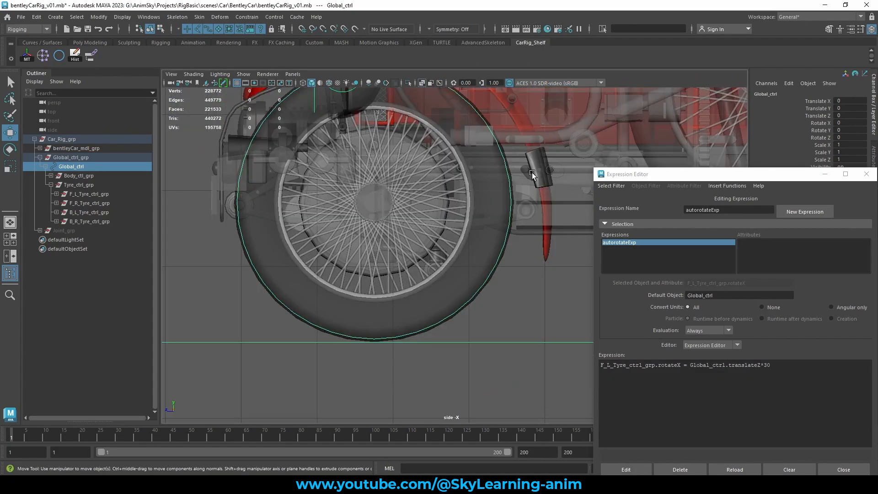
key(space)
key(space)
Try to isolate F_L_Tyre_ctrl_grp together with Global_ctrl in the side view, and turn the isolation off.
click(83, 194)
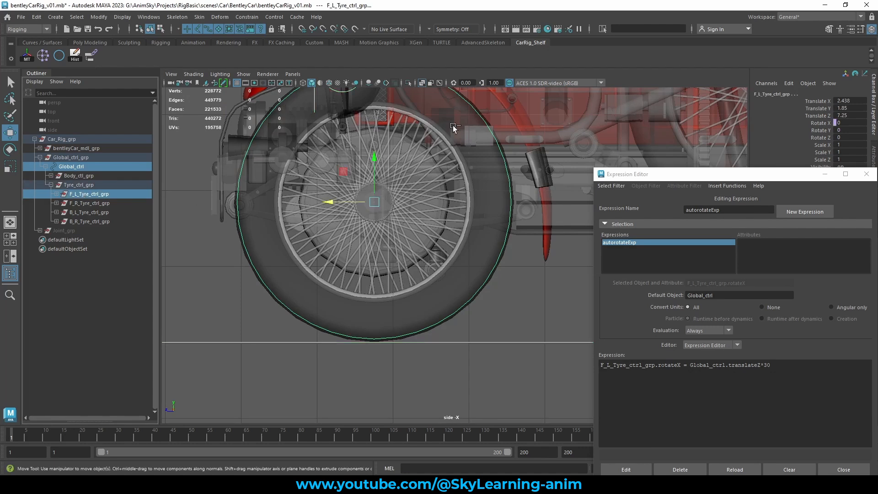
click(406, 82)
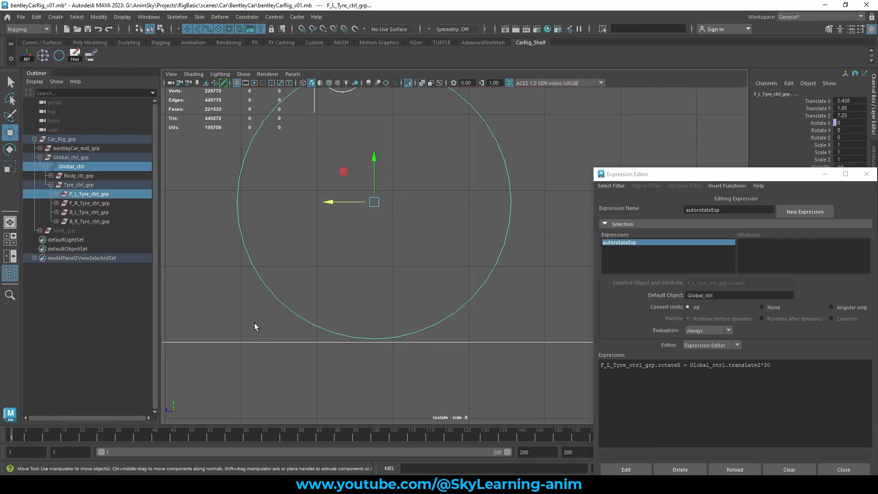
click(264, 343)
ctrl+click(89, 194)
alt+middle_drag(412, 164, 427, 185)
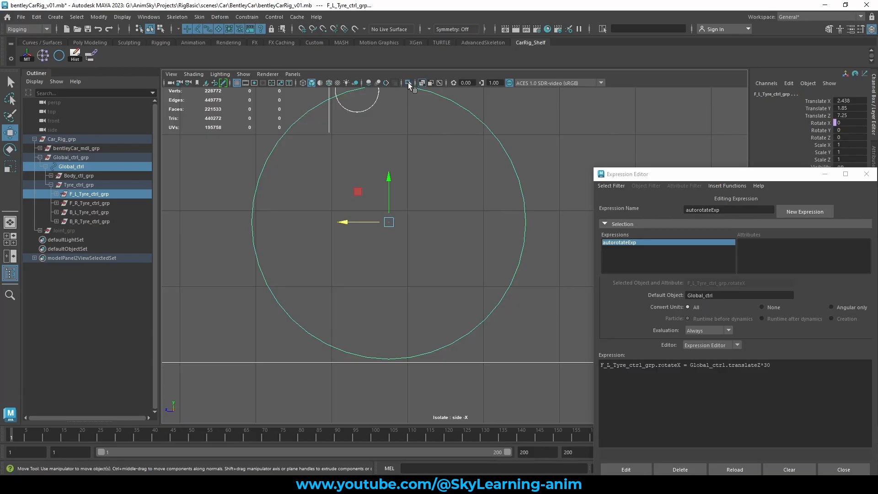
click(409, 82)
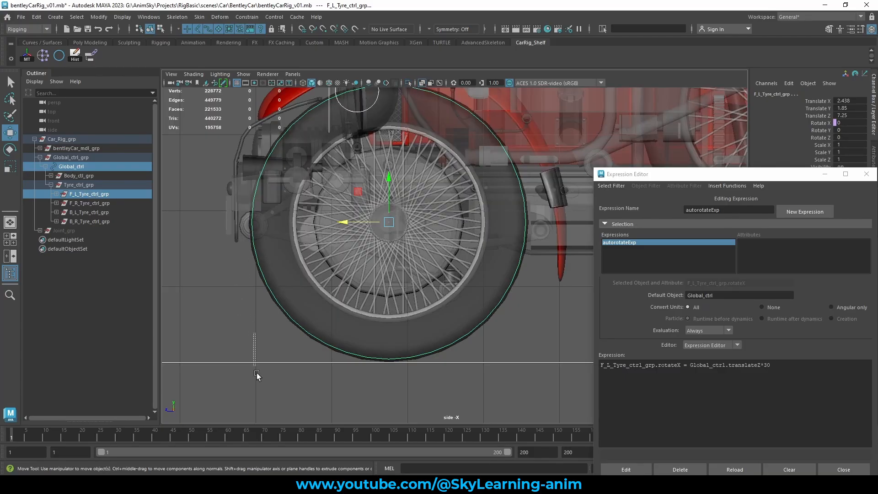
Isolate FrontLeftTyre_grp from tyreGrp together with Global_ctrl in the side view, and leave only Global_ctrl selected.
ctrl+click(85, 194)
click(40, 149)
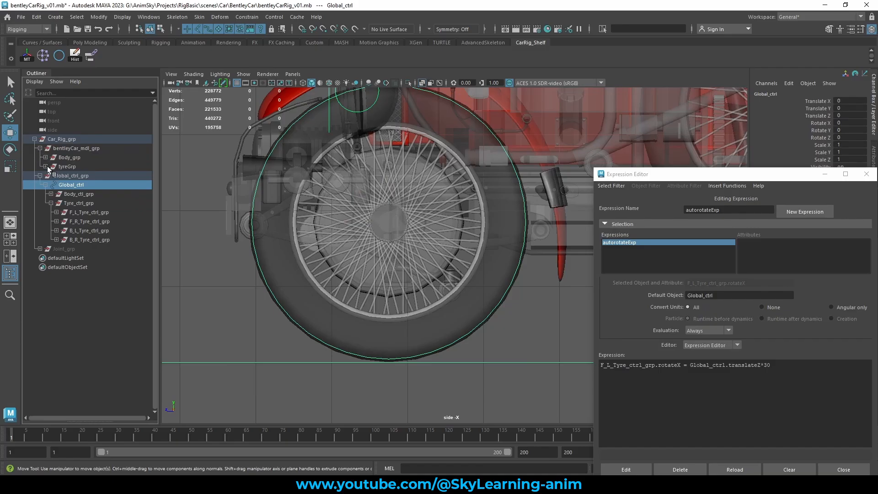
click(46, 167)
ctrl+click(84, 176)
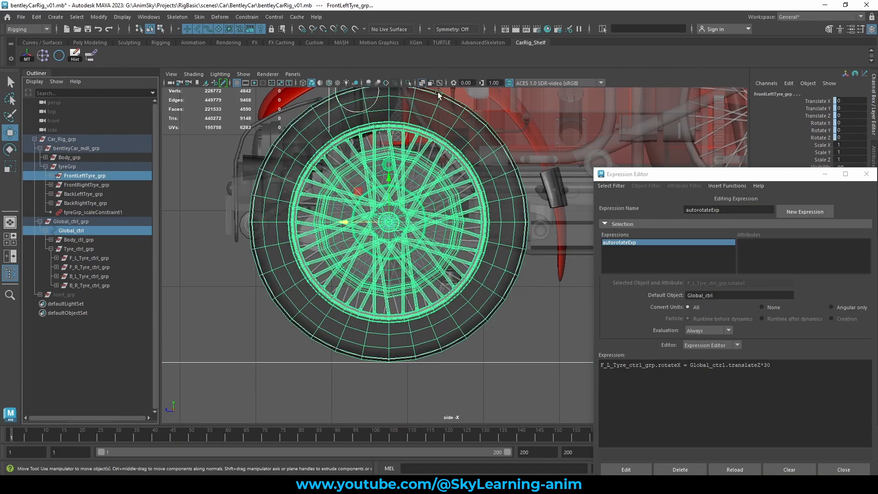
click(410, 84)
alt+middle_drag(484, 198, 510, 194)
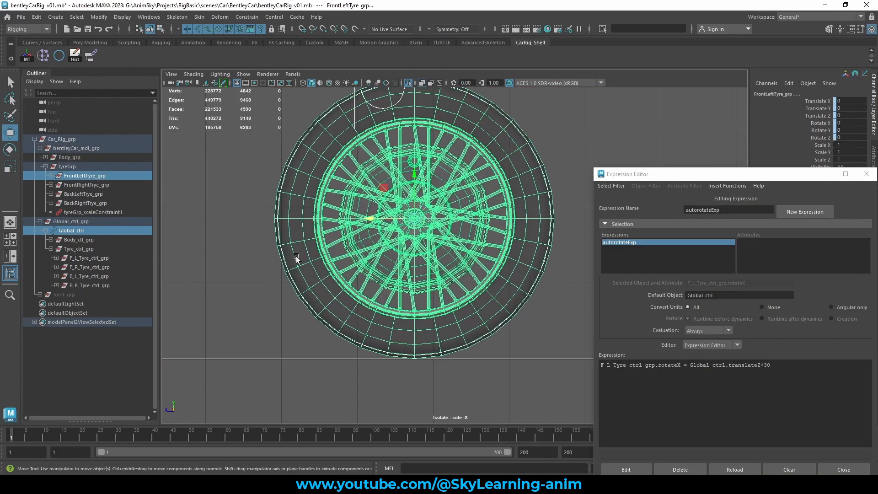
drag(293, 263, 268, 368)
click(382, 358)
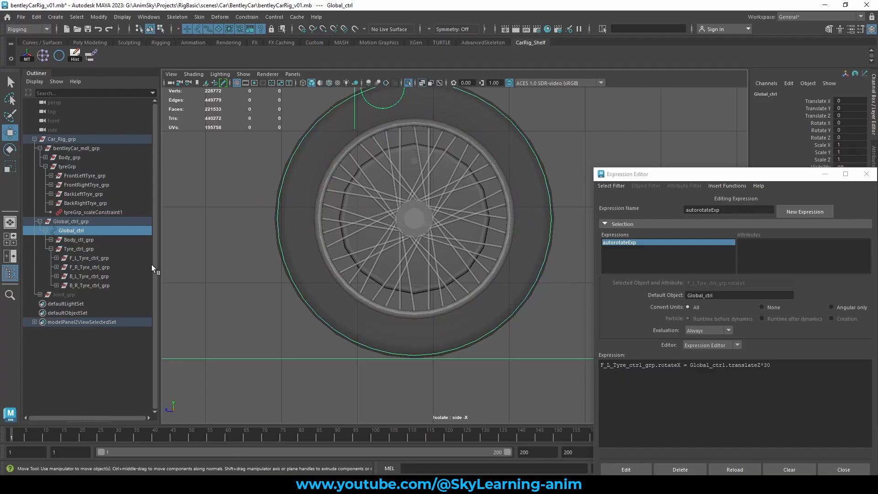
Test the isolated wheel's roll against the ground by moving Global_ctrl forward twice, undoing each move.
middle_drag(440, 256, 369, 259)
key(ctrl+z)
alt+middle_drag(440, 310, 449, 297)
alt+right_drag(517, 324, 598, 340)
middle_drag(547, 327, 382, 324)
key(ctrl+z)
Change the translateZ multiplier in autorotateExp to 35 and apply the edit.
drag(729, 175, 612, 114)
drag(655, 307, 652, 309)
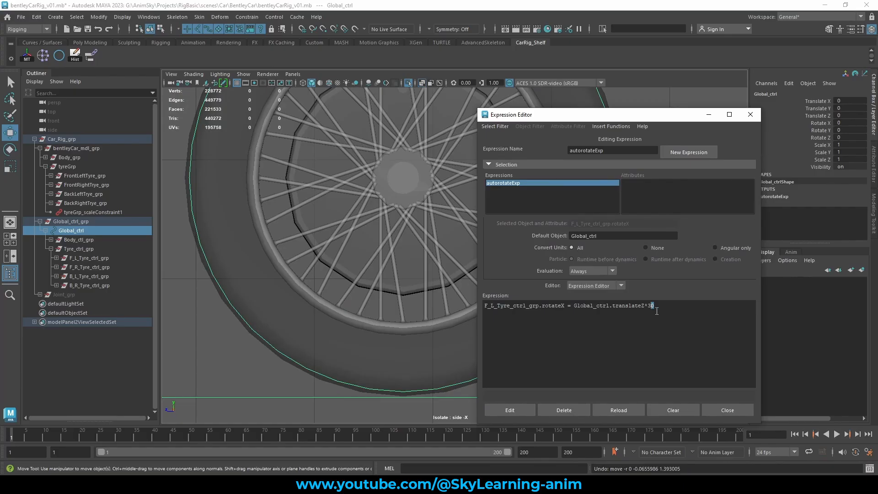
text(5)
click(506, 413)
Test the wheel roll with the multiplier of 35 by moving Global_ctrl along Z in the side view, and undo the move.
middle_drag(355, 303, 334, 306)
key(ctrl+z)
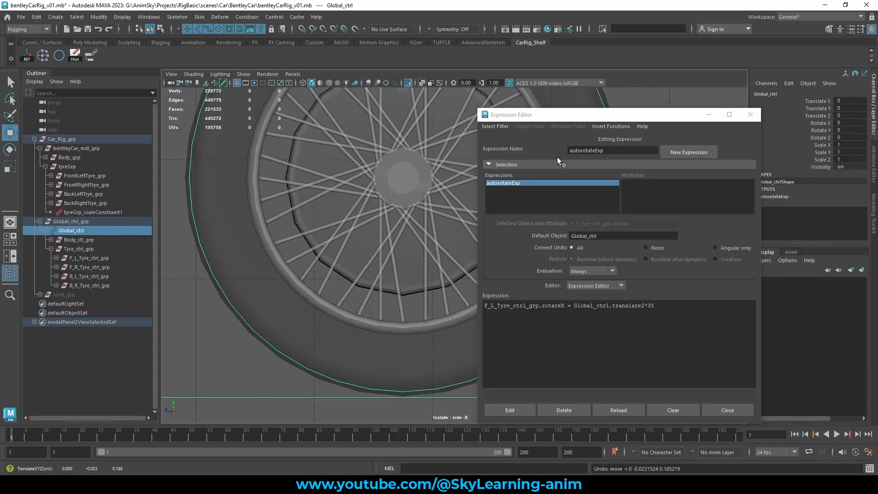
drag(547, 120, 593, 368)
scroll(614, 220, down, 5)
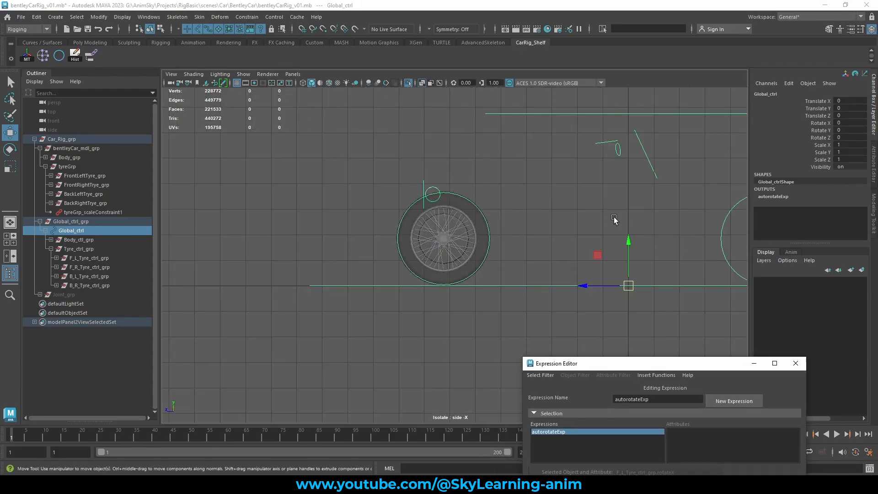
scroll(449, 255, up, 6)
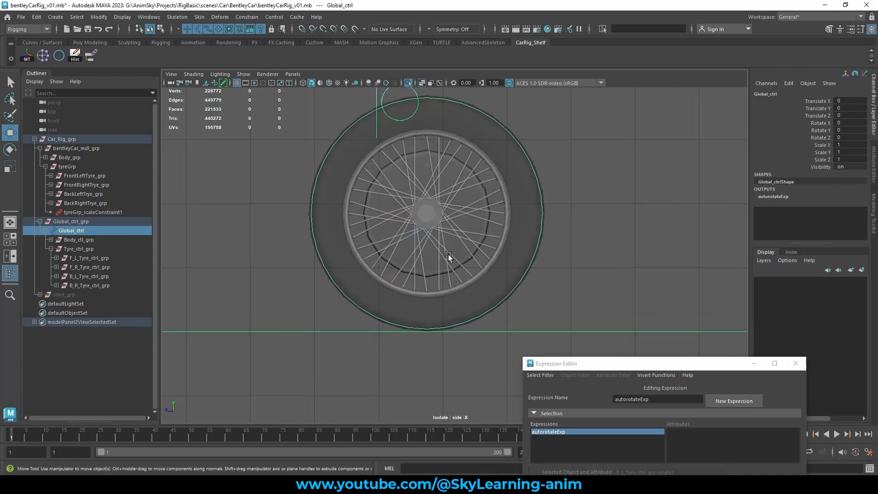
scroll(611, 221, up, 1)
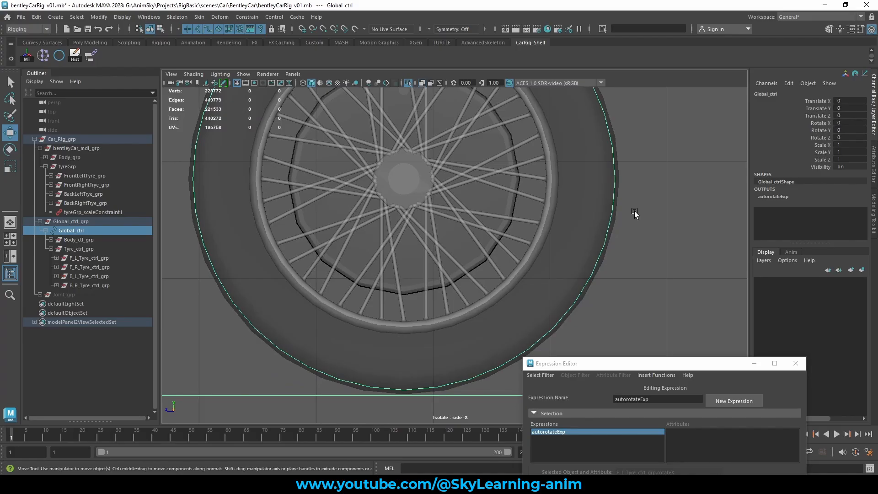
middle_drag(635, 211, 628, 233)
scroll(625, 206, down, 3)
Return to a maximised perspective view of the car with the Expression Editor's code area in sight.
key(space)
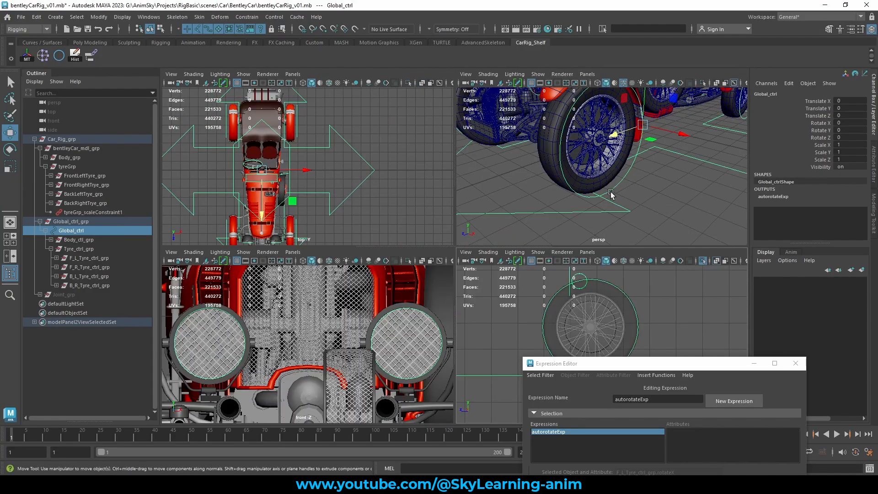
key(space)
scroll(548, 190, down, 6)
alt+drag(541, 193, 567, 220)
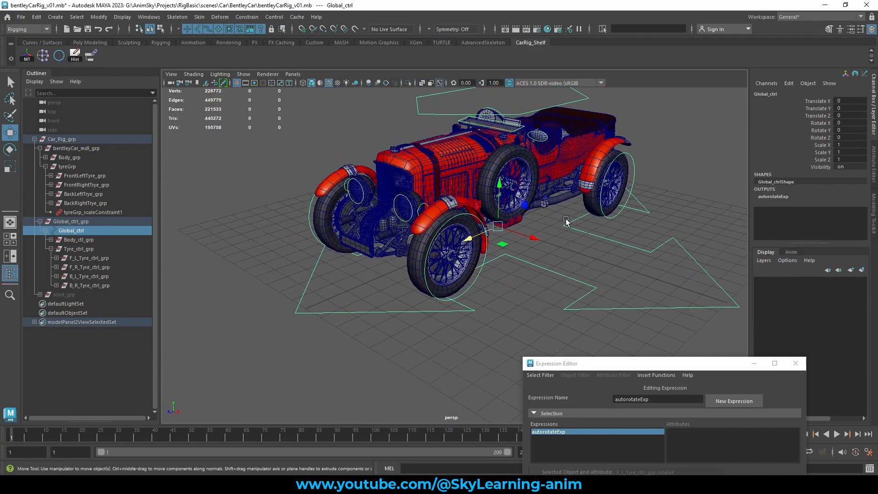
scroll(574, 211, up, 3)
drag(616, 369, 586, 199)
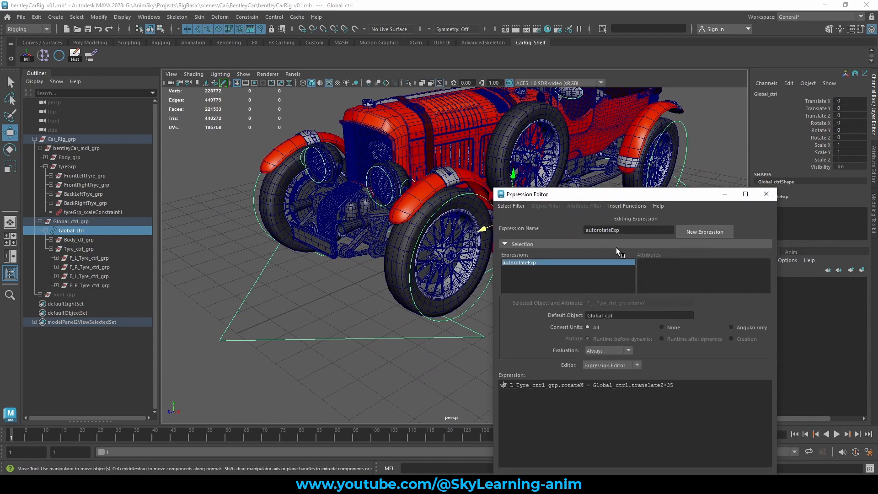
Remove the stray "w" from the start of the F_L_Tyre_ctrl_grp line in autorotateExp.
double_click(669, 386)
click(677, 387)
double_click(669, 386)
key(ctrl+a)
click(506, 386)
drag(504, 386, 499, 386)
key(BackSpace)
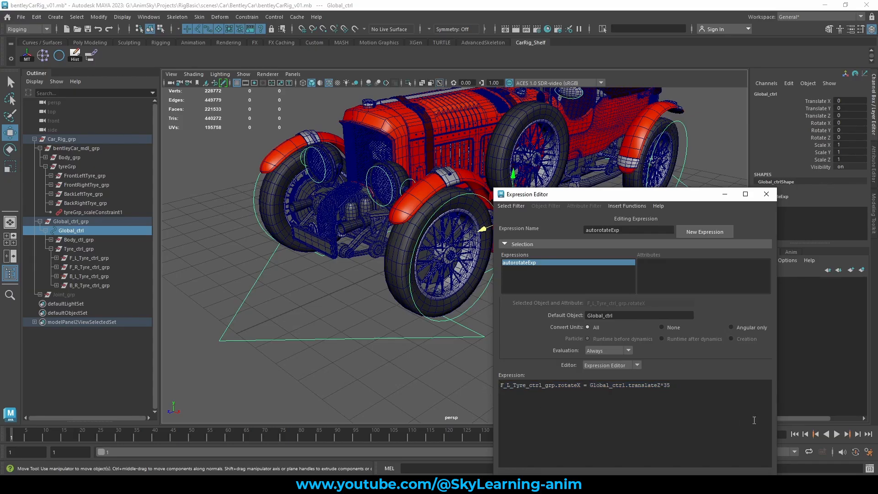
Duplicate the F_L_Tyre_ctrl_grp expression line and change the copy to drive F_R_Tyre_ctrl_grp.rotateX.
key(ctrl+a)
key(ctrl+c)
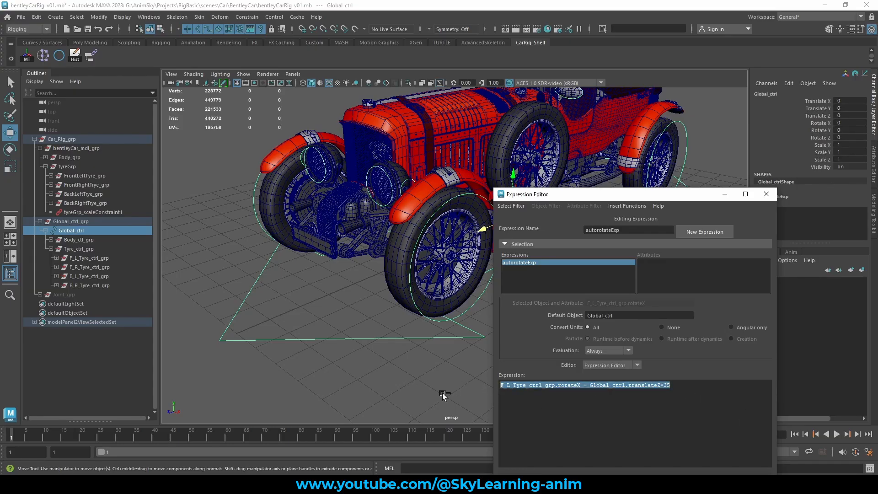
click(678, 386)
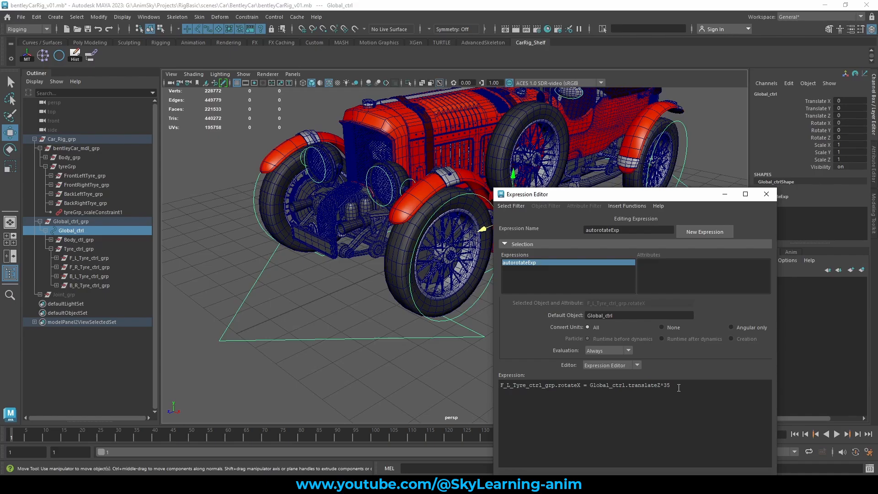
key(ctrl+v)
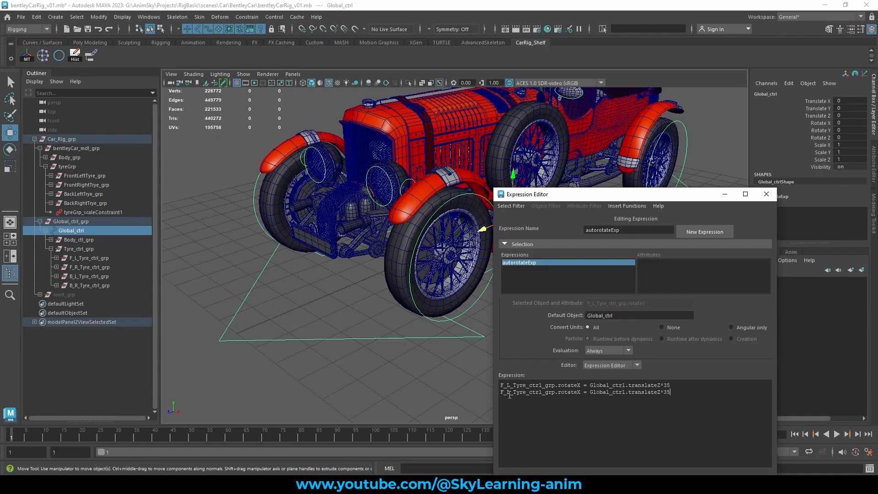
drag(511, 392, 509, 393)
text(R)
Add a third copy of the expression line and change it to drive B_L_Tyre_ctrl_grp.rotateX.
drag(676, 393, 664, 392)
click(676, 394)
key(Return)
key(ctrl+v)
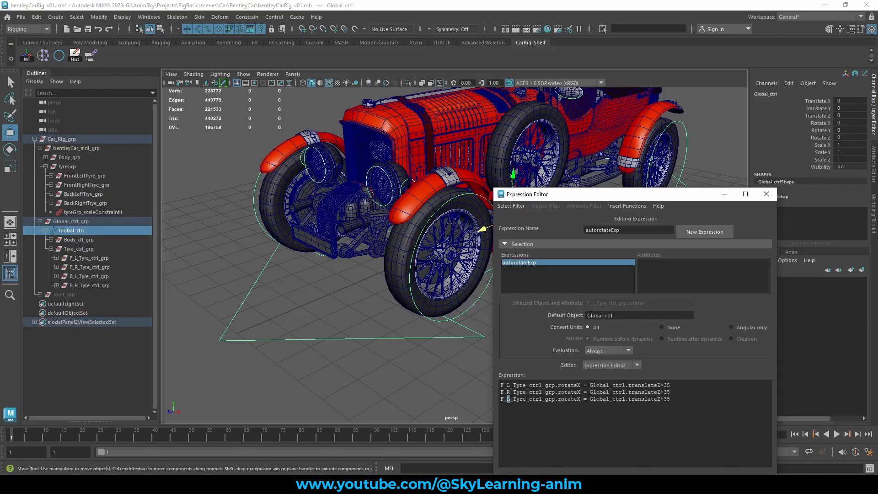
click(504, 399)
key(BackSpace)
text(B)
Copy the B_L_Tyre_ctrl_grp line onto a fourth line and change it to drive B_R_Tyre_ctrl_grp.rotateX.
drag(673, 400, 495, 399)
key(ctrl+c)
click(676, 400)
key(ctrl+v)
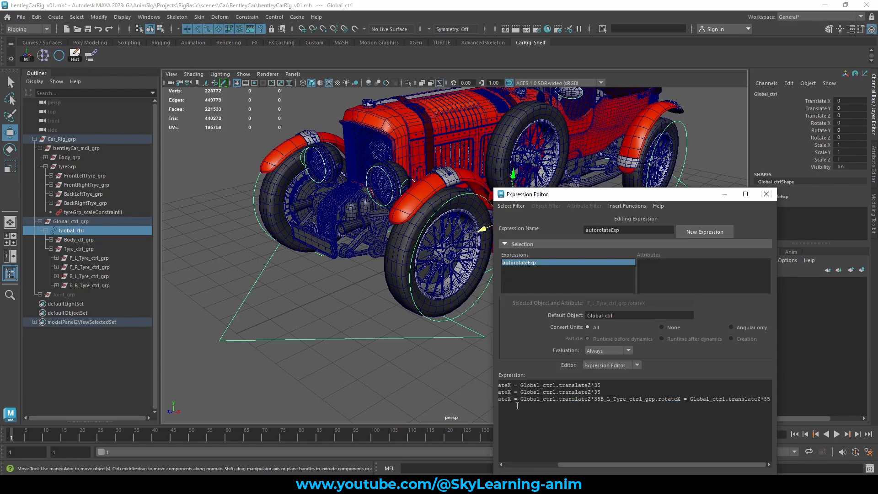
key(ctrl+z)
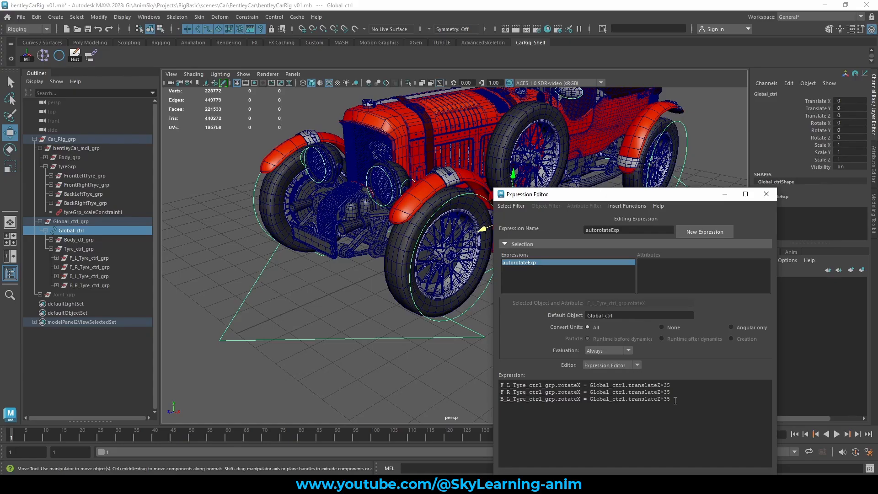
click(510, 406)
key(ctrl+v)
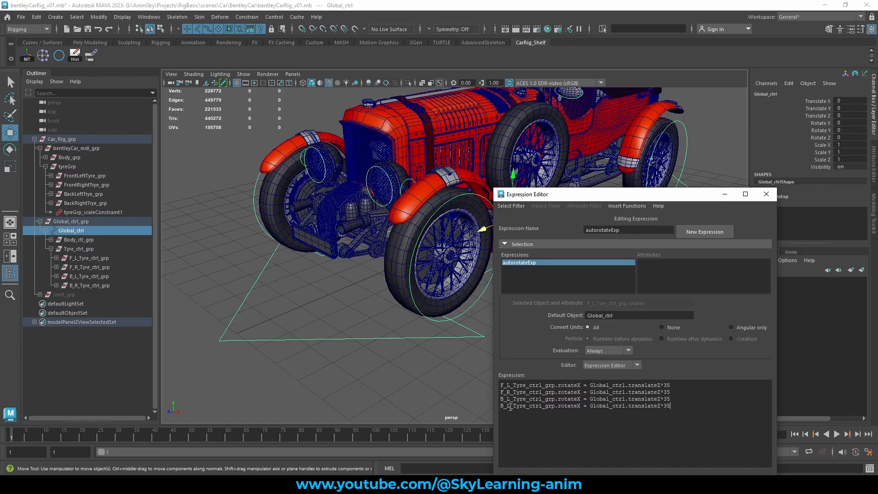
drag(511, 405, 507, 405)
text(R)
End each of the four wheel rotation lines in autorotateExp with a semicolon.
drag(683, 407, 481, 378)
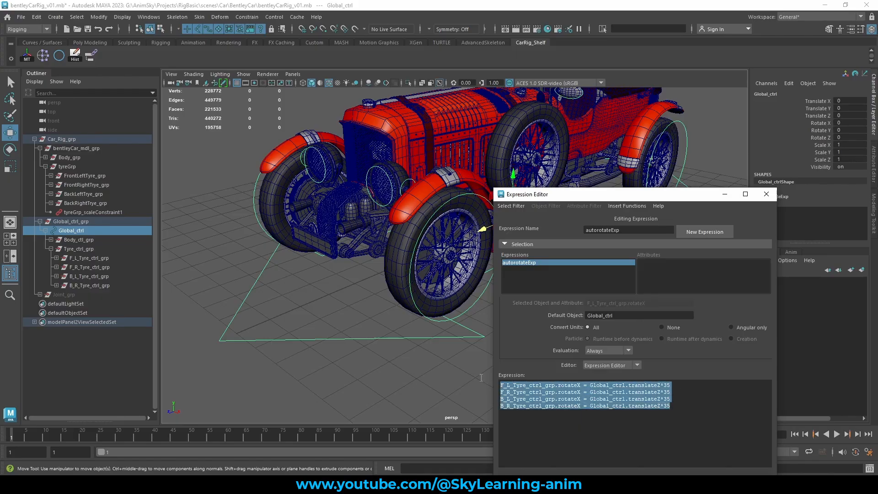
click(541, 389)
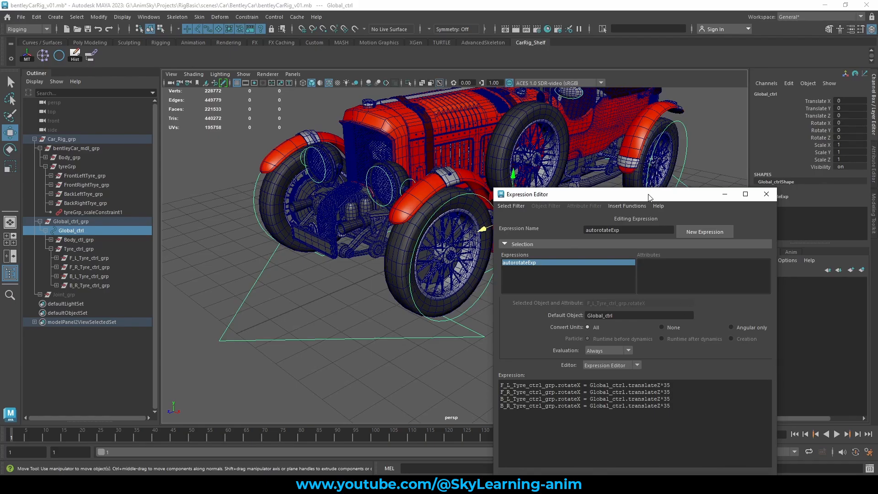
drag(648, 196, 639, 138)
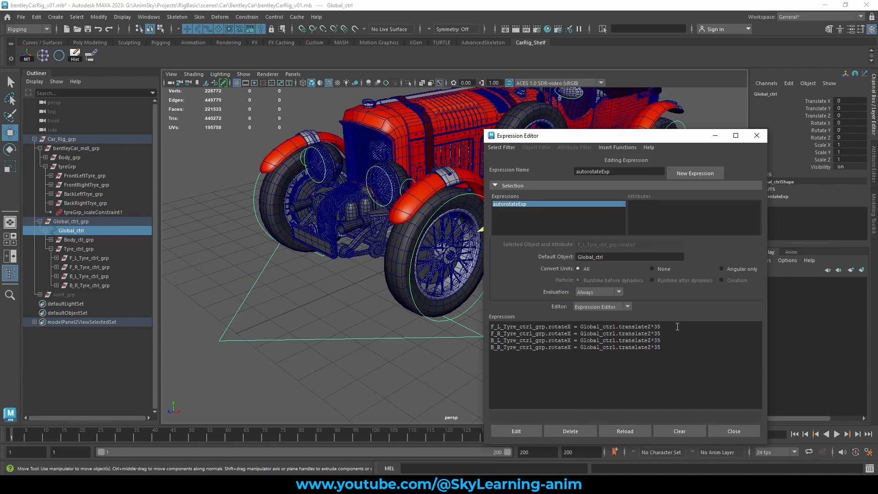
key(Down)
text(;)
key(Return)
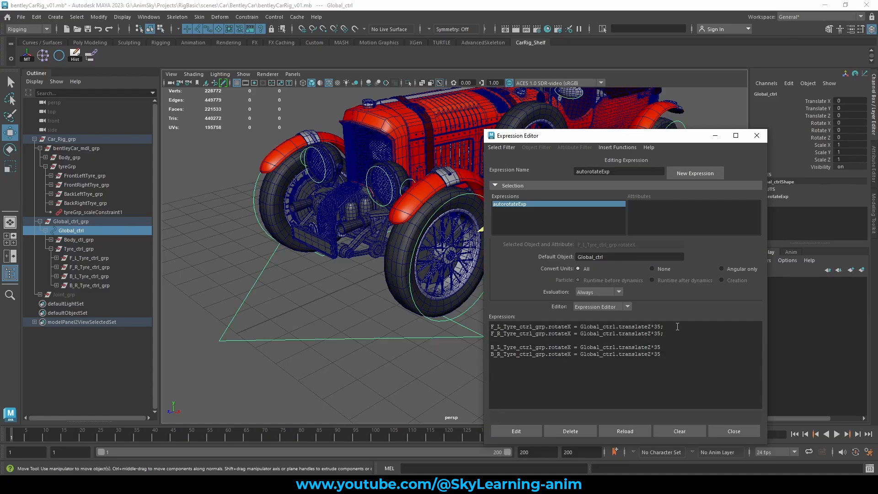
key(BackSpace)
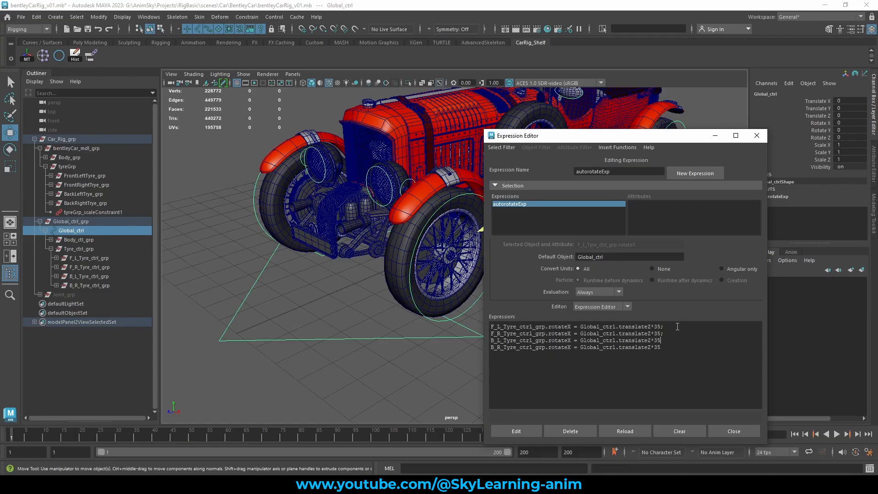
text(;;)
Apply the four-wheel edit to autorotateExp and move the Expression Editor clear of the car.
key(ctrl+a)
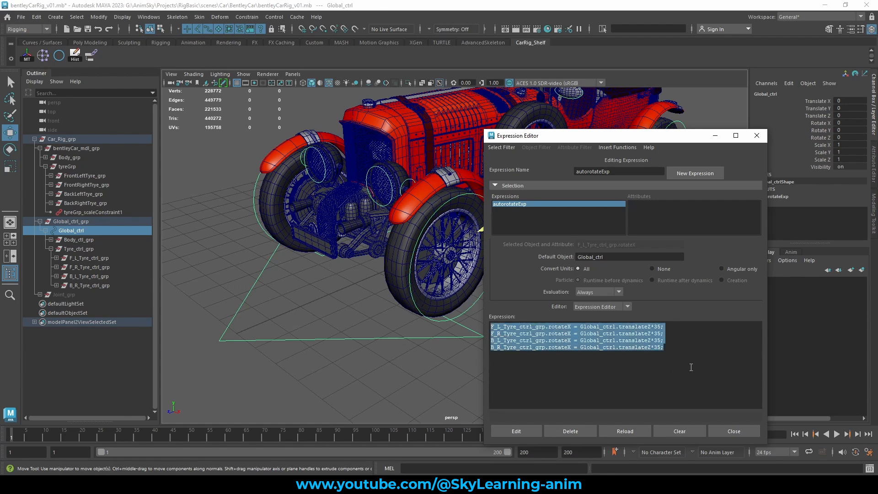
click(599, 406)
click(516, 431)
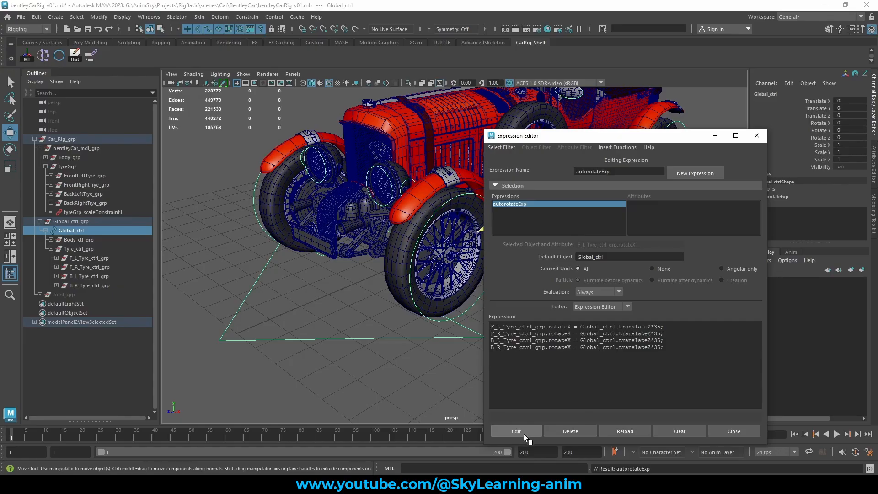
key(ctrl+a)
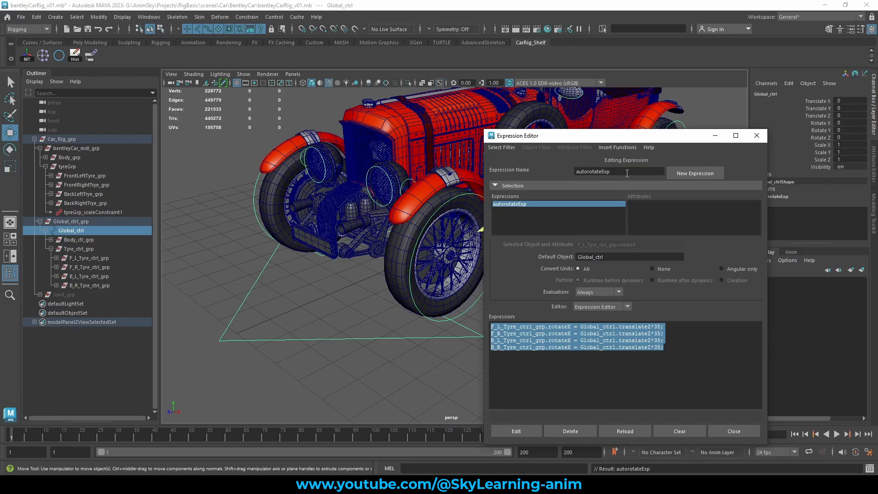
drag(636, 139, 693, 173)
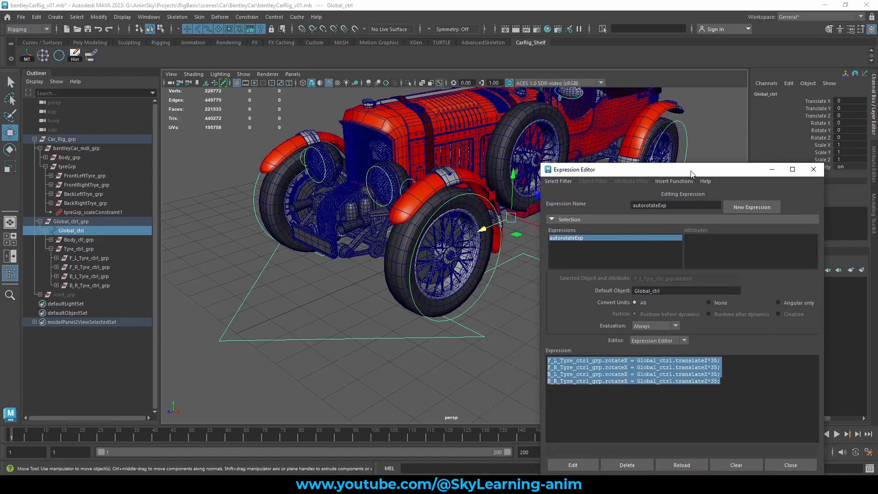
Inspect the Rotate X channel of the four tyre control groups, from F_L_Tyre_ctrl_grp to B_R_Tyre_ctrl_grp, against the autorotateExp lines.
alt+middle_drag(439, 205, 420, 180)
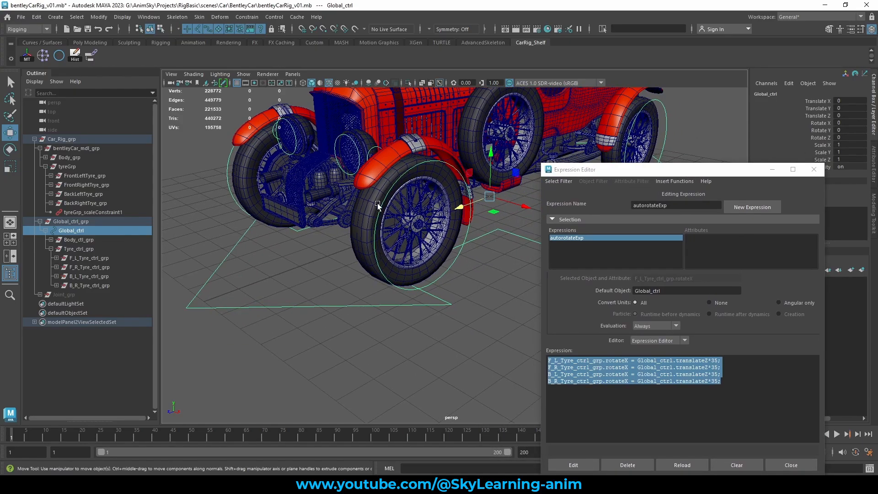
scroll(430, 190, down, 4)
alt+drag(453, 207, 565, 222)
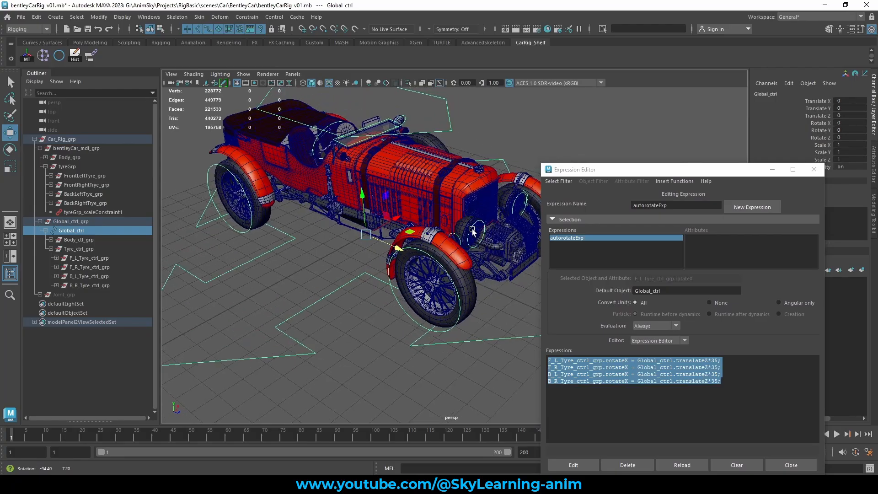
scroll(458, 229, down, 2)
alt+middle_drag(416, 230, 379, 221)
alt+drag(380, 221, 379, 196)
scroll(390, 196, up, 2)
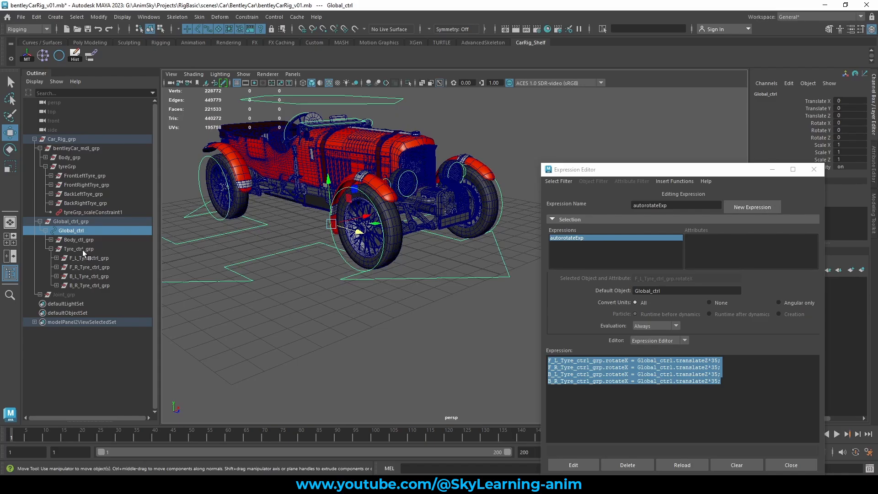
click(91, 258)
drag(576, 173, 404, 197)
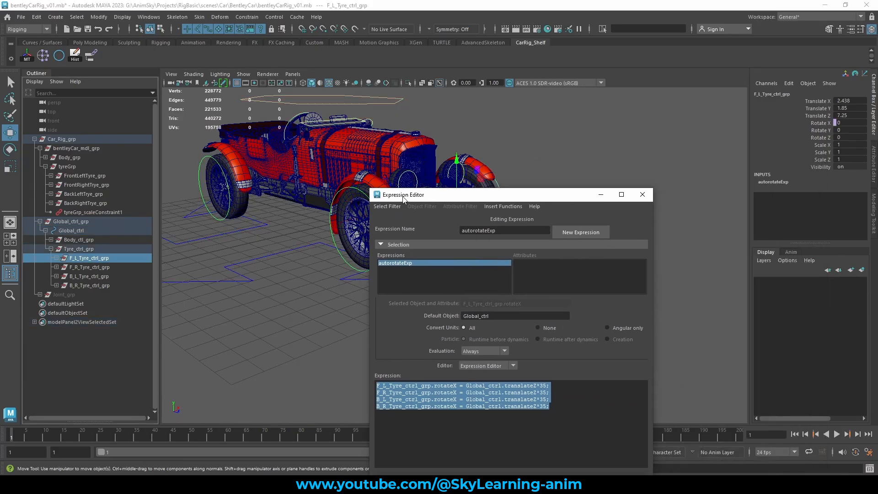
click(820, 124)
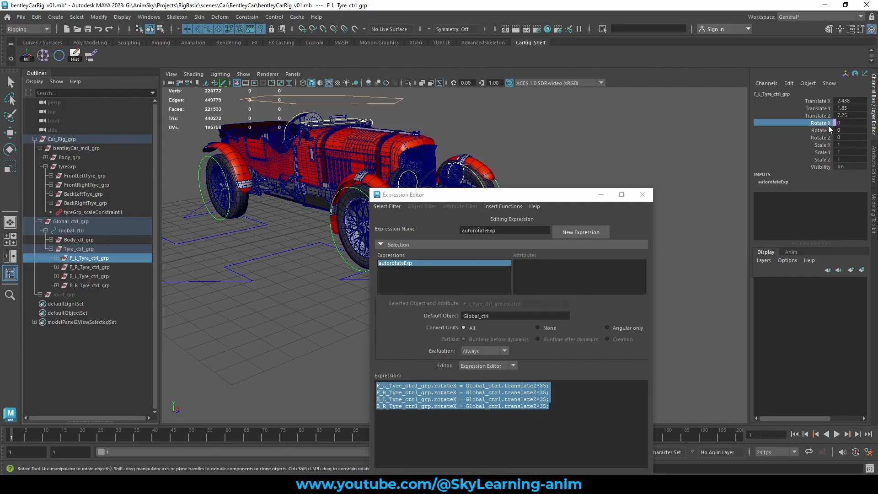
click(89, 267)
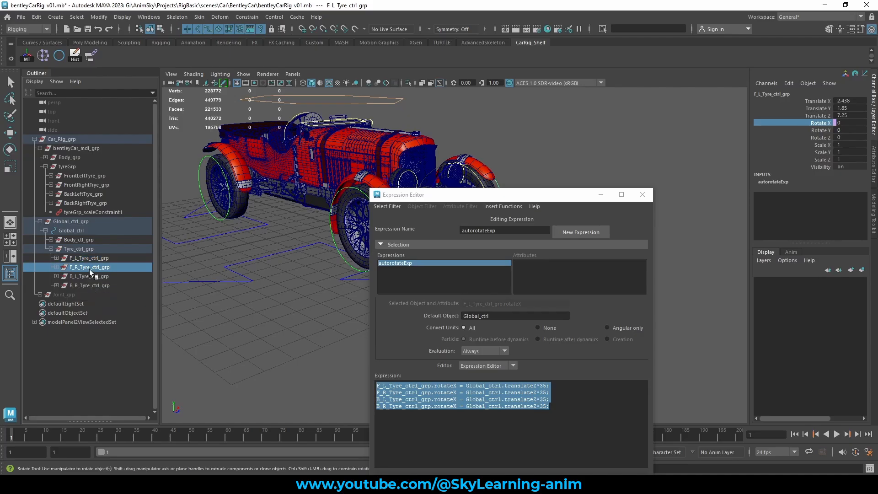
click(92, 276)
click(90, 284)
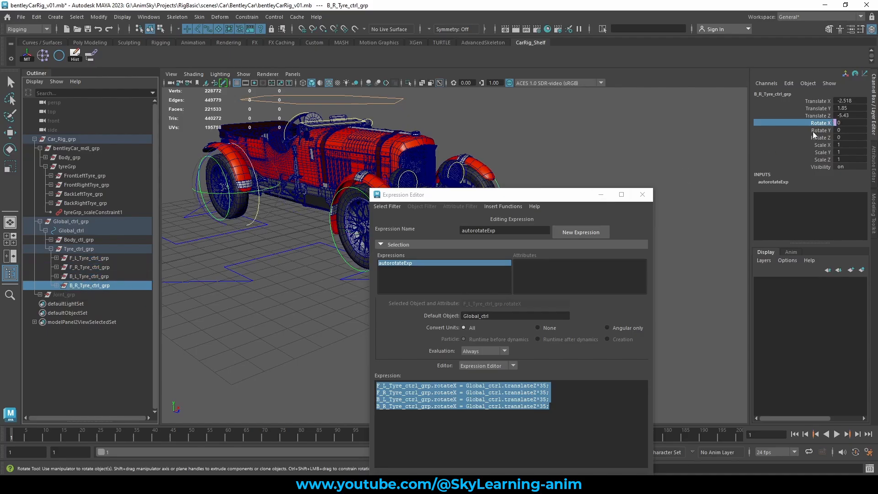
Test the wheel rotation by moving Global_ctrl along its Z axis and undo the move.
drag(453, 196, 512, 296)
click(407, 279)
key(f)
key(w)
alt+drag(442, 265, 393, 249)
key(ctrl+z)
alt+drag(453, 217, 461, 240)
alt+right_drag(462, 240, 562, 250)
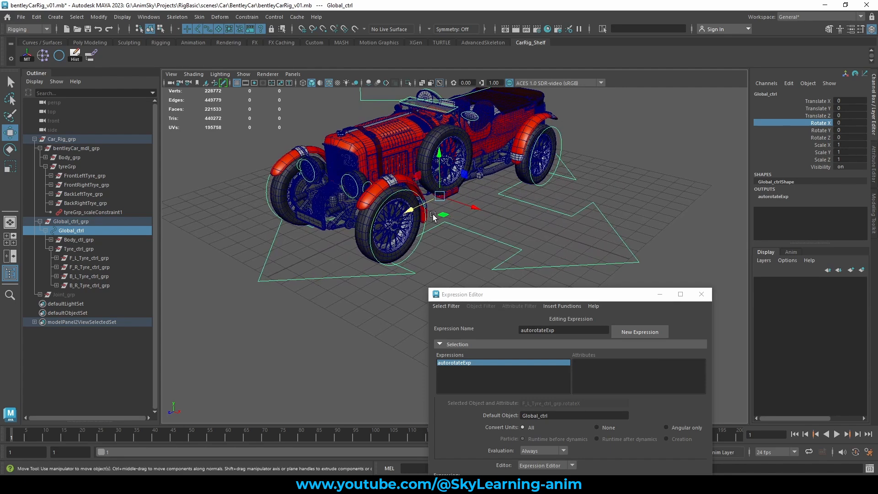
mouse_move(411, 211)
mouse_down()
mouse_move(376, 230)
mouse_move(447, 213)
mouse_move(386, 229)
mouse_move(417, 223)
mouse_up()
key(ctrl+z)
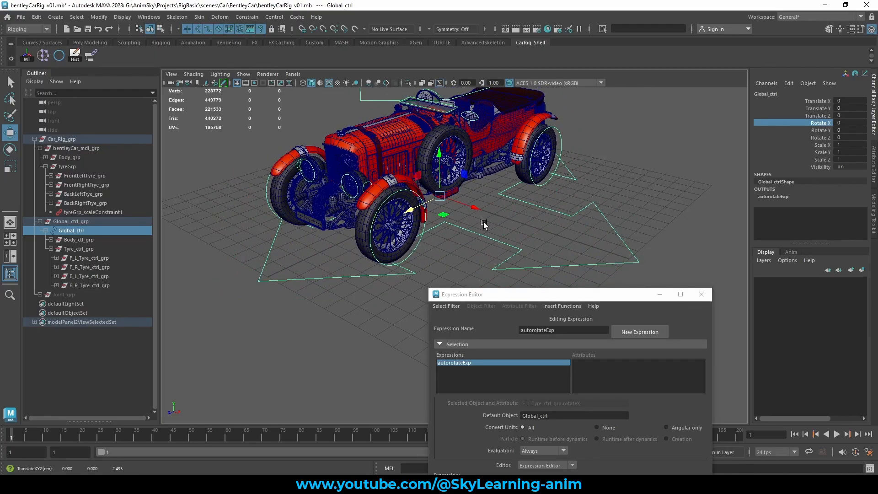
Close the Expression Editor and deselect Global_ctrl.
alt+drag(509, 208, 500, 197)
scroll(525, 280, up, 2)
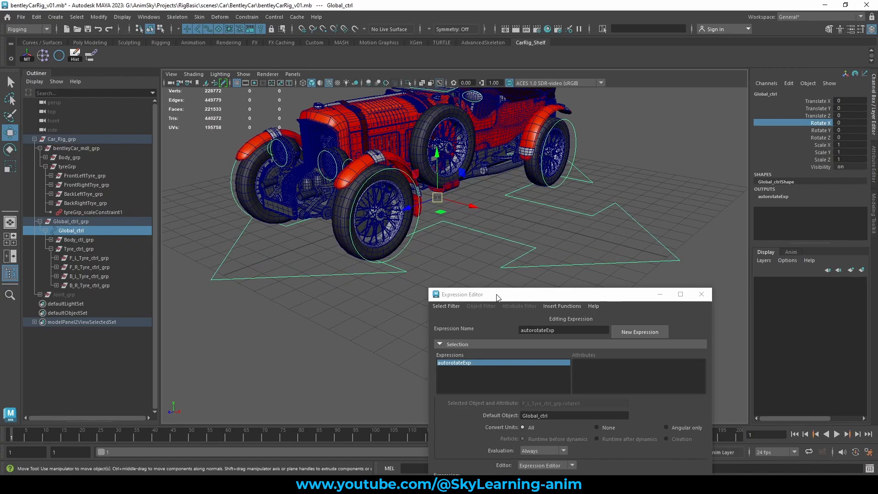
drag(497, 297, 493, 216)
click(699, 215)
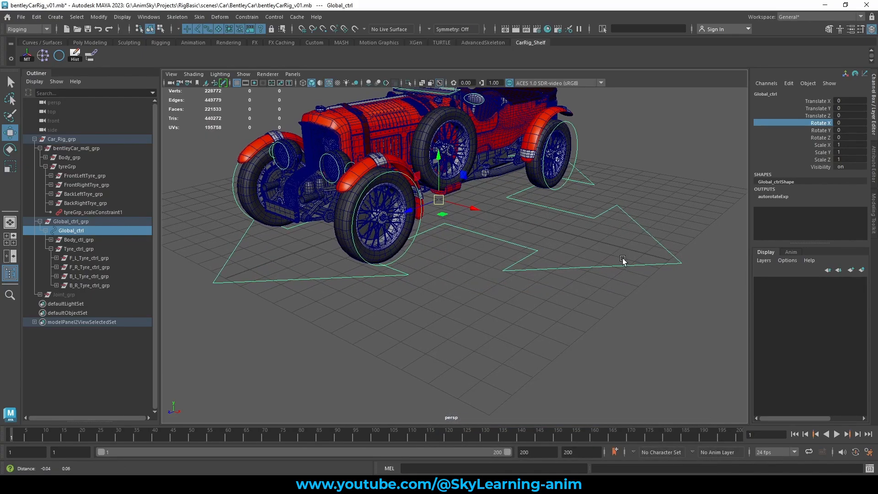
alt+middle_drag(446, 229, 486, 286)
click(521, 265)
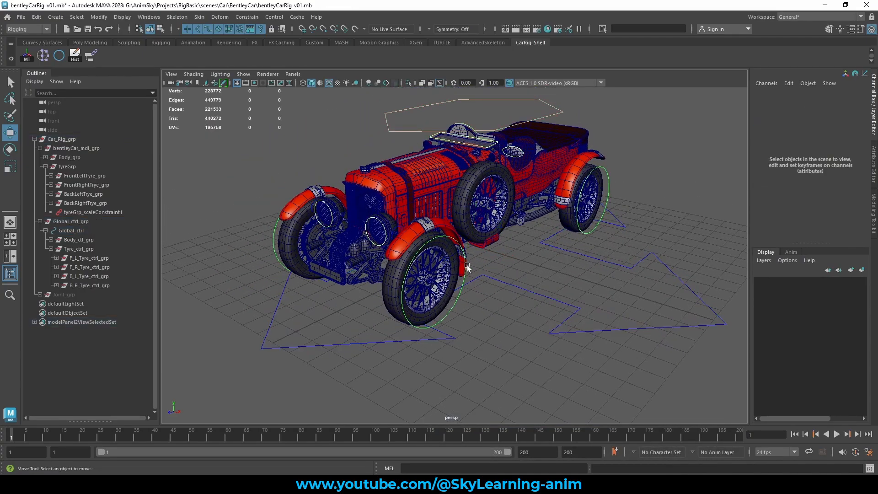
Select the four wheel controls F_L_Tyre_ctrl, B_L_Tyre_ctrl, F_R_Tyre_ctrl and B_R_Tyre_ctrl together.
click(466, 265)
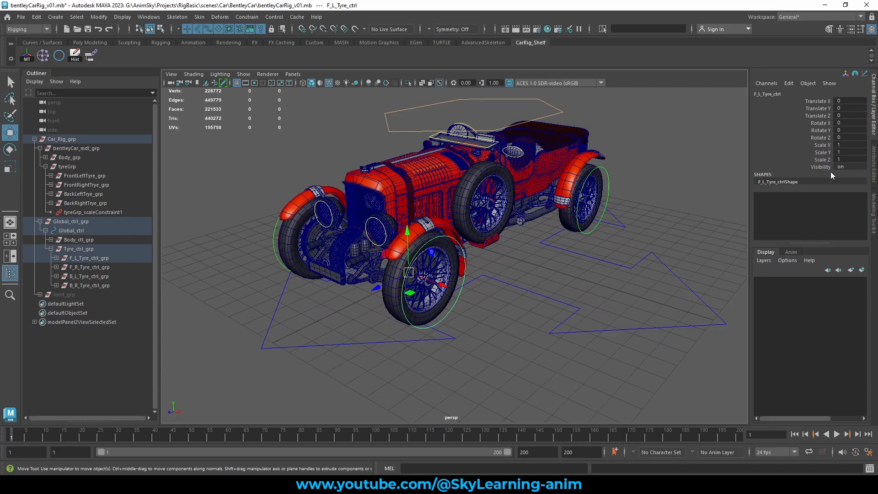
shift+click(609, 189)
alt+drag(326, 231, 533, 230)
alt+middle_drag(533, 230, 533, 232)
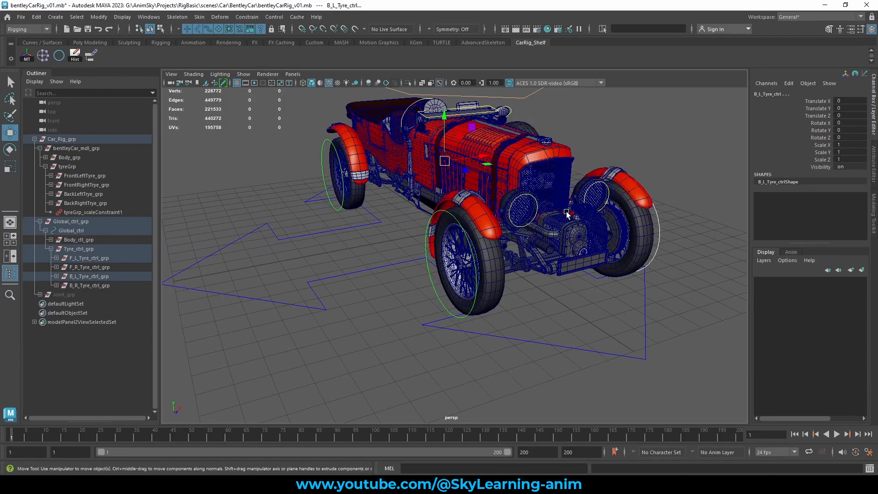
click(428, 276)
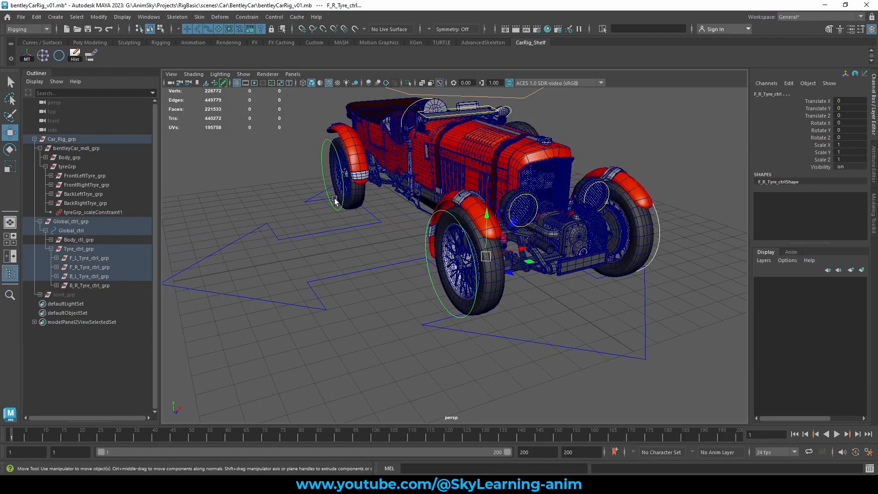
click(324, 171)
alt+drag(325, 170, 436, 267)
alt+right_drag(436, 268, 317, 342)
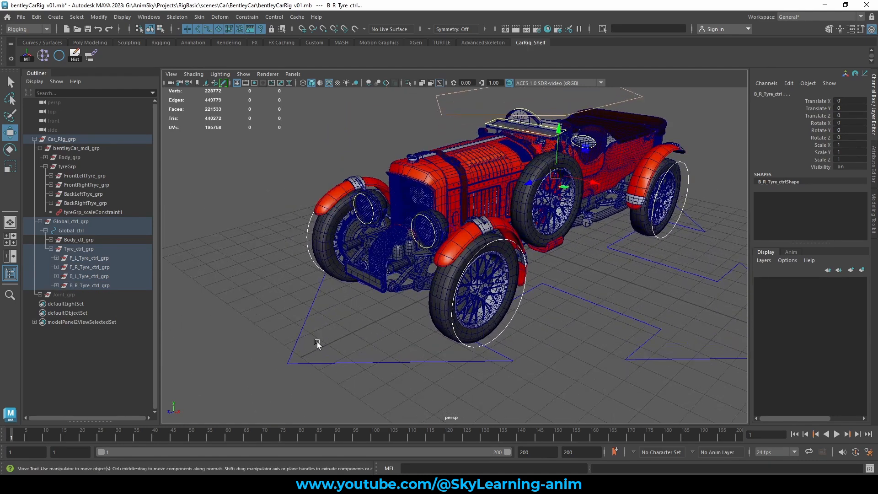
alt+middle_drag(578, 212, 597, 227)
alt+drag(597, 229, 562, 240)
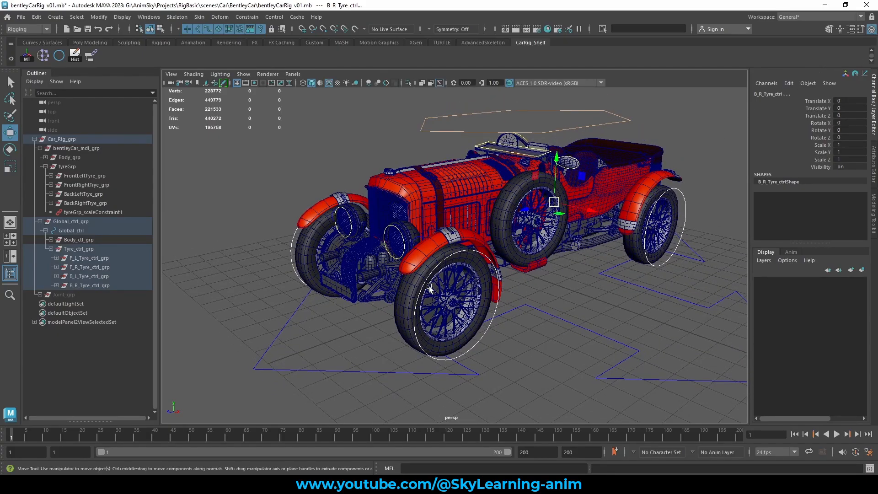
Add a keyable integer attribute named Autorotate to the four selected tyre controls, with minimum 0, maximum 1 and default 1.
click(789, 84)
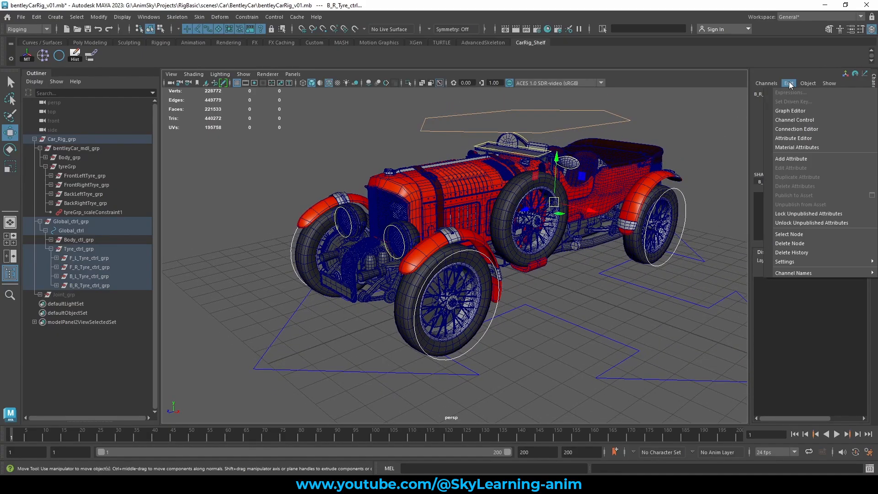
click(797, 156)
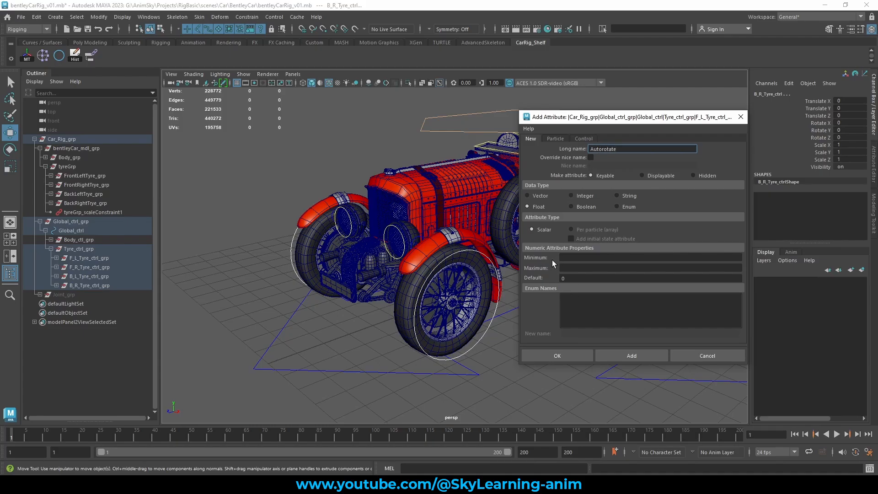
click(581, 258)
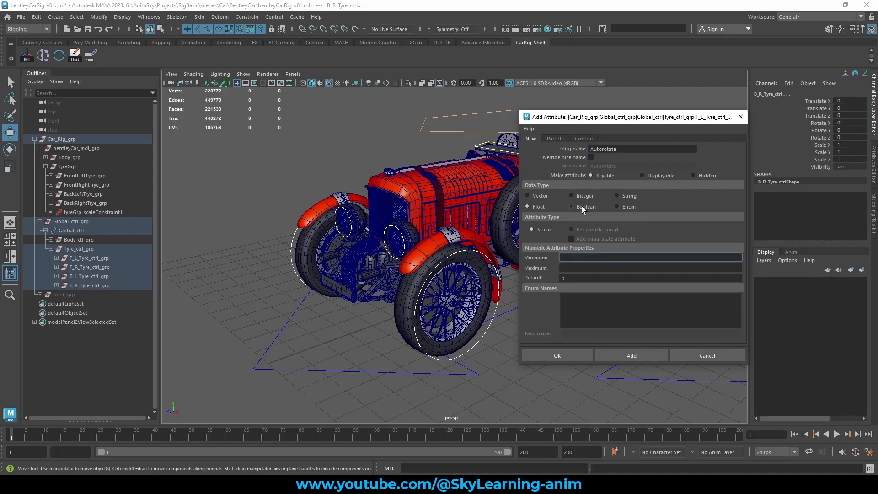
click(618, 207)
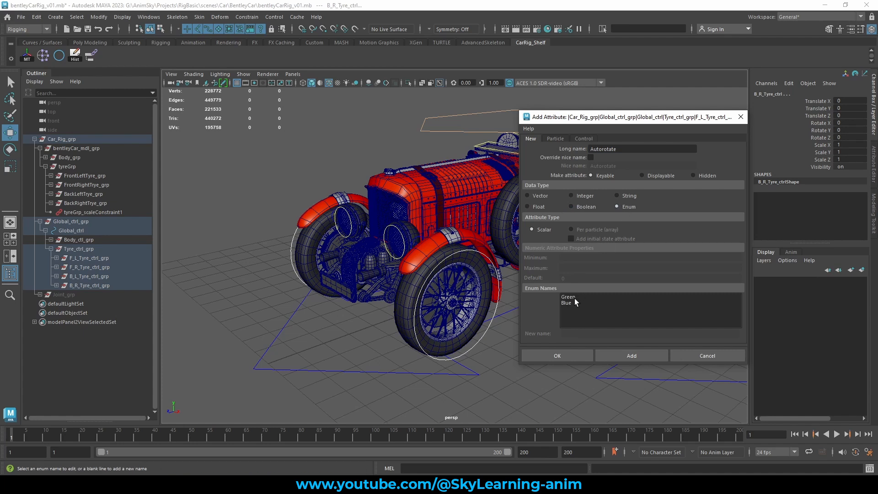
click(539, 208)
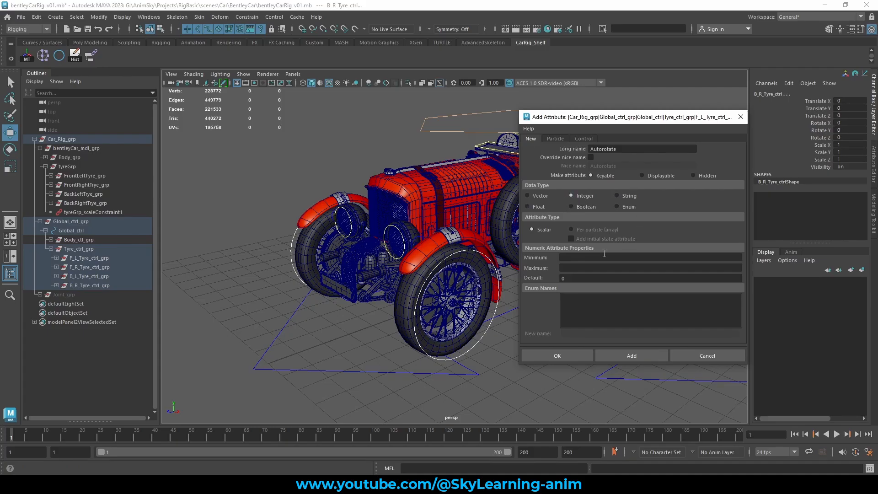
click(576, 258)
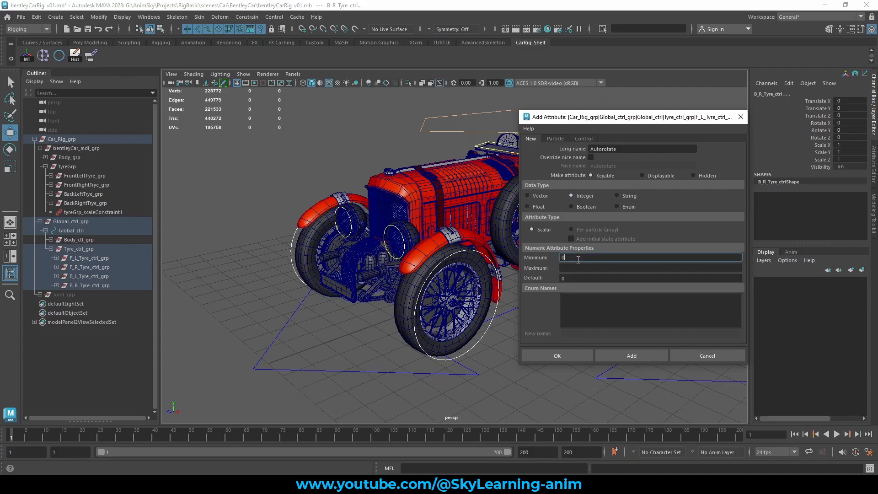
click(570, 268)
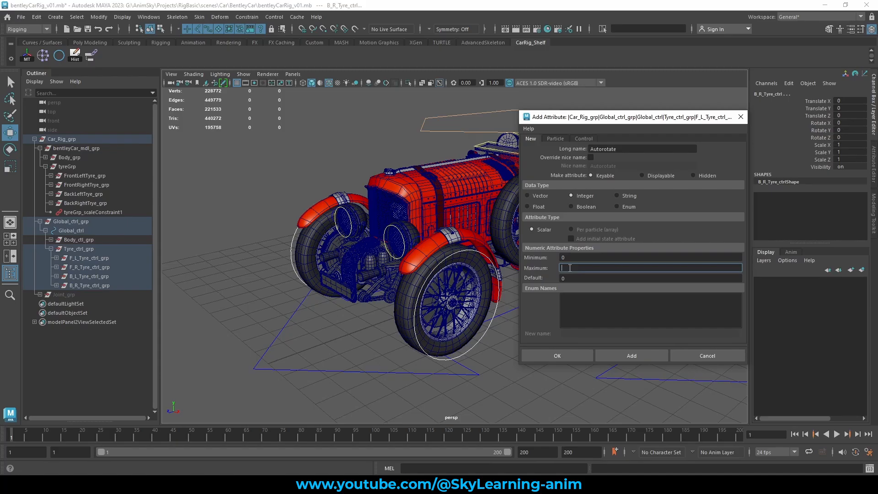
drag(576, 280, 546, 279)
text(1)
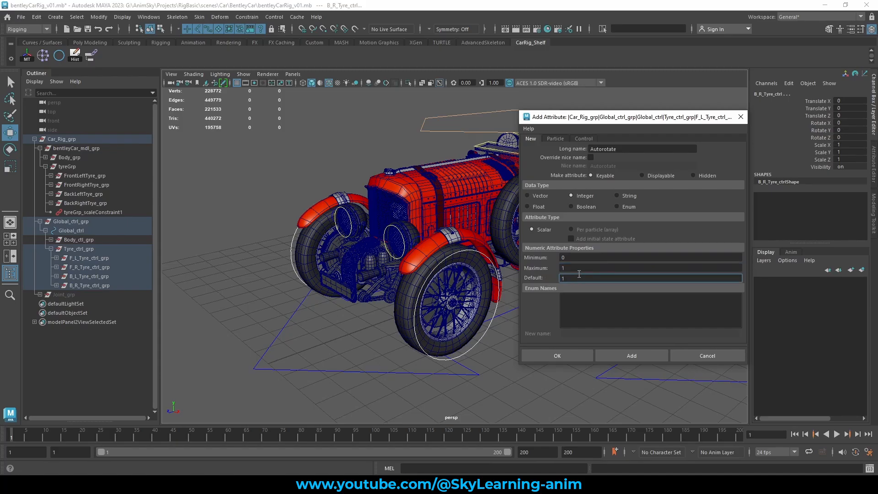
key(Return)
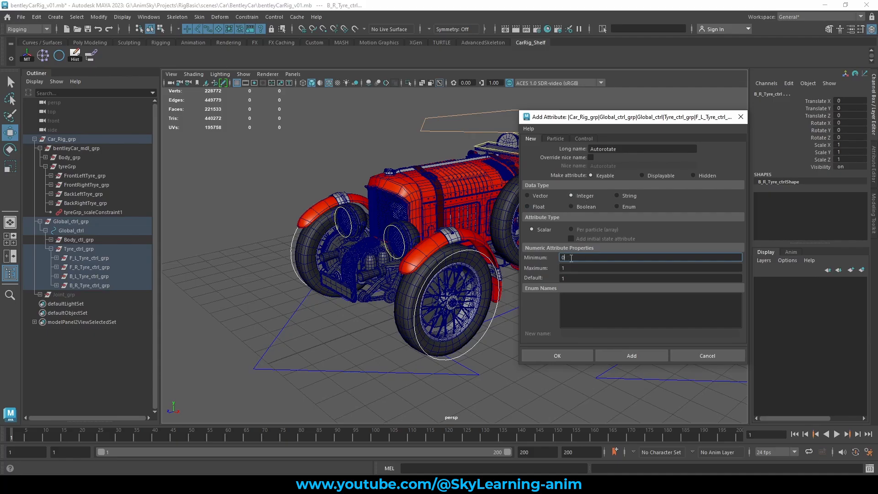
click(562, 356)
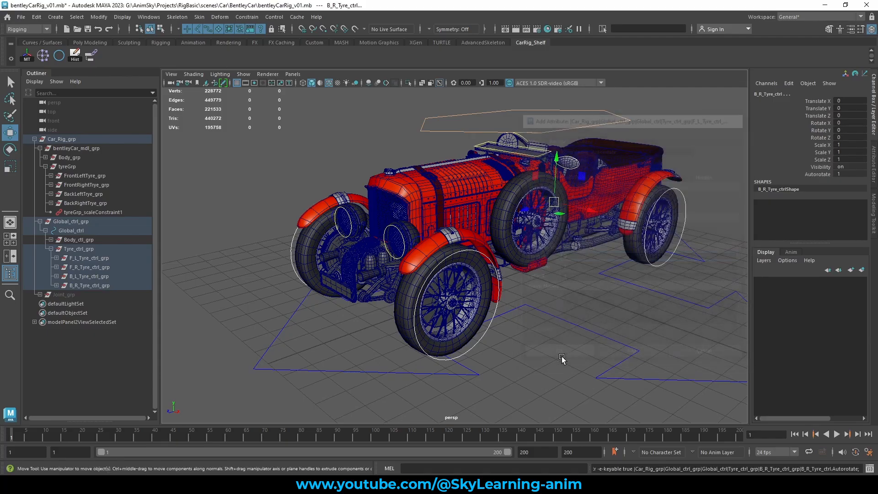
Check the Autorotate attribute on the individual tyre controls and save the rig scene.
click(825, 174)
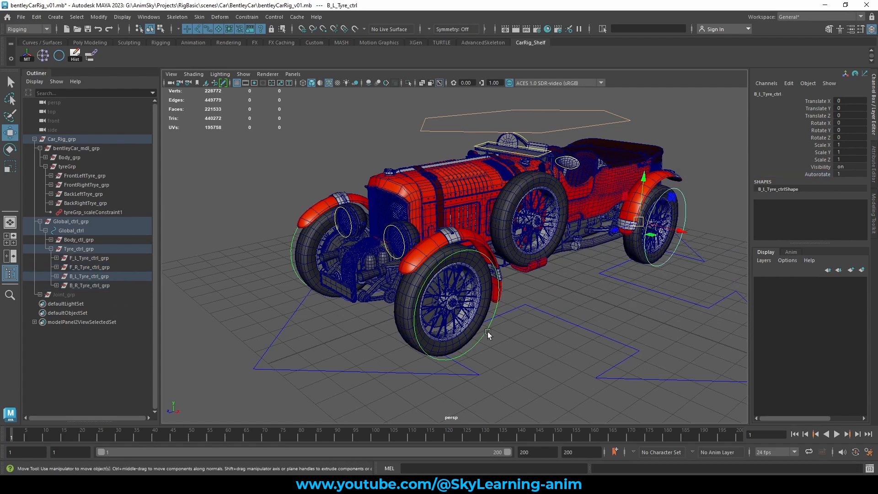
click(471, 349)
alt+drag(497, 318, 535, 317)
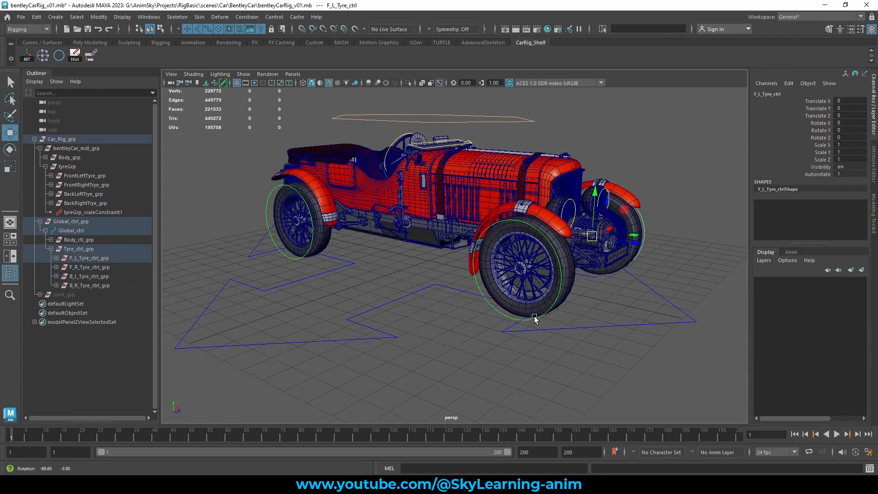
click(496, 309)
click(289, 257)
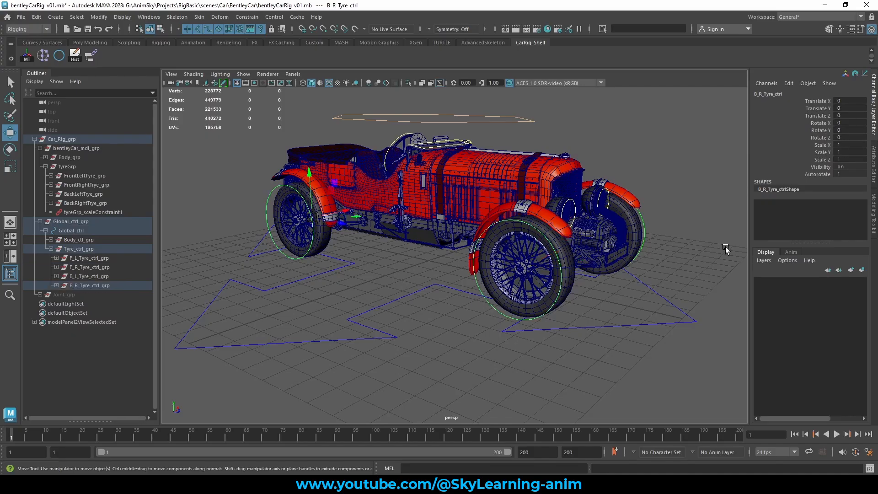
alt+drag(603, 260, 504, 260)
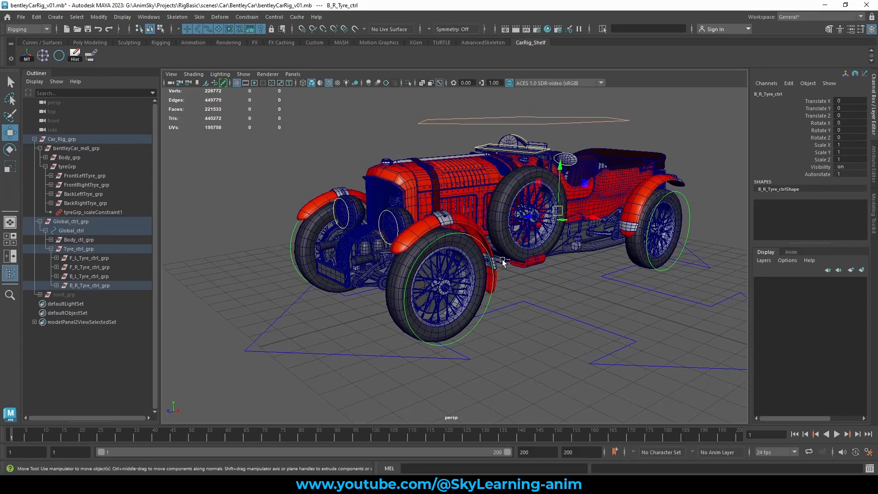
key(ctrl+s)
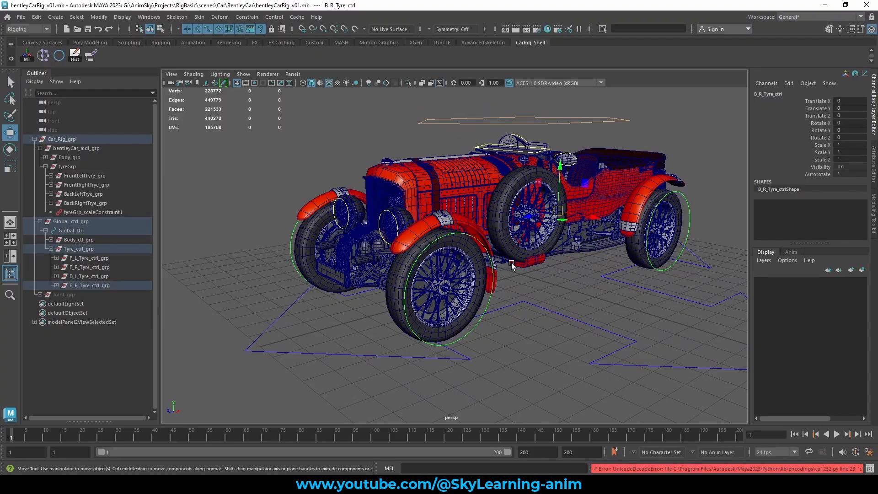
click(548, 288)
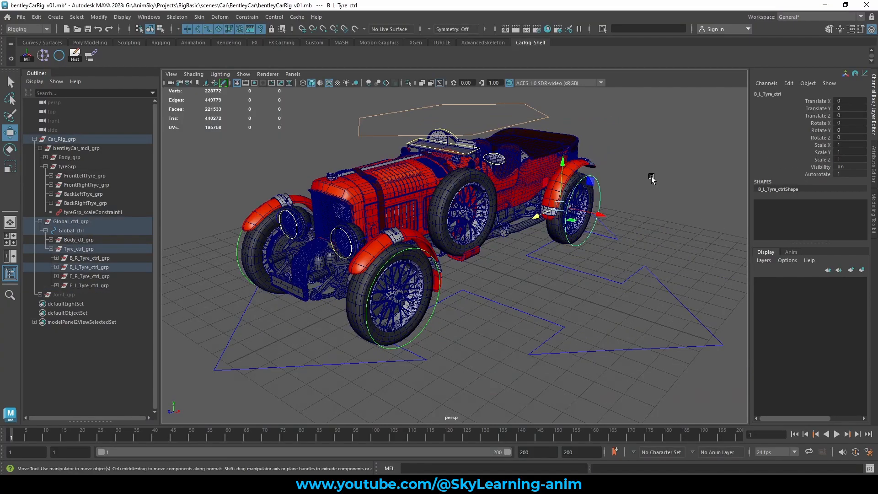
alt+drag(649, 184, 643, 181)
alt+middle_drag(643, 181, 663, 192)
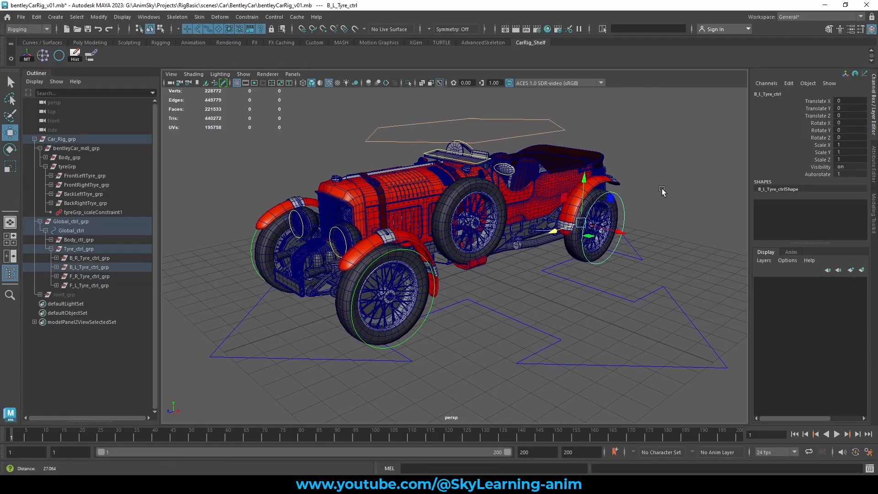
alt+right_drag(663, 192, 653, 200)
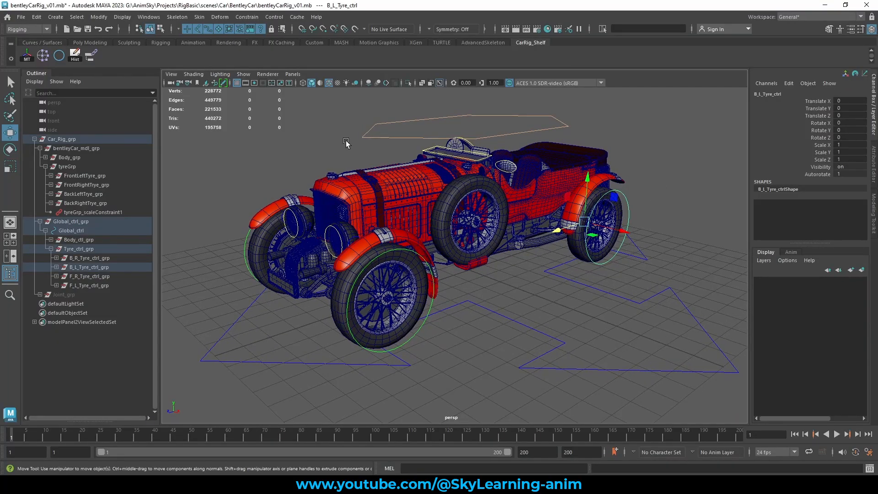
Select the front-left wheel control F_L_Tyre_ctrl and highlight its Autorotate attribute.
click(820, 175)
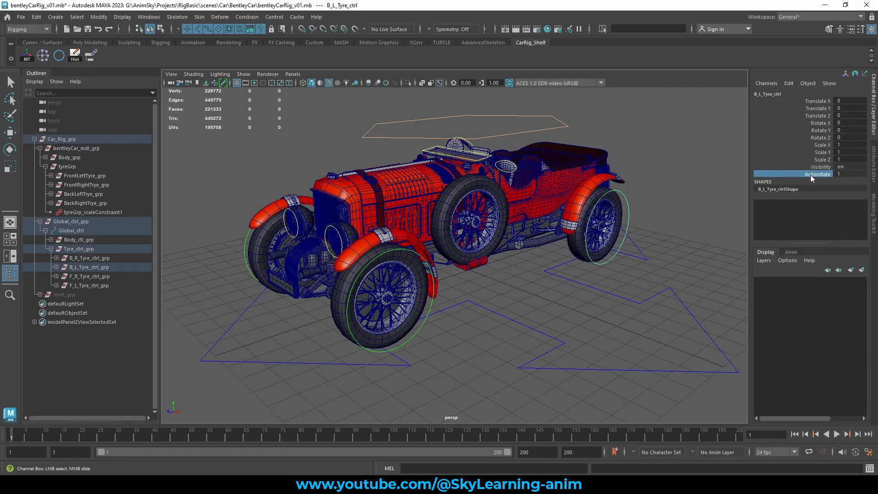
click(423, 324)
key(w)
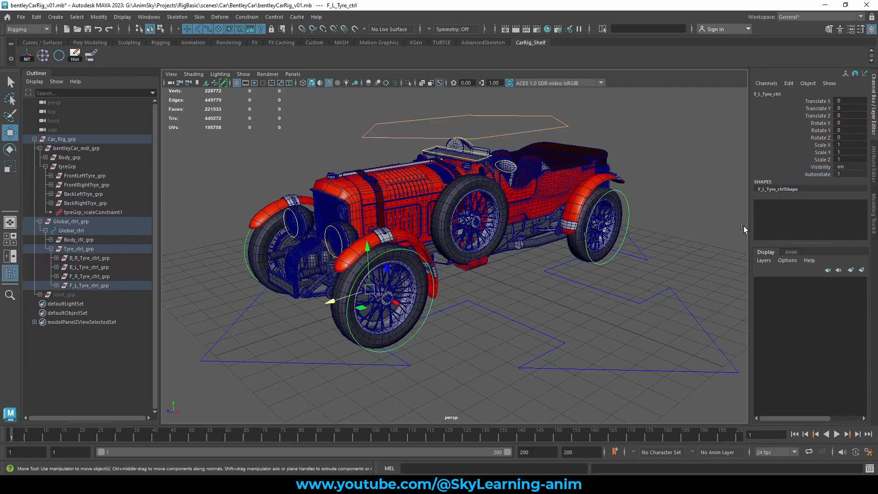
click(819, 176)
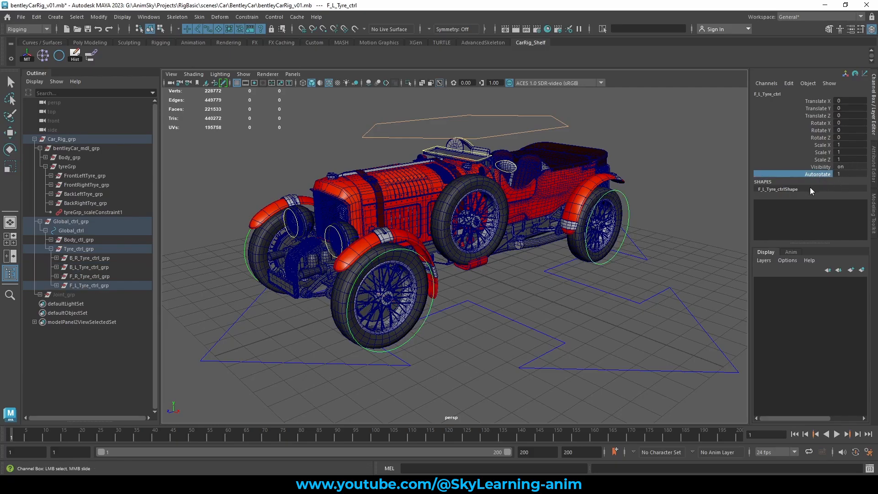
Open the Expression Editor and load the autorotateExp expression for editing.
click(149, 17)
mouse_move(202, 119)
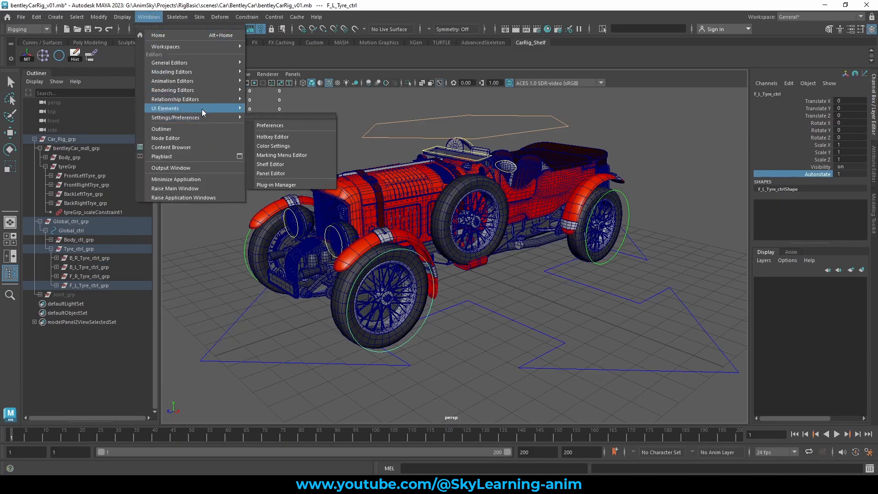
mouse_move(213, 82)
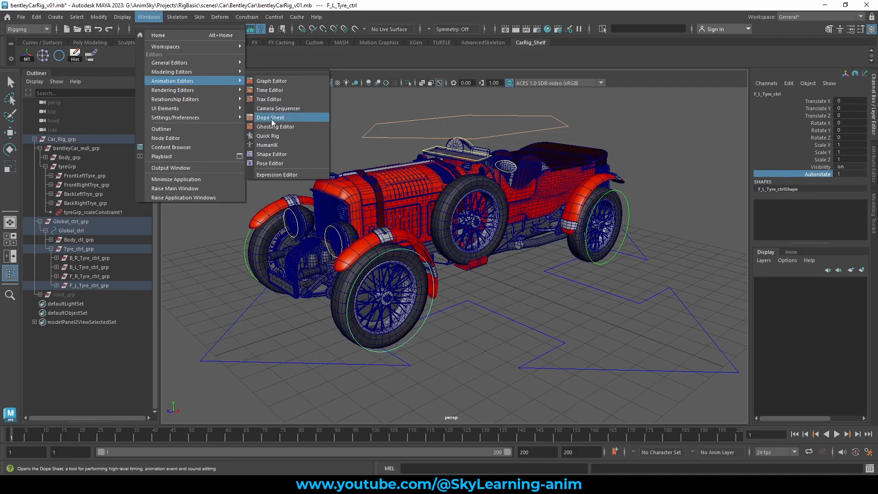
click(267, 174)
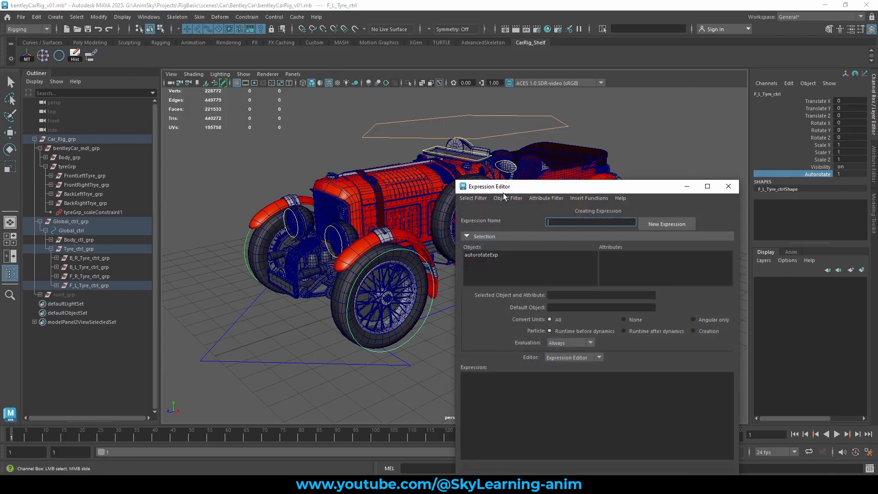
click(480, 255)
drag(524, 191, 505, 139)
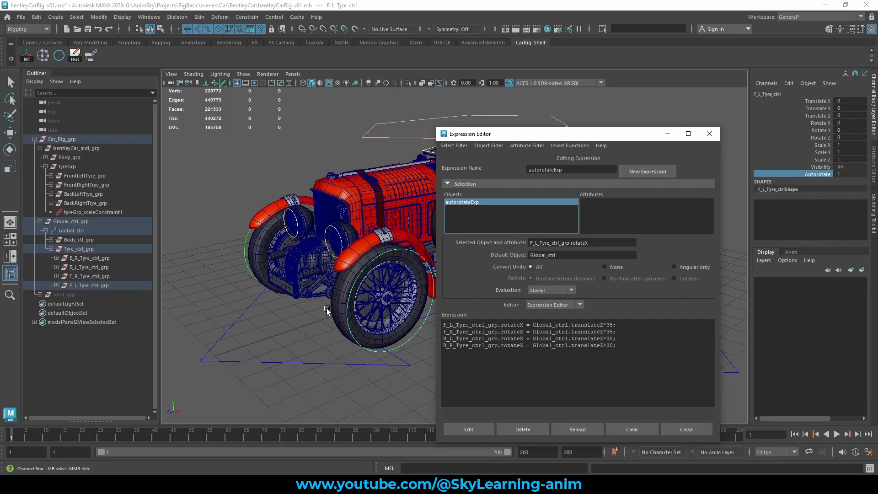
List the selection by object and attribute name and copy the full attribute name F_L_Tyre_ctrl.Autorotate.
click(454, 145)
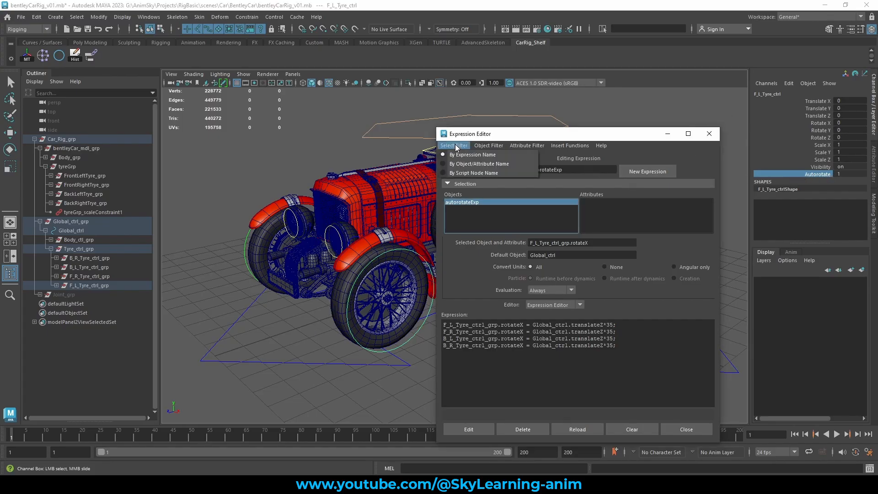
click(469, 164)
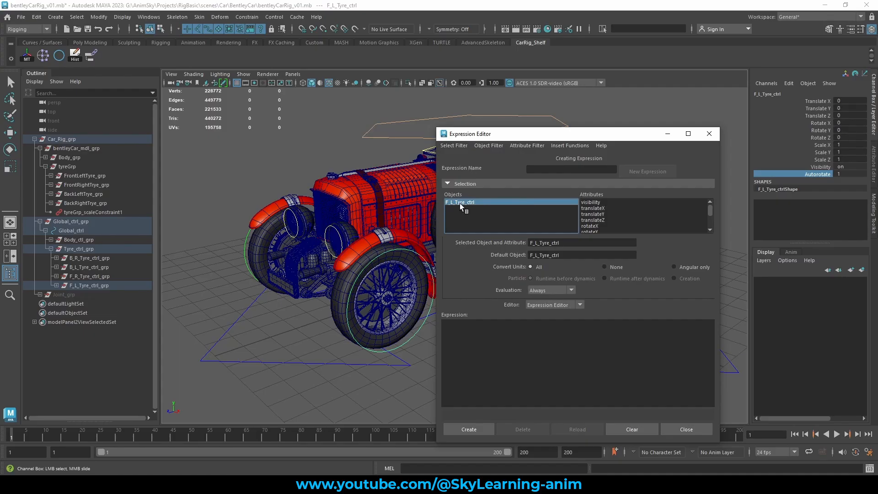
scroll(640, 221, down, 2)
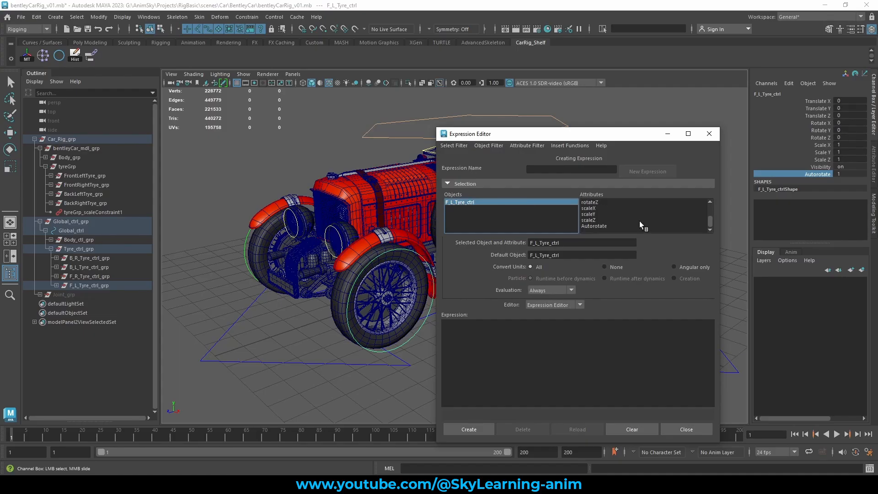
click(605, 225)
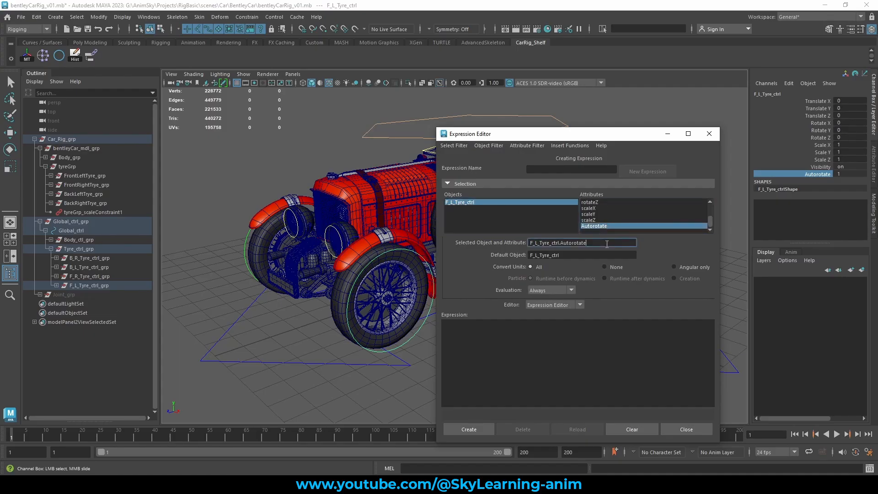
drag(591, 243, 526, 243)
key(ctrl+c)
Return to autorotateExp by expression name and multiply the F_L_Tyre_ctrl_grp.rotateX line by F_L_Tyre_ctrl.Autorotate.
click(455, 145)
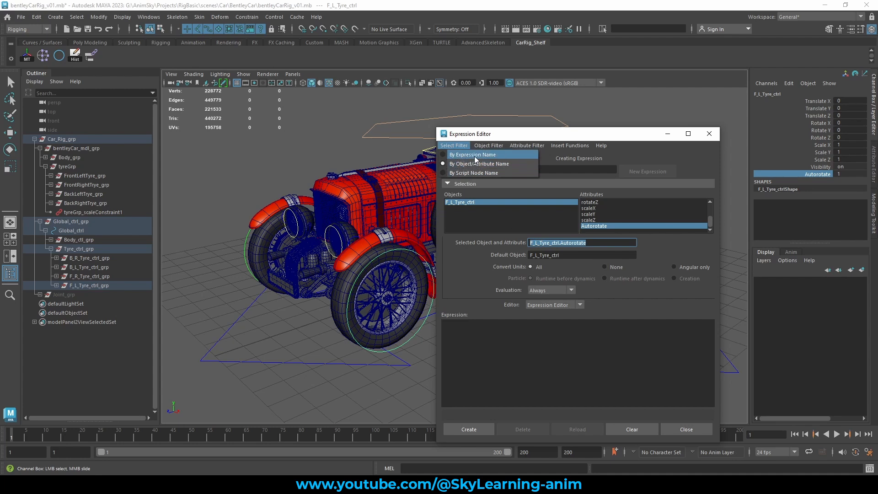
click(474, 156)
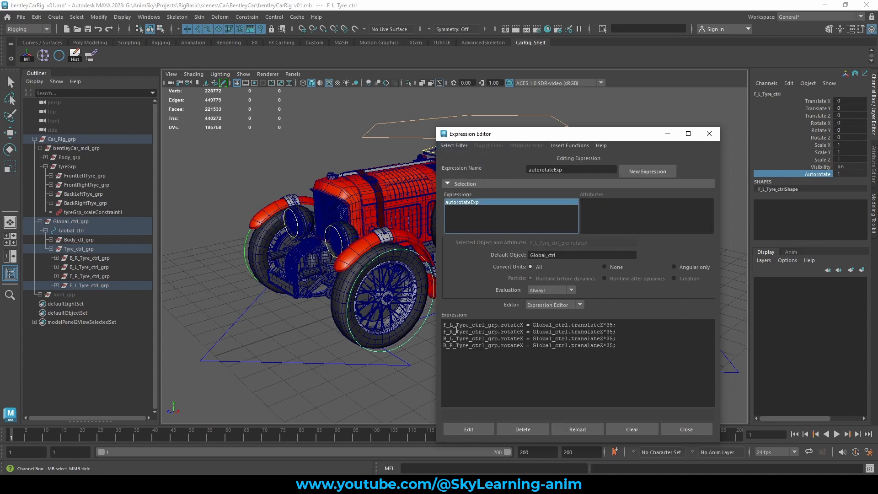
drag(452, 326, 470, 326)
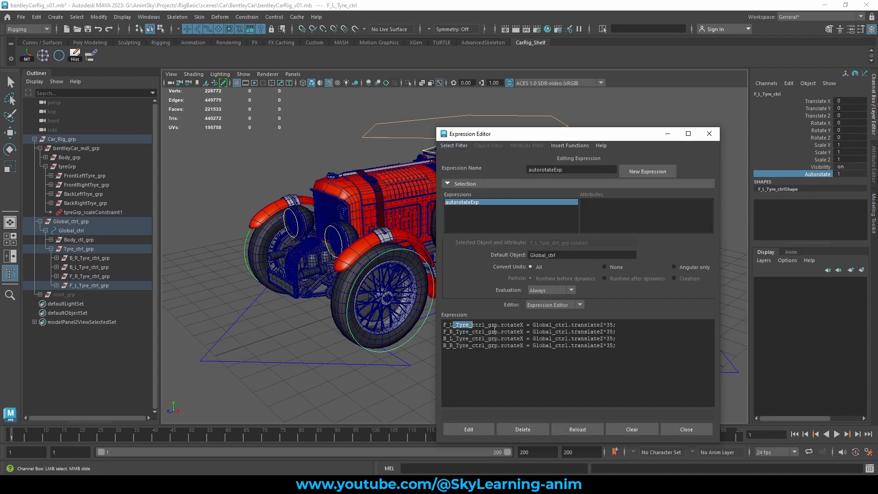
click(615, 325)
text(*)
key(ctrl+v)
Multiply the F_R_Tyre_ctrl_grp.rotateX line by F_R_Tyre_ctrl.Autorotate, adapting the pasted front-left term.
double_click(610, 325)
click(614, 332)
key(ctrl+v)
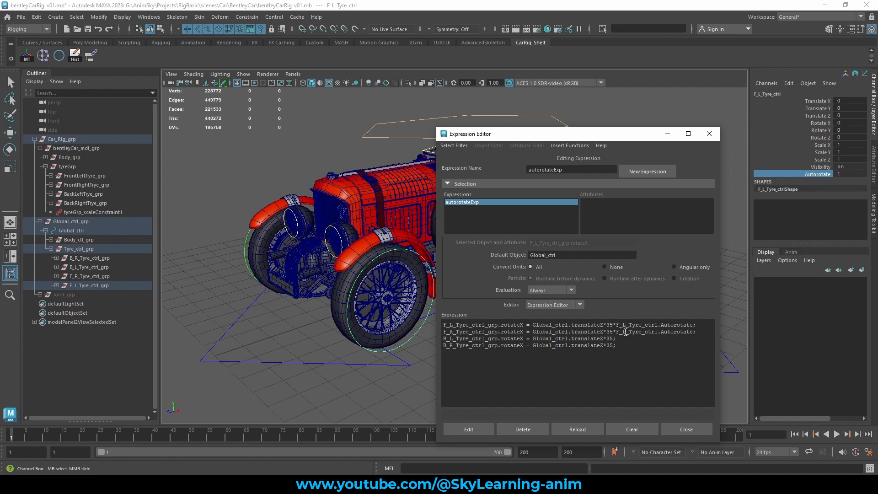
drag(626, 332, 623, 332)
drag(693, 332, 661, 333)
Multiply the B_L_Tyre_ctrl_grp.rotateX line by B_L_Tyre_ctrl.Autorotate.
click(618, 338)
text(*)
key(ctrl+v)
Copy the B_L_Tyre_ctrl.Autorotate term onto the end of the B_R_Tyre_ctrl_grp.rotateX line and review all four lines.
drag(693, 338, 618, 341)
key(ctrl+c)
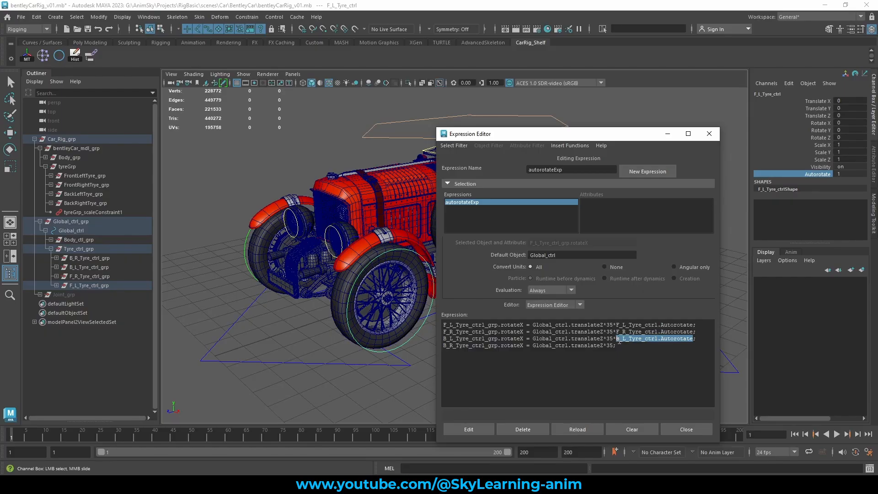
click(615, 346)
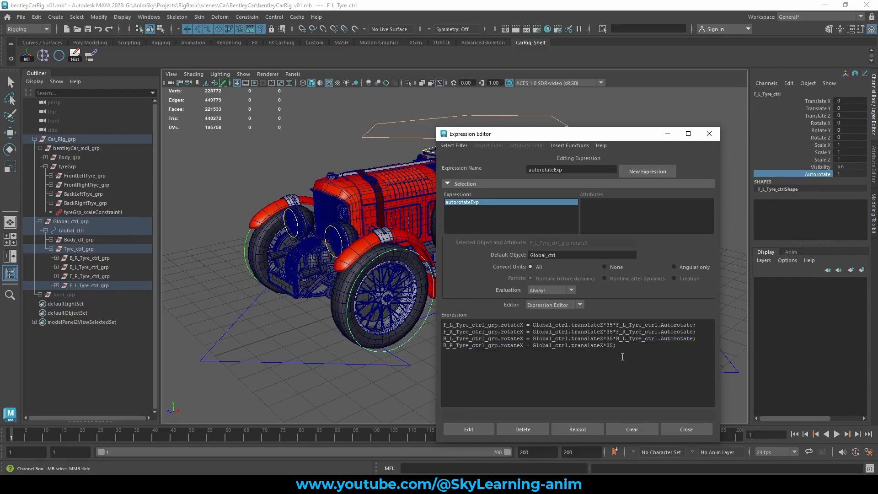
key(ctrl+v)
drag(704, 351, 425, 325)
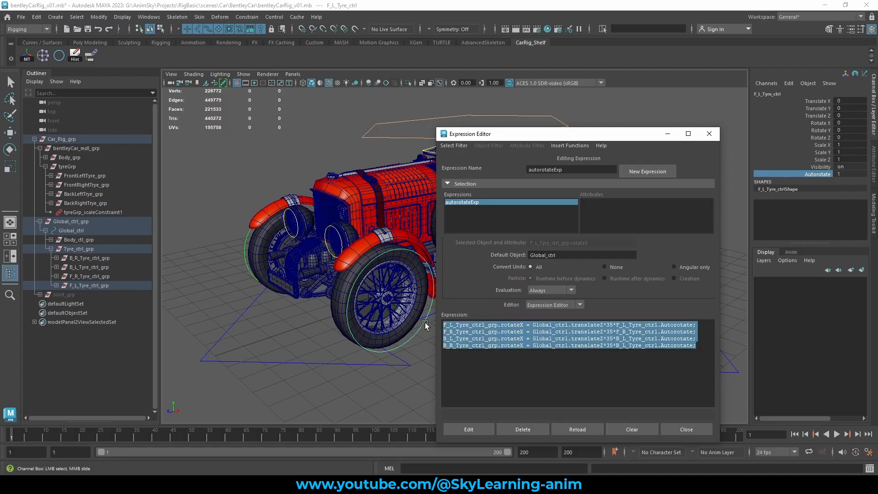
click(703, 328)
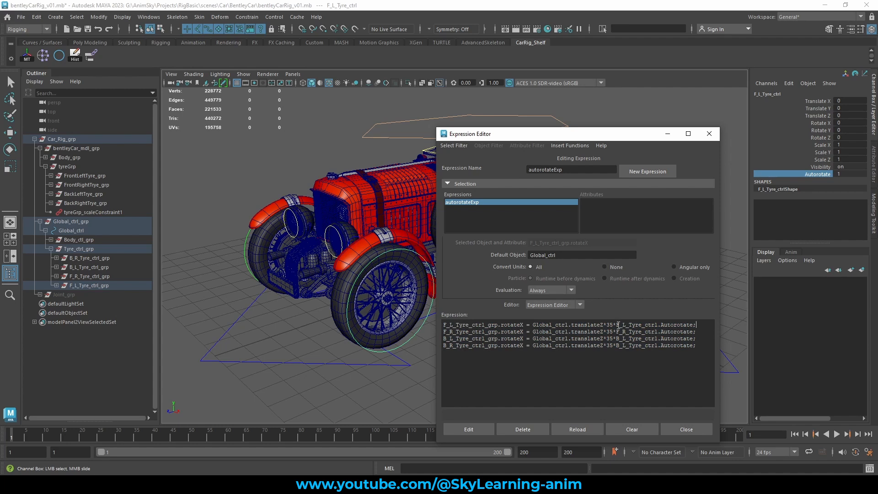
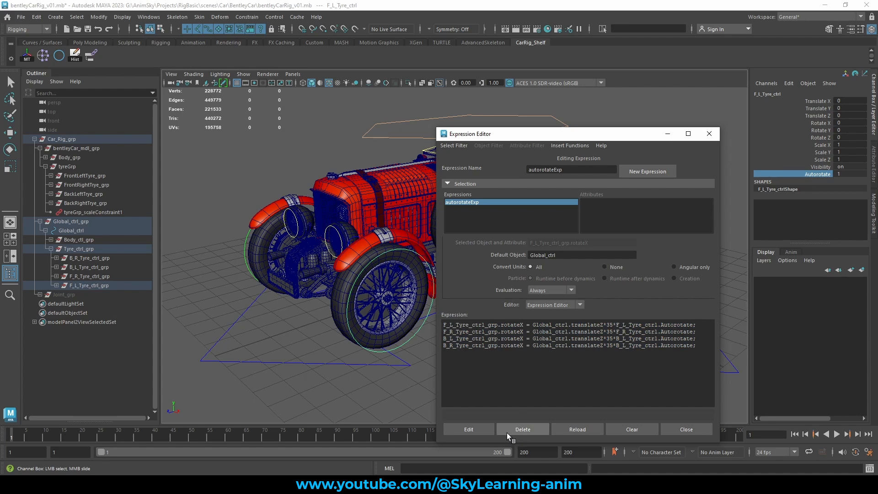
Apply the edited autorotateExp expression, close the Expression Editor and clear the selection.
click(473, 429)
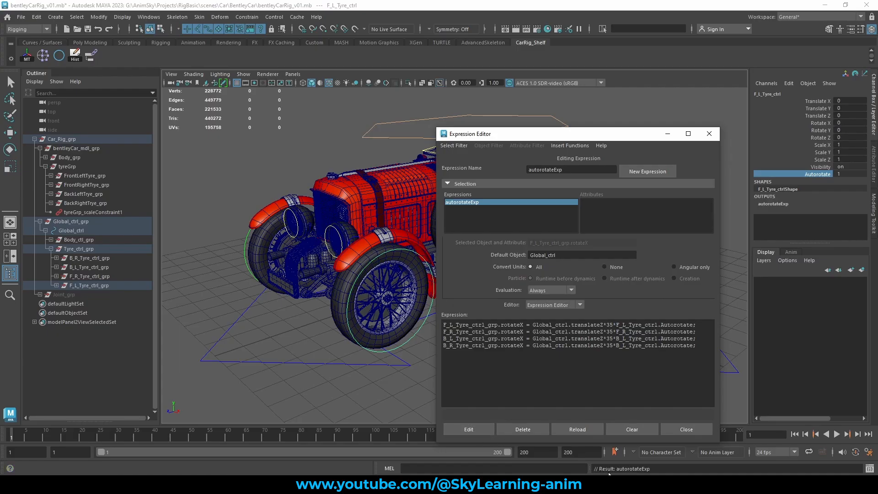
drag(595, 469, 633, 469)
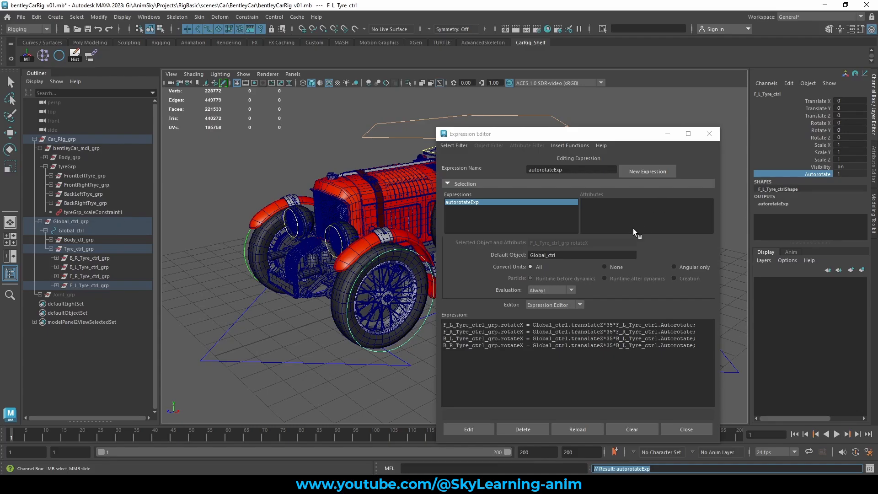
click(709, 133)
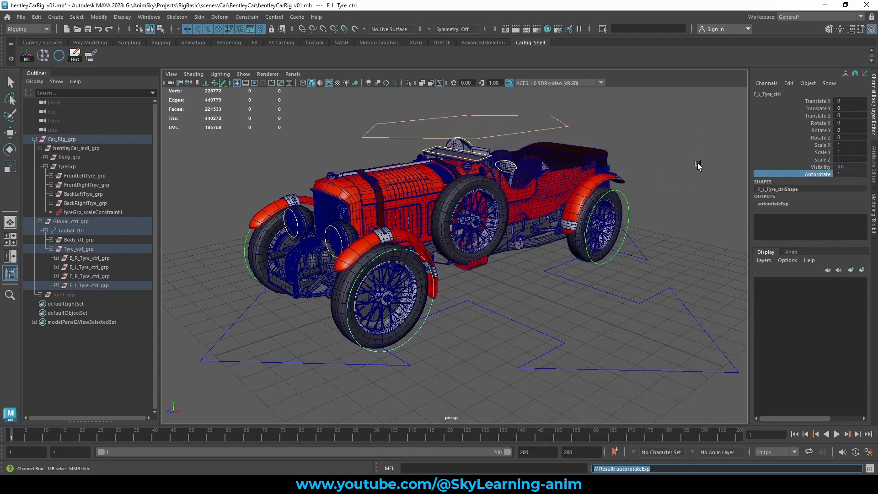
click(666, 188)
Test the wheel rotation by moving Global_ctrl forward along Z, then undo the move.
alt+drag(552, 275, 624, 267)
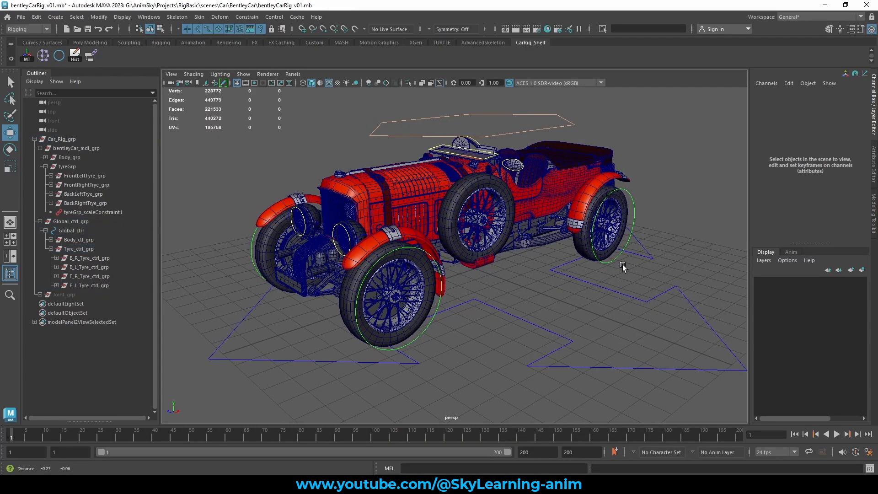
alt+middle_drag(609, 244, 735, 198)
alt+drag(465, 277, 458, 273)
alt+right_drag(490, 280, 558, 289)
click(562, 292)
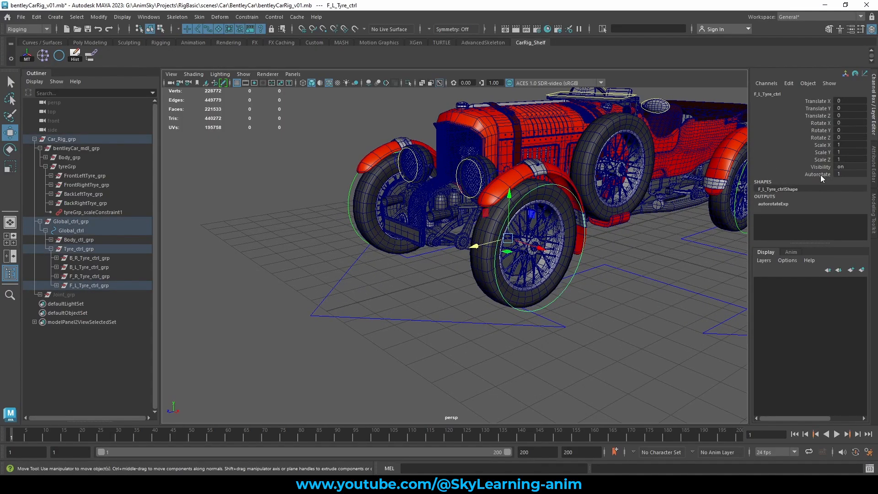
drag(396, 275, 369, 350)
drag(561, 246, 514, 265)
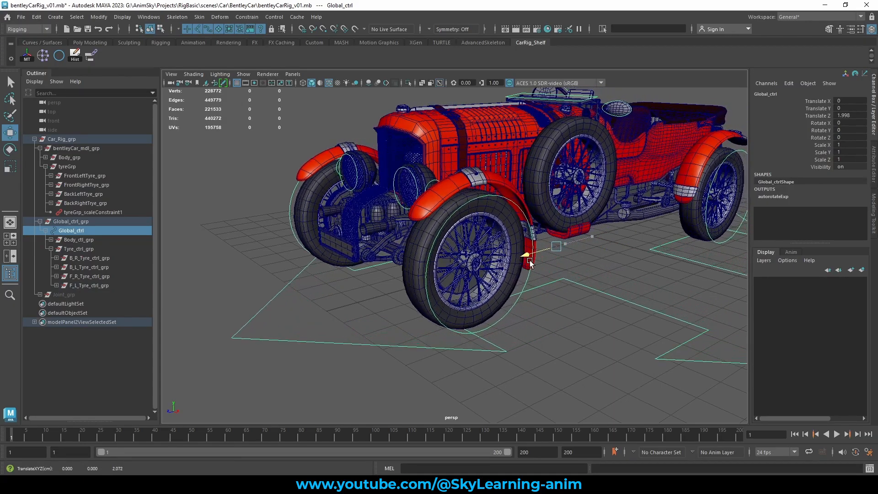
key(ctrl+z)
Set the Autorotate attribute of F_L_Tyre_ctrl to 0.
click(563, 293)
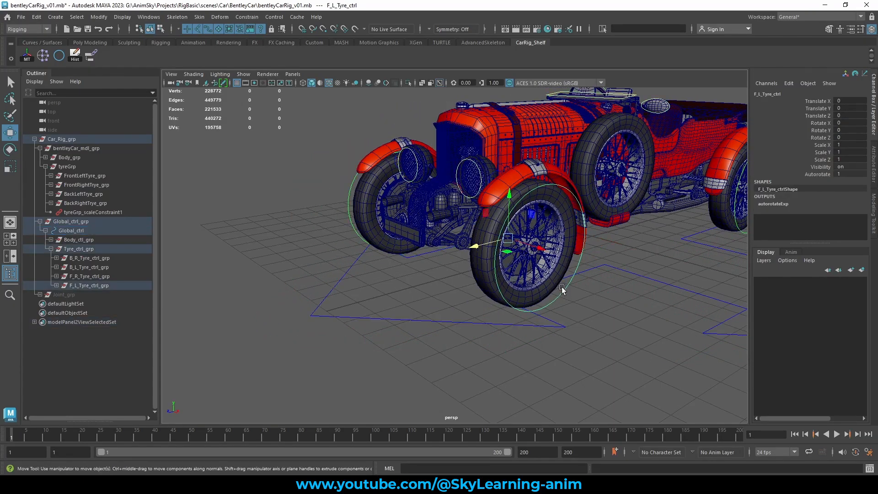
click(817, 175)
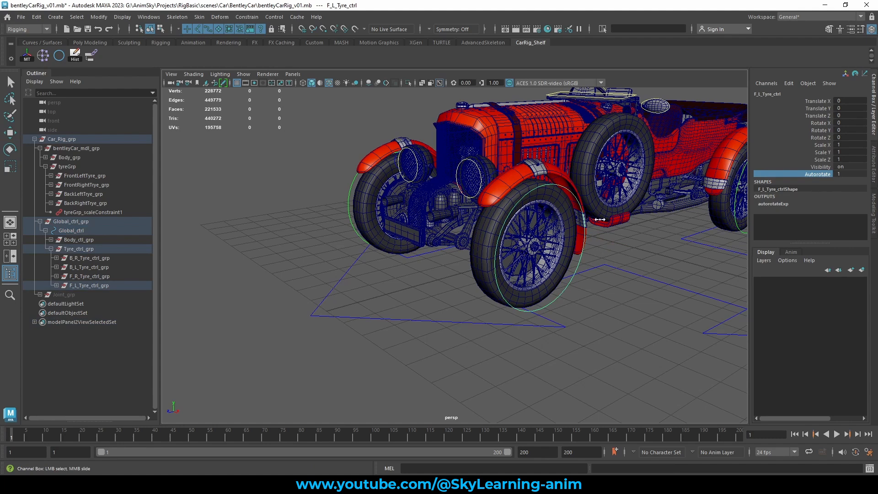
middle_drag(601, 220, 599, 219)
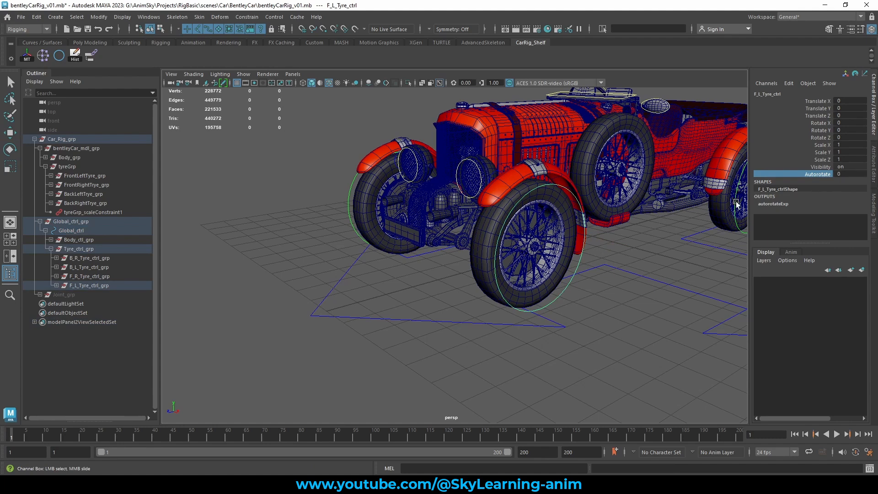
Move Global_ctrl forward about 2.95 units along Z to test the front-left wheel with Autorotate off, and undo the move.
click(428, 321)
key(w)
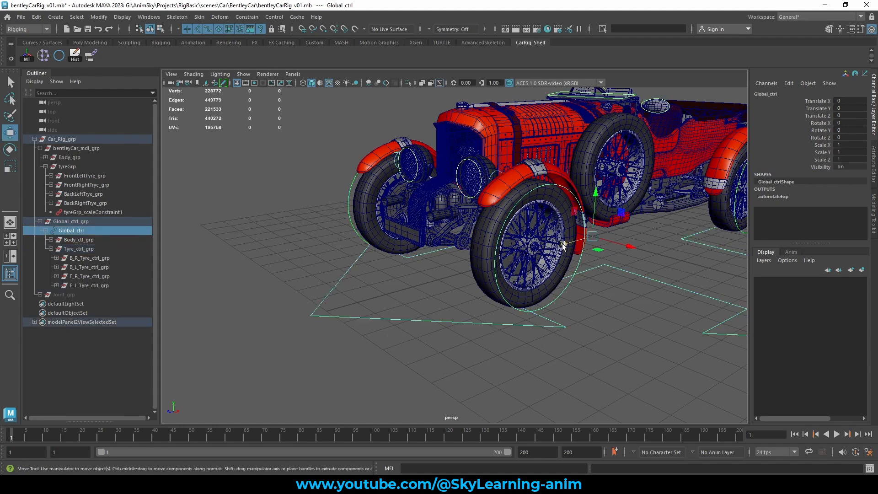
drag(563, 246, 494, 237)
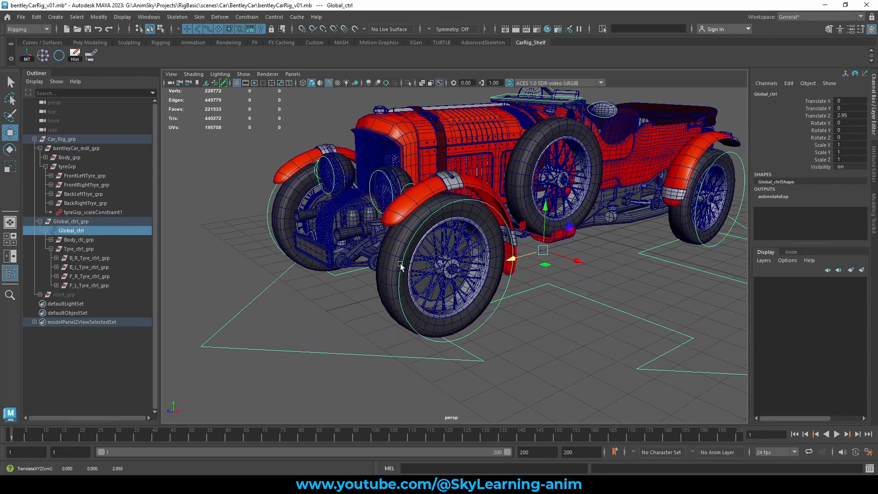
key(ctrl+z)
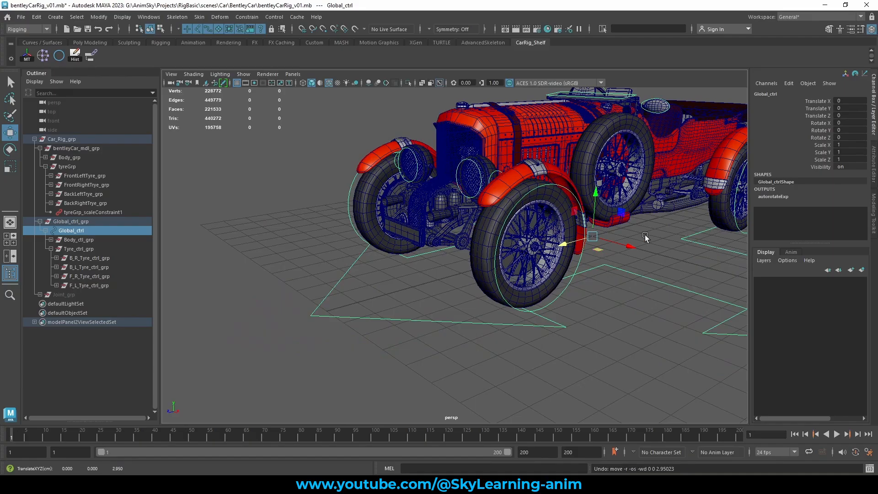
Set the Autorotate attribute to 0 on all four tyre controls at once.
alt+drag(645, 237, 700, 242)
click(703, 237)
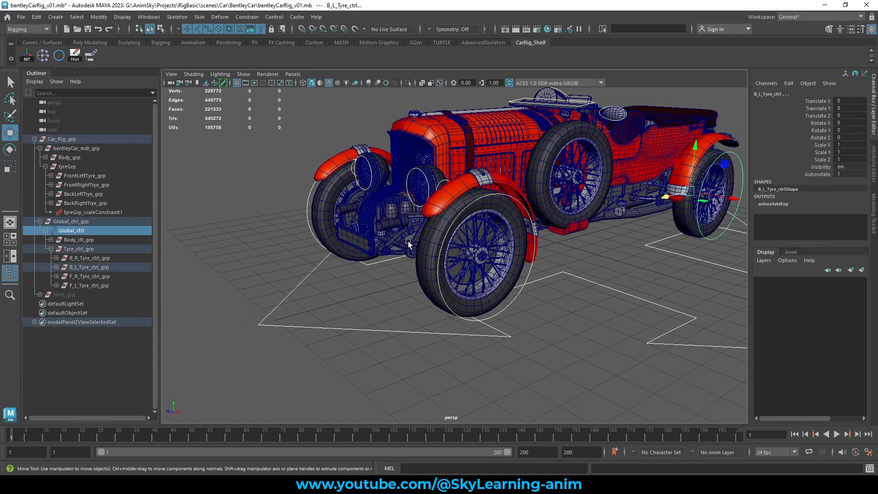
alt+drag(409, 243, 341, 256)
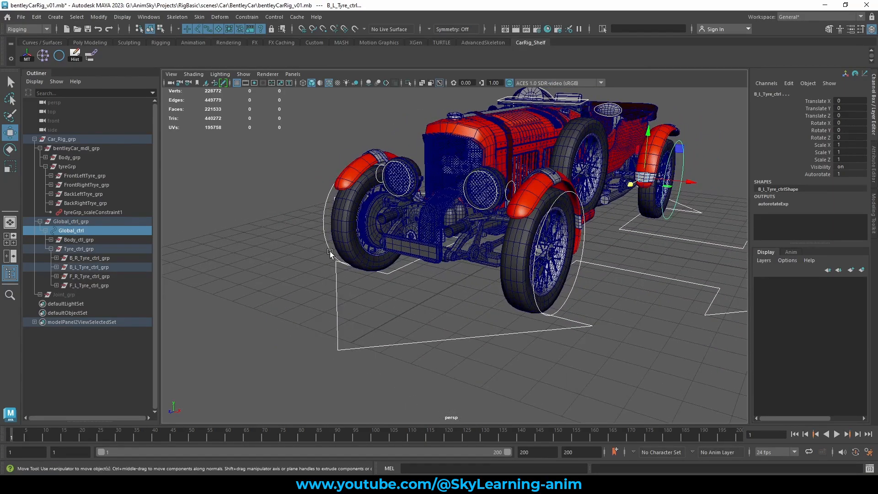
click(330, 253)
shift+click(574, 294)
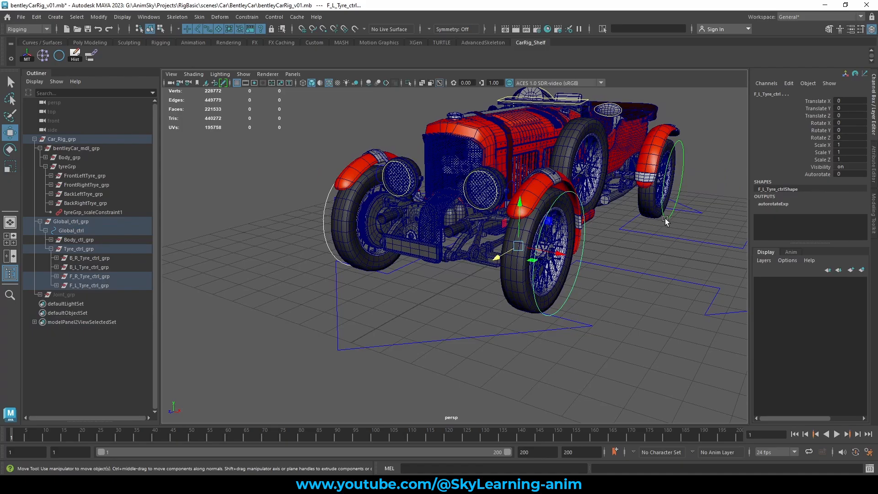
shift+click(666, 221)
alt+drag(666, 221, 245, 259)
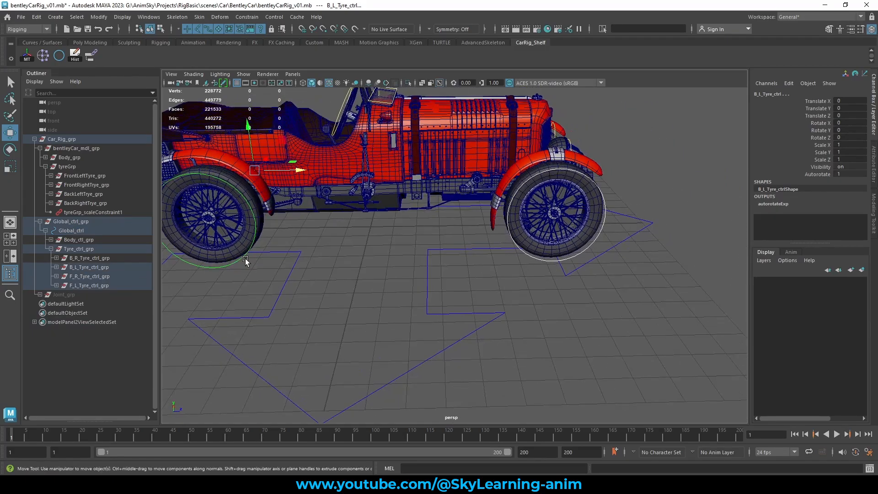
shift+click(245, 259)
click(844, 175)
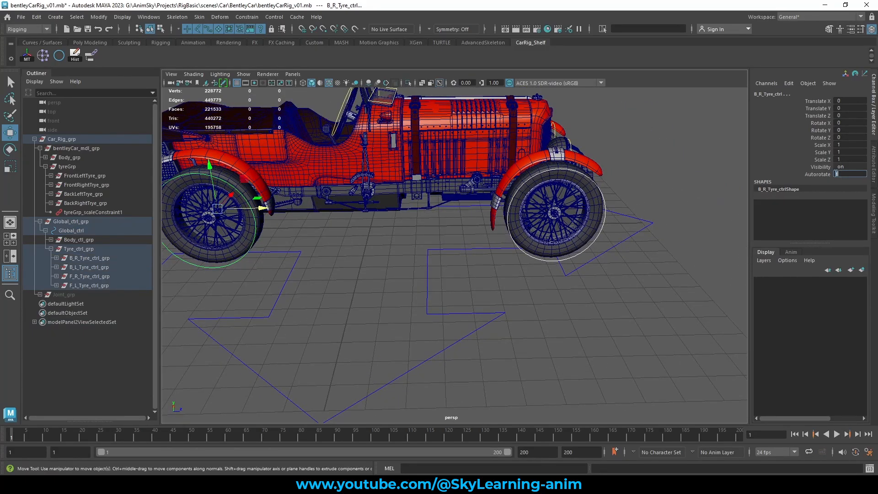
Test moving Global_ctrl along Z with Autorotate off on every wheel, and return it to its starting position.
alt+drag(502, 302, 611, 251)
drag(628, 221, 637, 270)
alt+drag(581, 271, 533, 240)
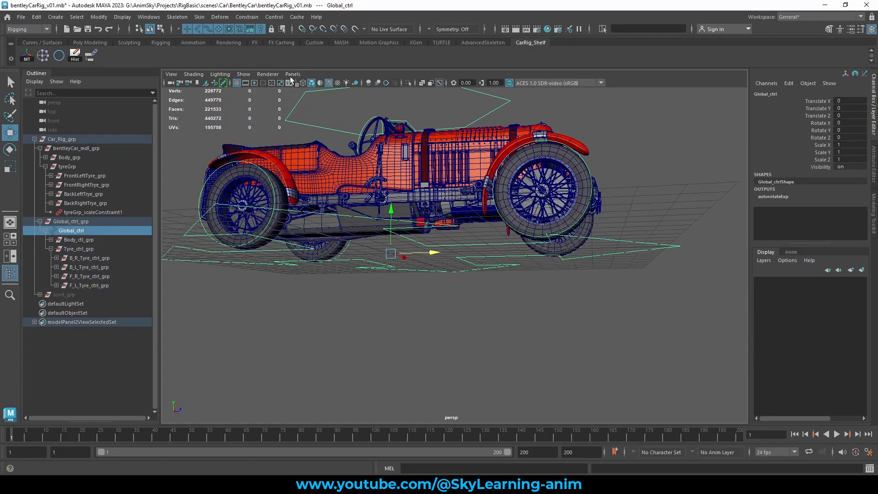
drag(443, 257, 410, 255)
alt+drag(539, 255, 361, 259)
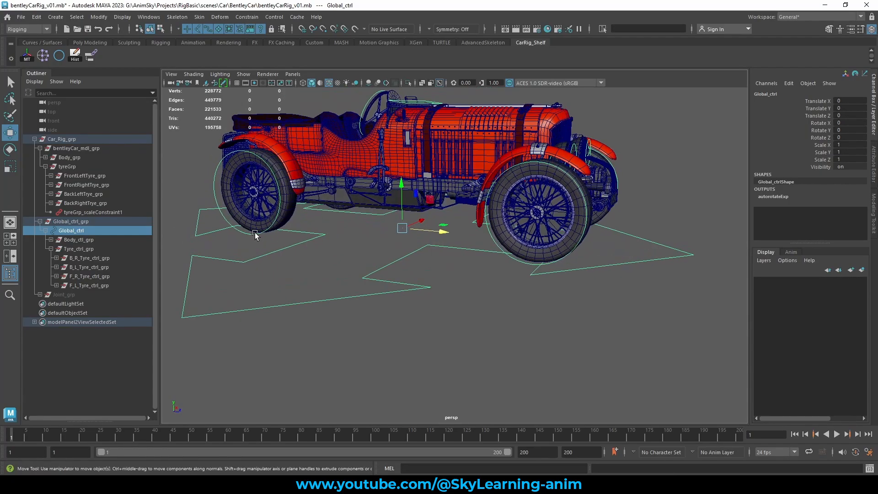
Set the Autorotate attribute back to 1 on all four tyre controls together.
click(255, 237)
click(555, 264)
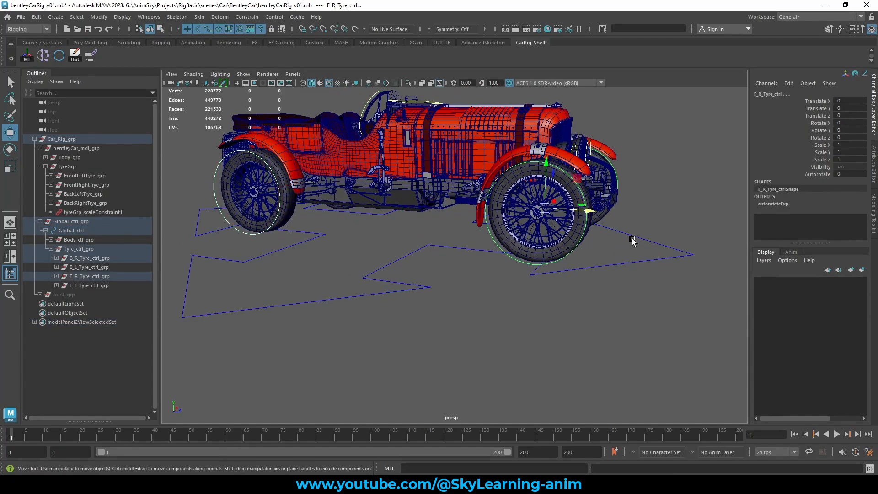
alt+drag(634, 241, 636, 222)
click(659, 200)
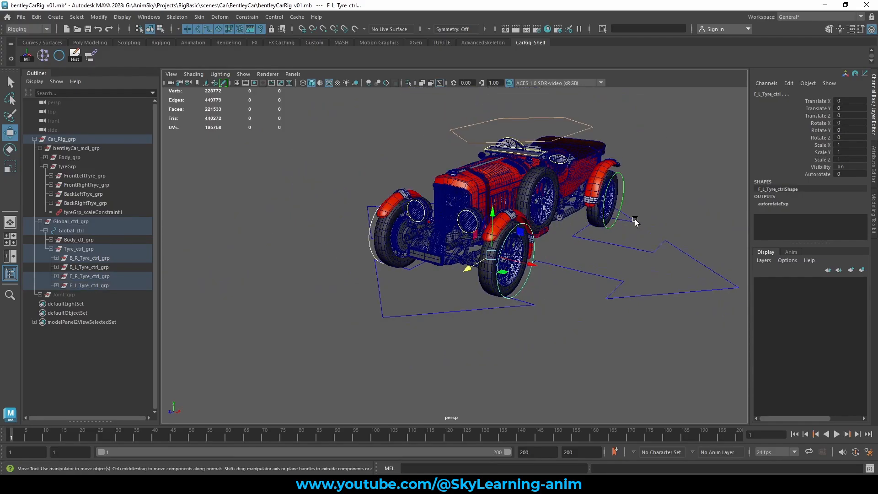
click(624, 180)
double_click(851, 175)
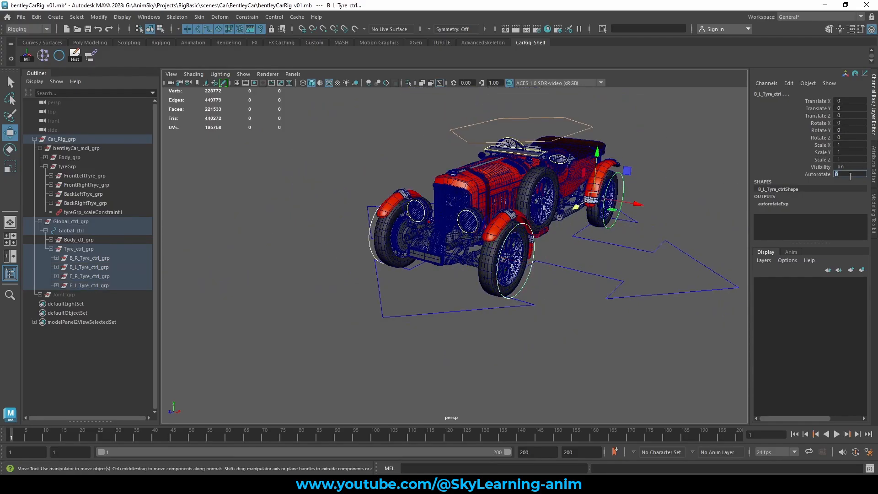
text(1)
Clear the selection and turn off the wireframe display over the shaded car model.
alt+drag(480, 295, 457, 295)
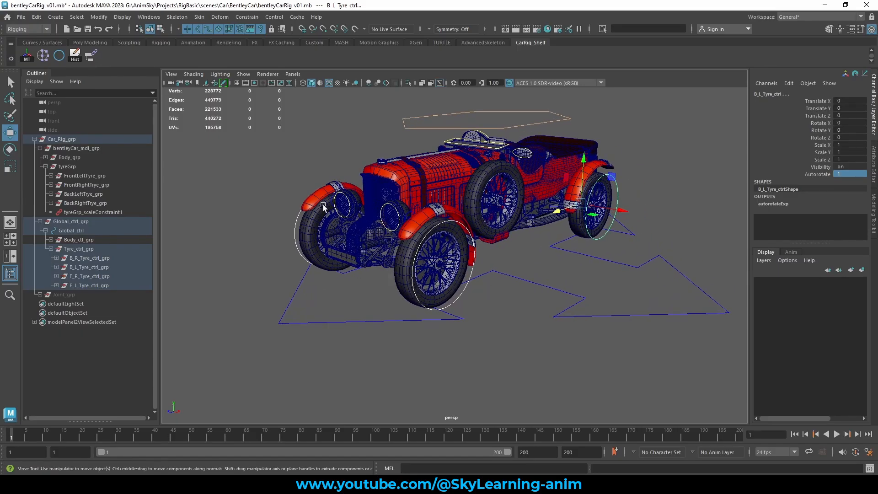
click(293, 185)
click(329, 83)
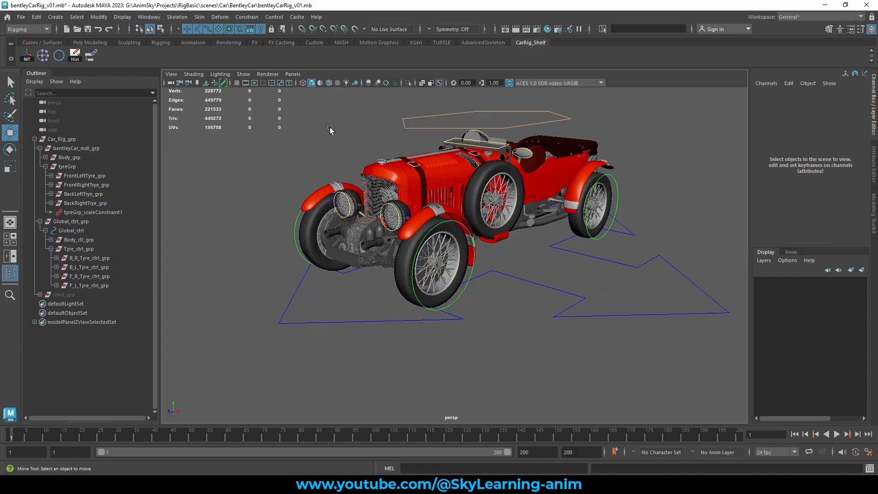
Test-rotate Steering_ctrl and F_L_Tyre_ctrl, turning the tyre control about -9.5 degrees in Y, and undo both rotations.
mouse_move(458, 256)
alt+mouse_down()
mouse_move(497, 231)
mouse_move(549, 220)
mouse_move(494, 246)
mouse_move(498, 231)
alt+mouse_up()
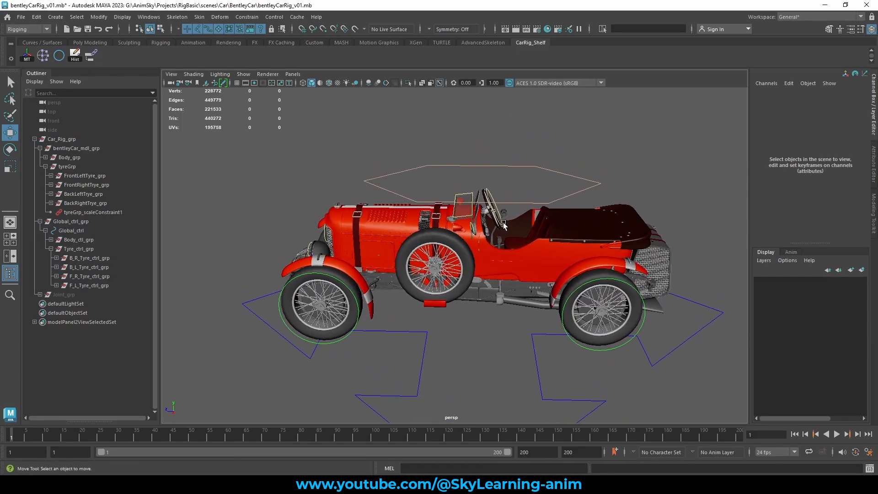
click(500, 220)
key(e)
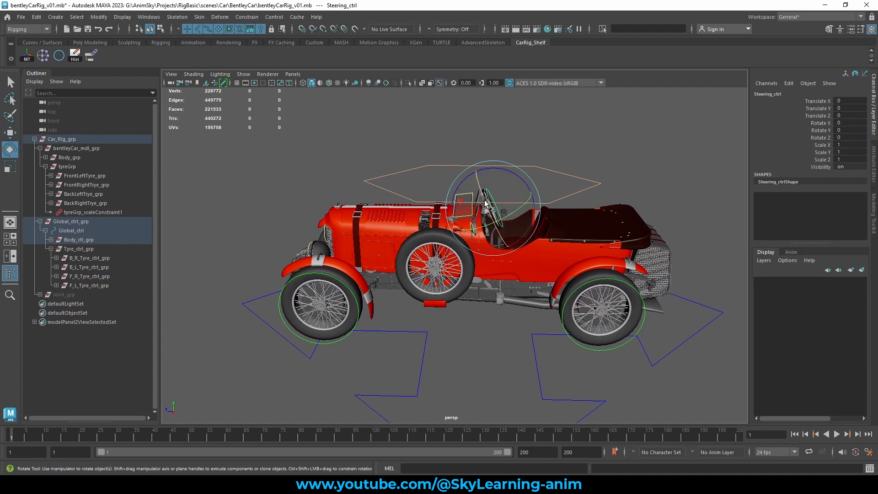
drag(481, 190, 422, 306)
key(ctrl+z)
click(429, 340)
key(ctrl+z)
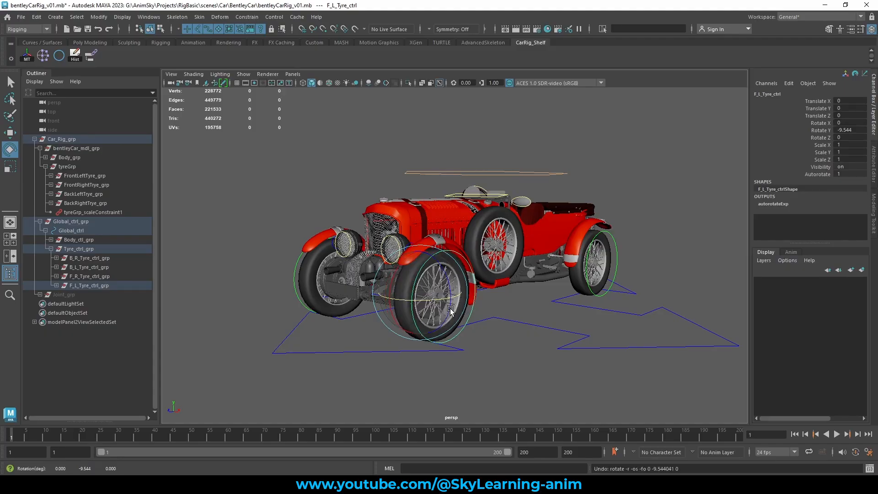
Examine the four tyre control groups and the B_R_Tyre_ctrl nested under B_R_Tyre_ctrl_grp, comparing them with F_L_Tyre_ctrl's channels.
drag(103, 259, 94, 282)
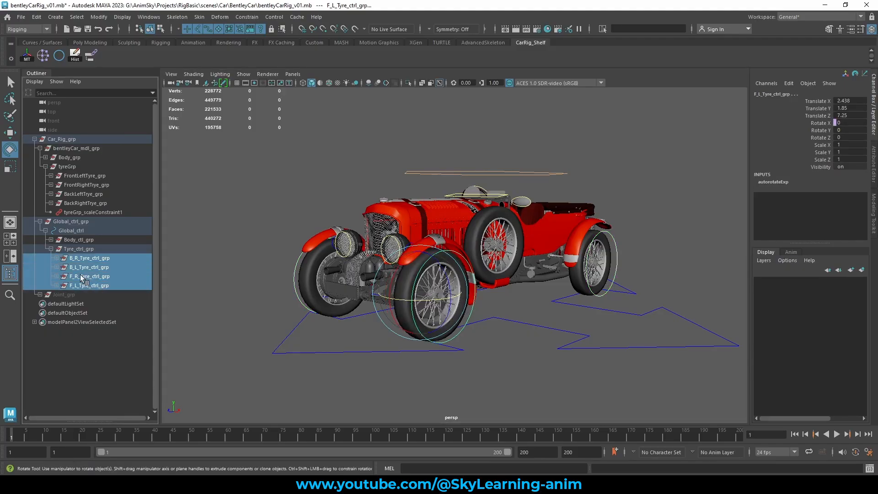
click(56, 258)
click(90, 267)
click(99, 259)
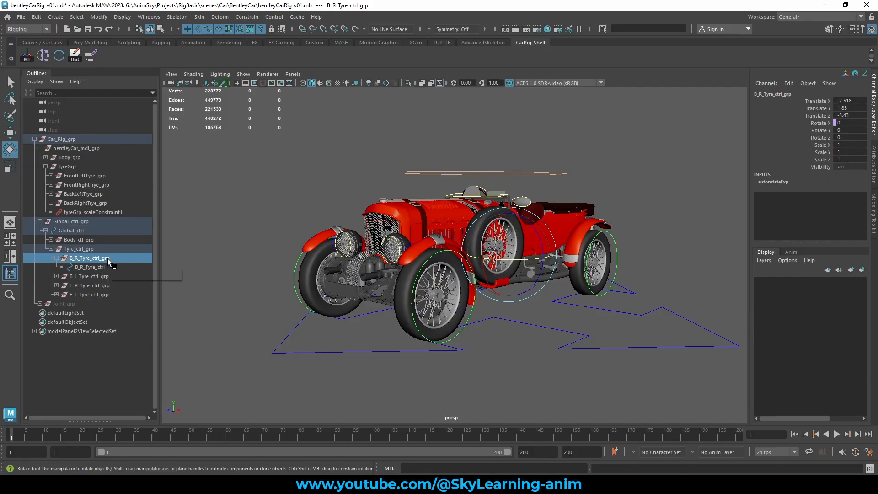
alt+middle_drag(594, 296, 607, 292)
alt+drag(607, 292, 548, 314)
click(544, 306)
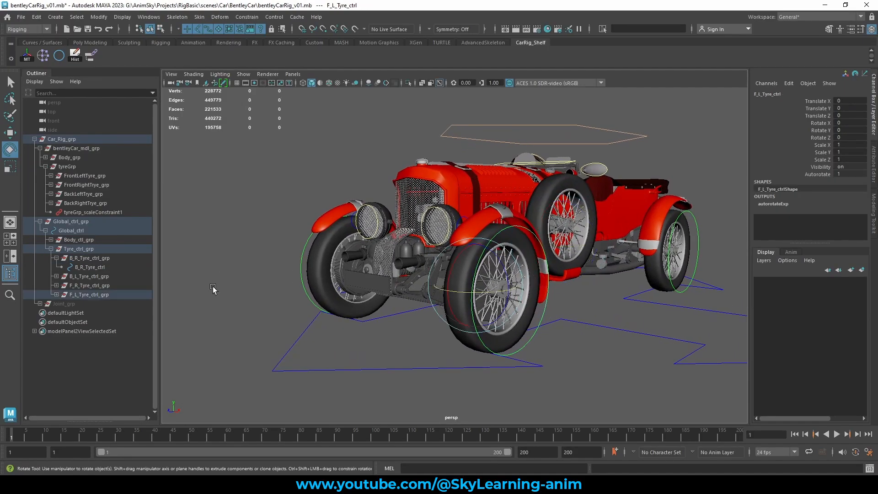
click(107, 259)
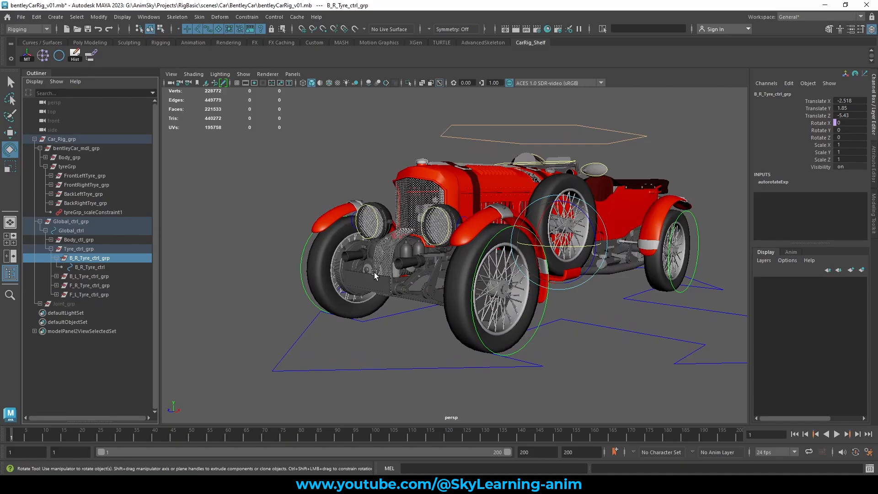
scroll(488, 269, down, 2)
alt+drag(489, 270, 478, 280)
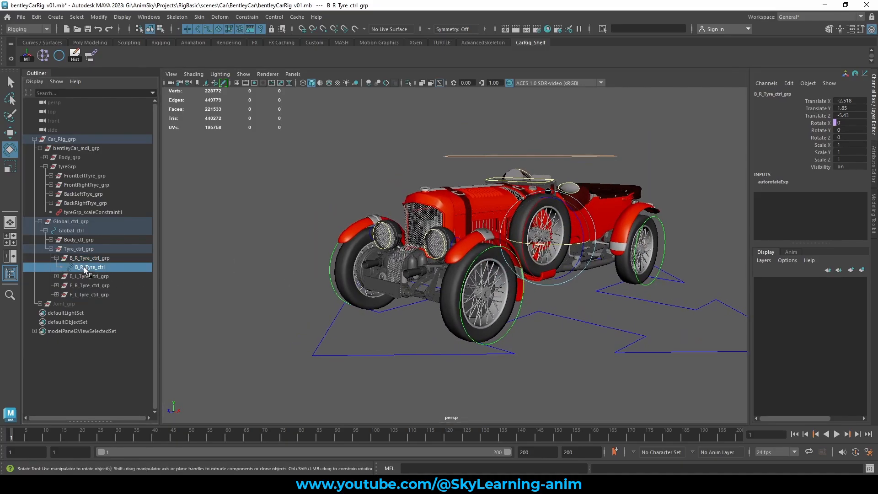
click(84, 267)
click(56, 258)
Reorder the groups inside Tyre_ctrl_grp as F_L, F_R, B_L and B_R.
click(84, 258)
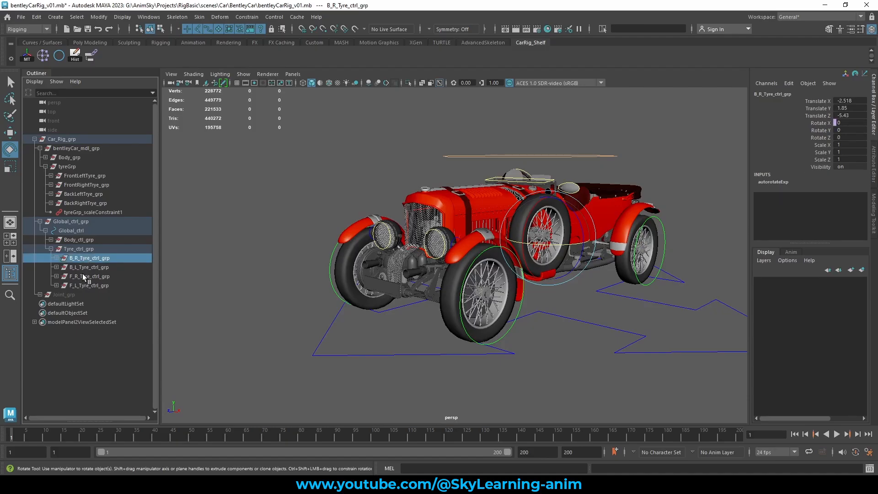
click(86, 277)
click(84, 285)
drag(84, 284, 99, 273)
click(81, 285)
click(85, 281)
Test-rotate F_L_Tyre_ctrl_grp about -6.87 degrees in Y, undo the rotation and reveal the control inside the group.
click(97, 259)
alt+drag(525, 300, 485, 315)
key(ctrl+z)
click(56, 259)
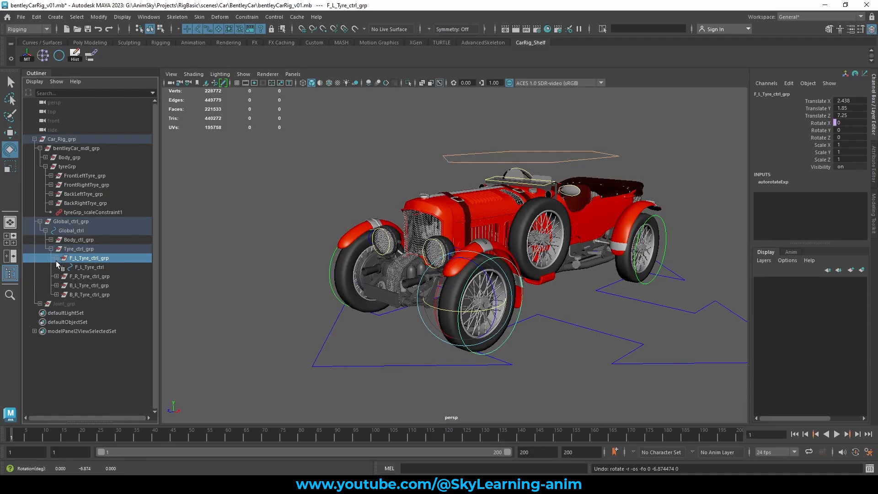
Move Global_ctrl forward about 1.4 units along Z to make the wheels rotate.
click(408, 365)
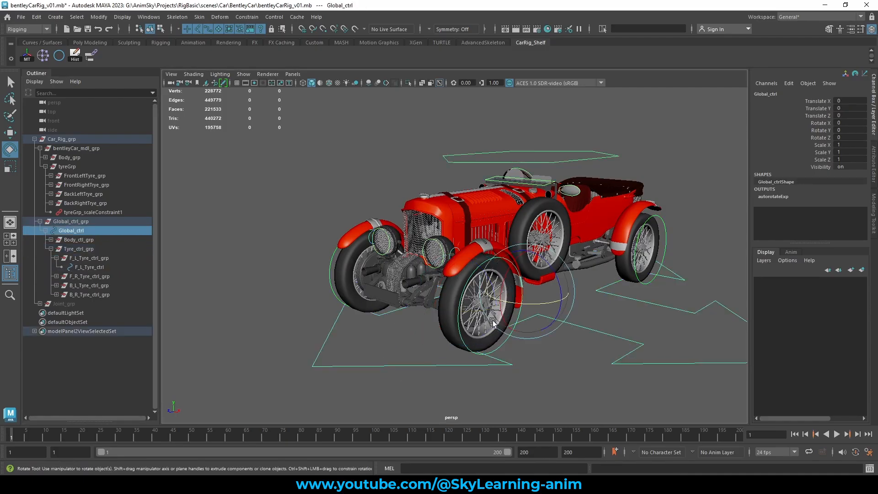
key(w)
drag(510, 309, 490, 316)
Test-rotate F_L_Tyre_ctrl_grp about -6.82 degrees in Y with the wheel already rolled forward, and undo the rotation.
click(87, 258)
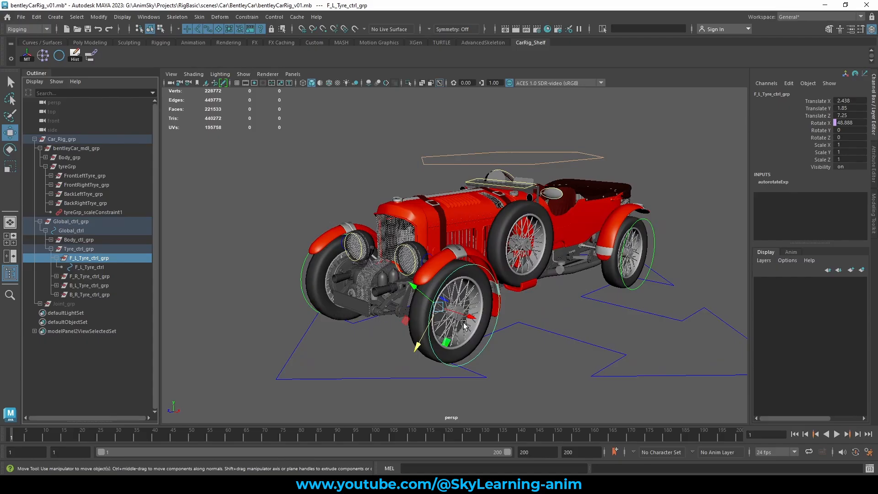
key(e)
mouse_move(443, 328)
mouse_down()
mouse_move(453, 337)
mouse_move(443, 341)
mouse_up()
key(ctrl+z)
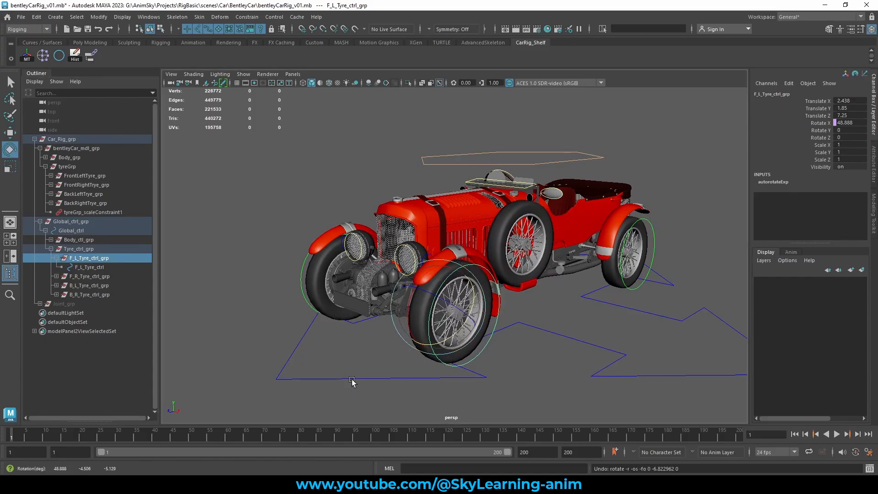
Reset Global_ctrl's Translate Z to 0 and switch to the Move tool.
click(351, 379)
double_click(850, 115)
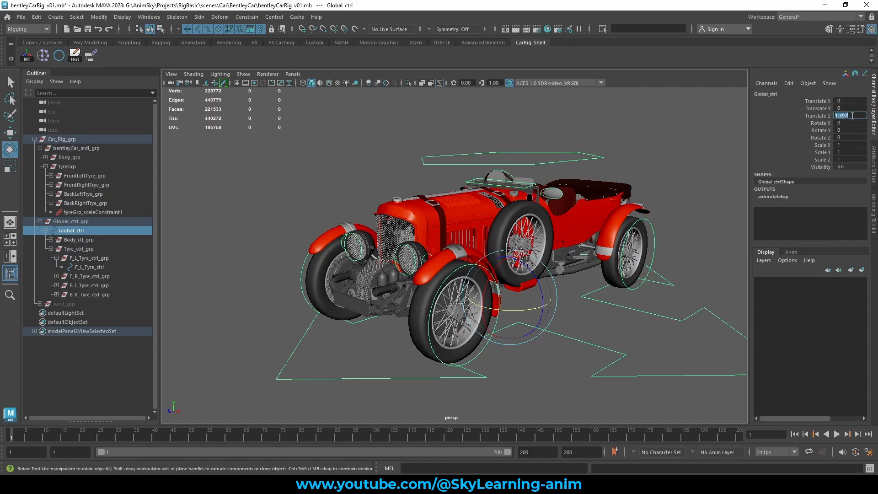
text(0)
key(Return)
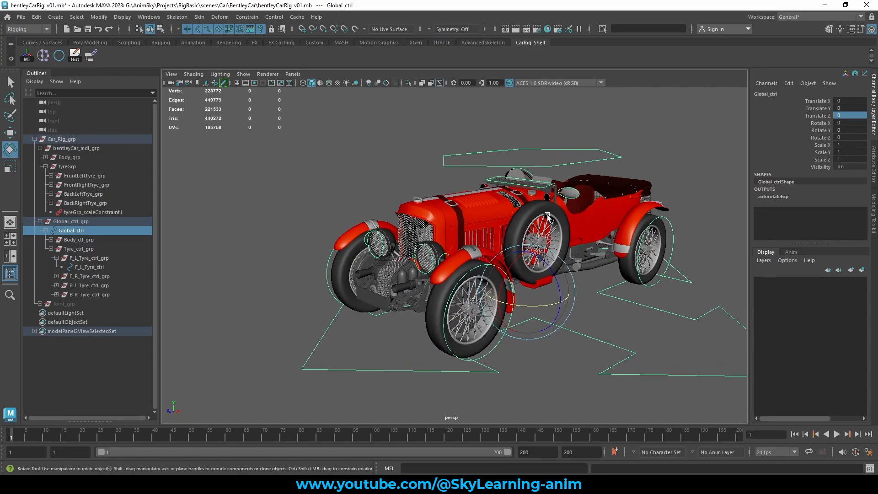
key(w)
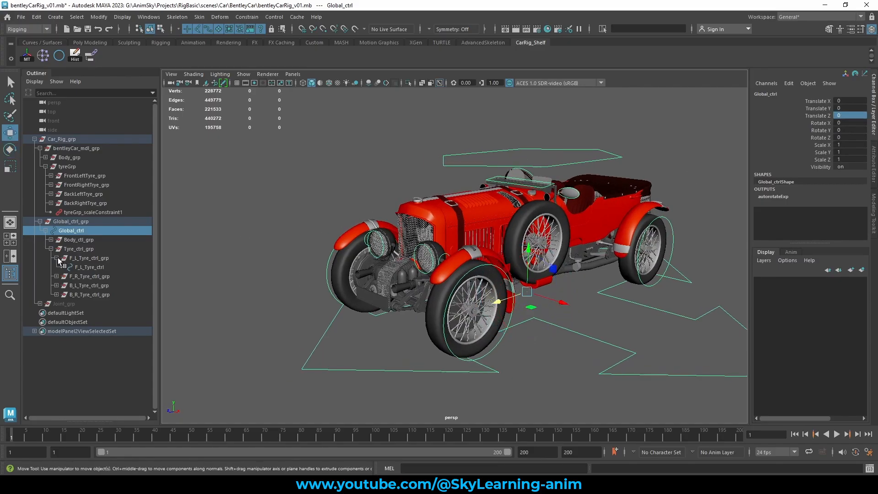
Clear the selection and create four empty groups in the scene.
click(85, 259)
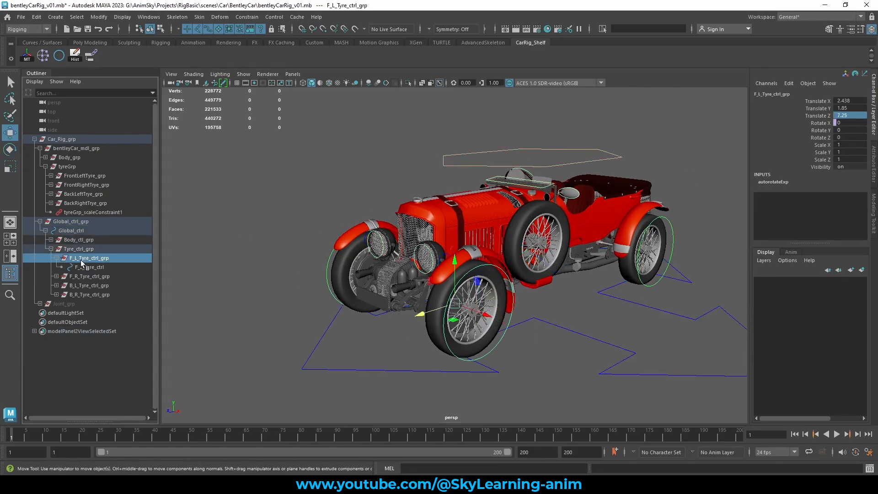
click(262, 244)
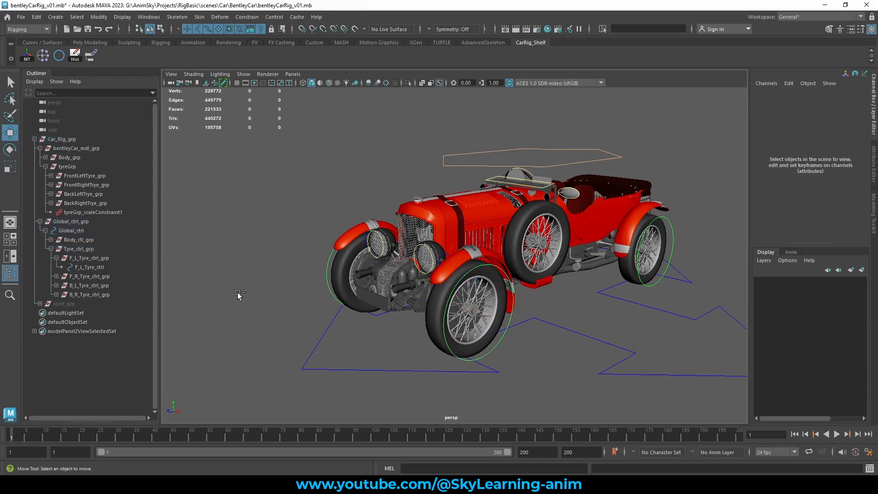
key(ctrl+g)
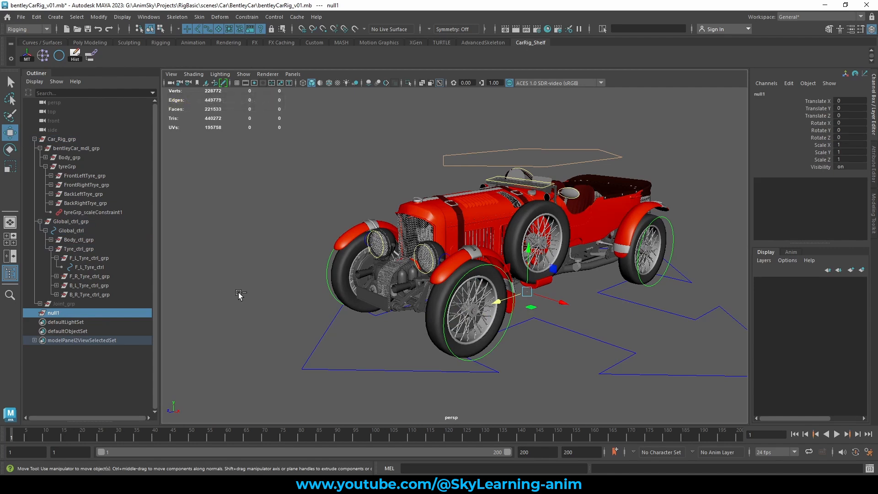
key(ctrl+g)
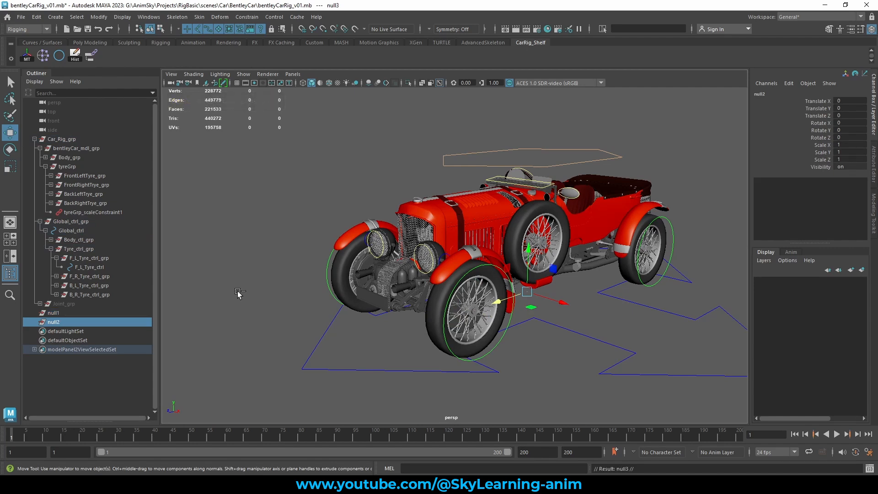
key(ctrl+g)
key(ctrl+g)
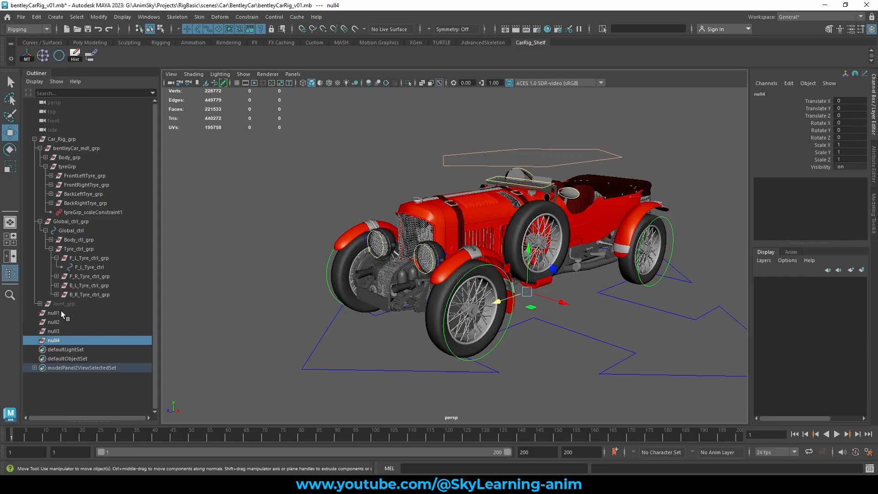
Rename the null1 group as F_L_Tyre_ctrl_Offsetgrp, based on the name of F_L_Tyre_ctrl_grp.
click(111, 259)
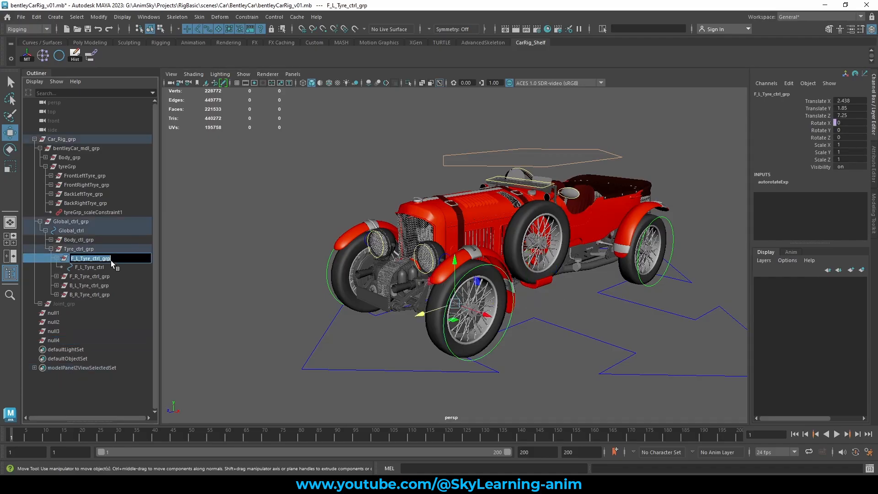
middle_drag(111, 260, 59, 311)
click(60, 312)
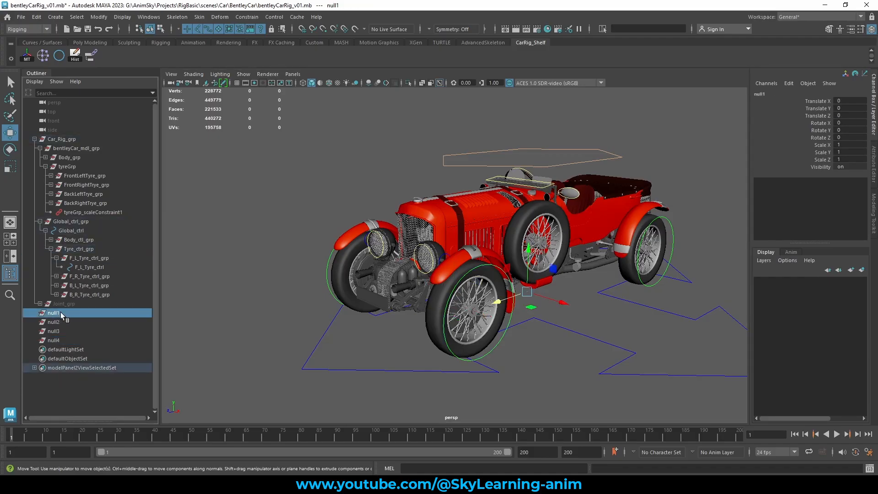
double_click(59, 312)
text(F_L_Tyre_ctrl_grp)
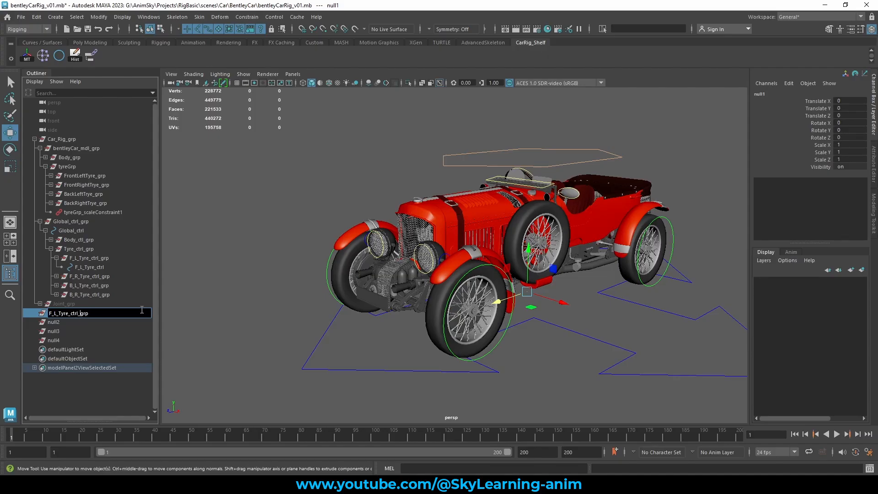
text(Offset)
key(Return)
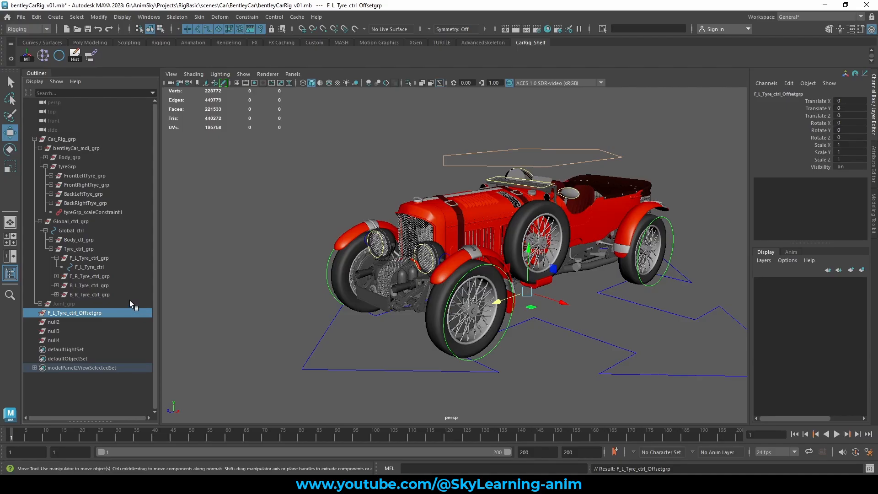
Match F_L_Tyre_ctrl_Offsetgrp's translation to F_L_Tyre_ctrl_grp and parent F_L_Tyre_ctrl_grp under the offset group.
ctrl+click(95, 259)
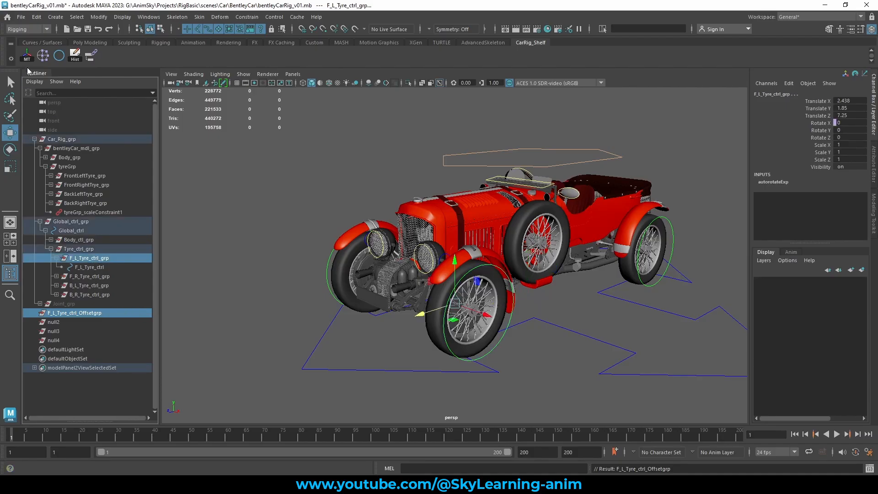
click(62, 315)
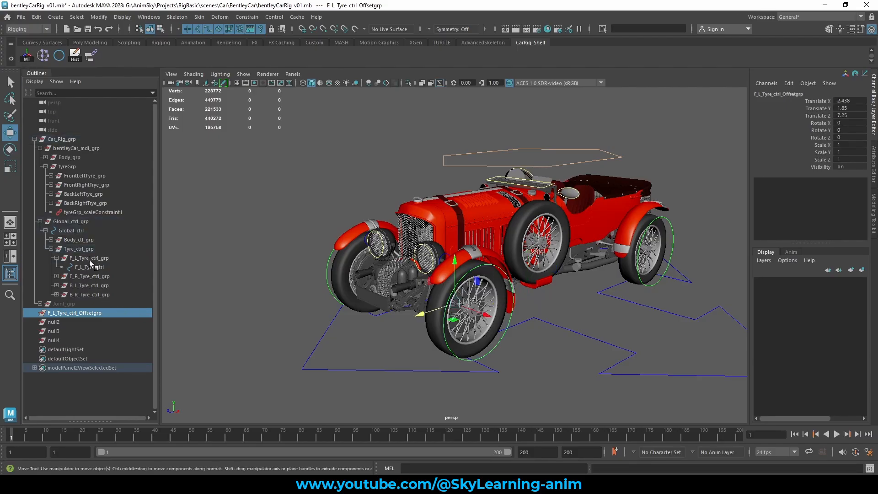
click(75, 260)
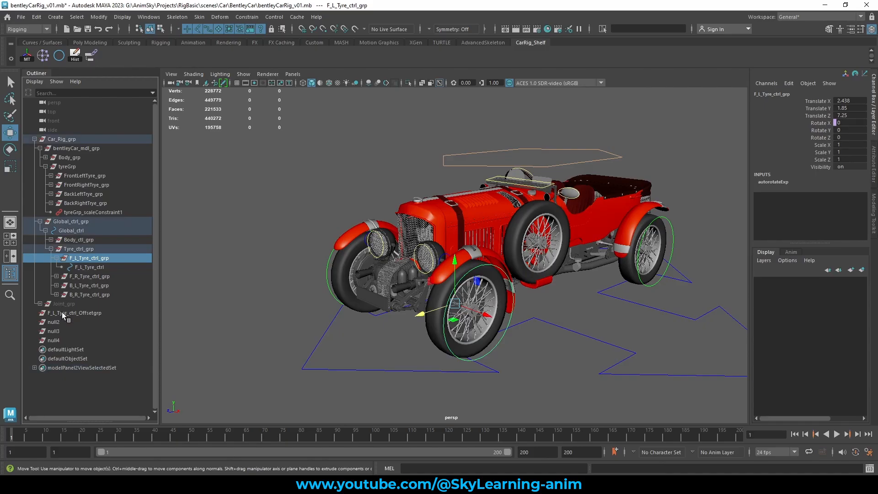
middle_drag(62, 312, 62, 312)
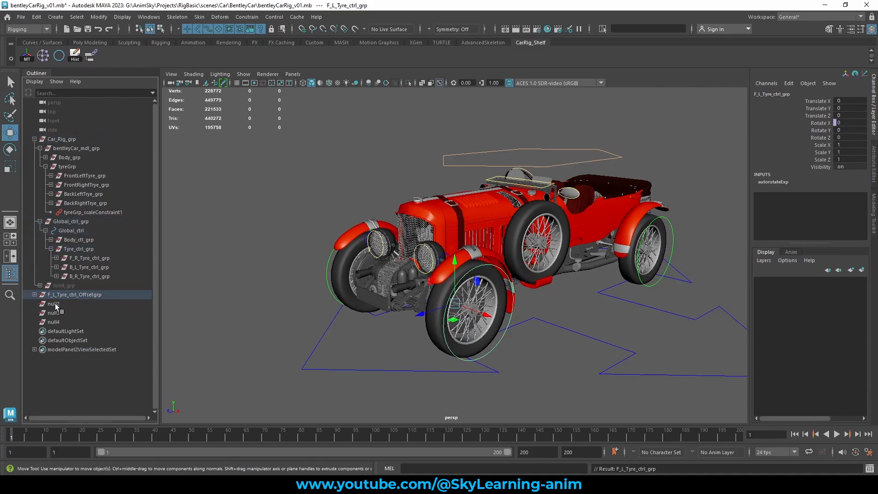
Rename the null2 group as F_R_Tyre_ctrl_offsetgrp, based on the name of F_R_Tyre_ctrl_grp.
double_click(98, 258)
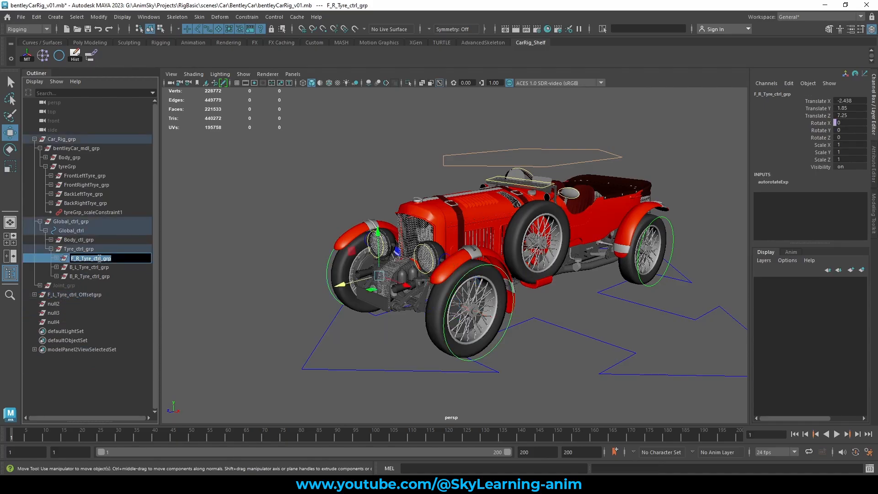
key(ctrl+c)
click(64, 302)
double_click(64, 304)
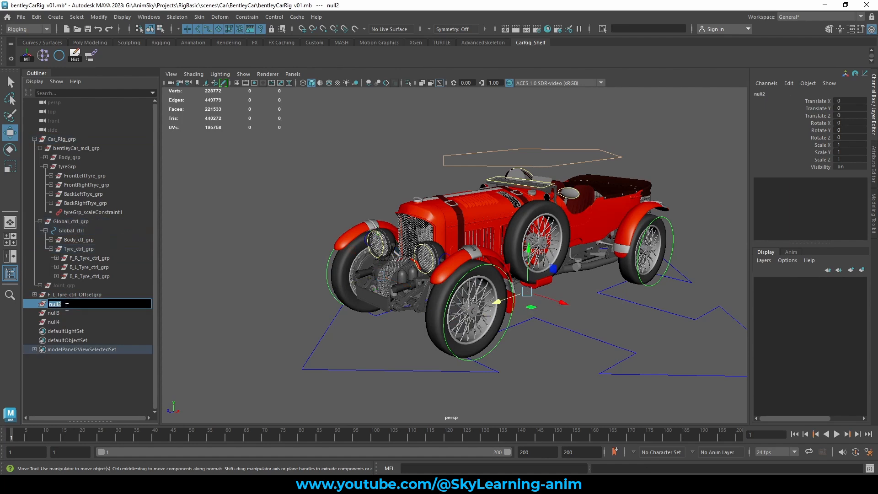
key(ctrl+v)
key(Return)
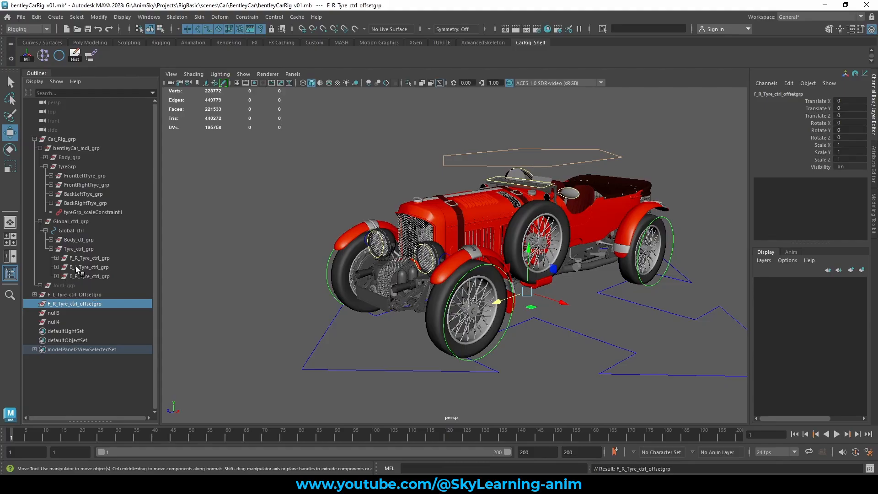
Match F_R_Tyre_ctrl_offsetgrp's translation to F_R_Tyre_ctrl_grp and parent F_R_Tyre_ctrl_grp under the offset group.
ctrl+click(89, 258)
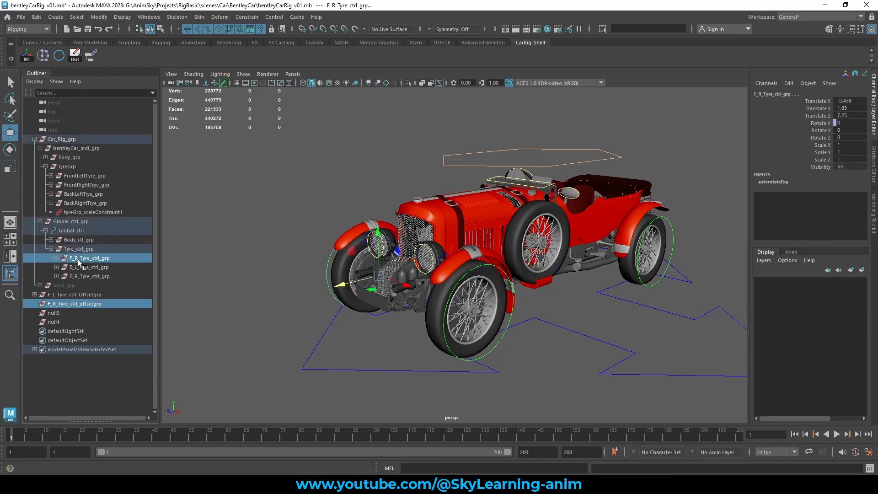
middle_drag(78, 260, 72, 304)
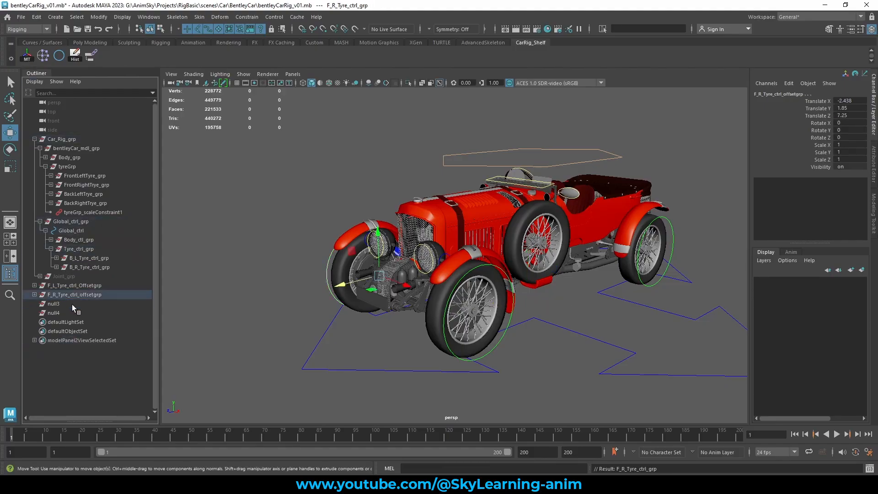
Rename the null3 group as B_L_Tyre_ctrl_Offsetgrp, based on the name of B_L_Tyre_ctrl_grp.
click(62, 304)
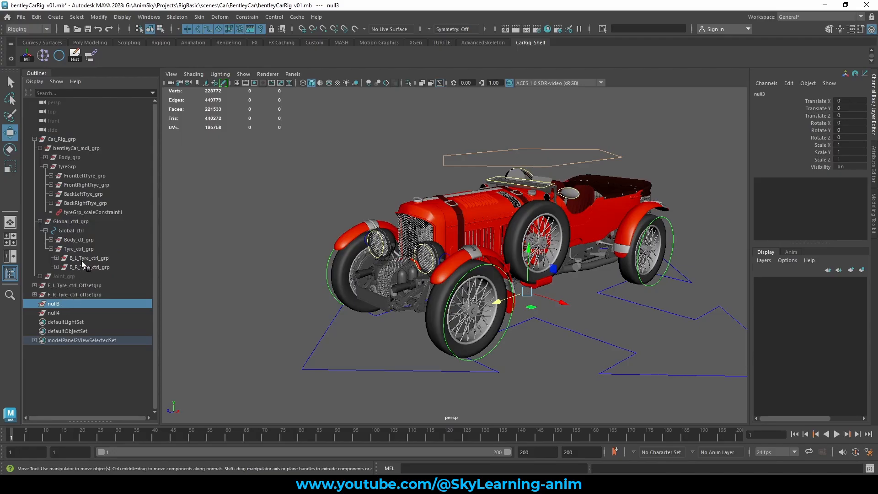
double_click(83, 259)
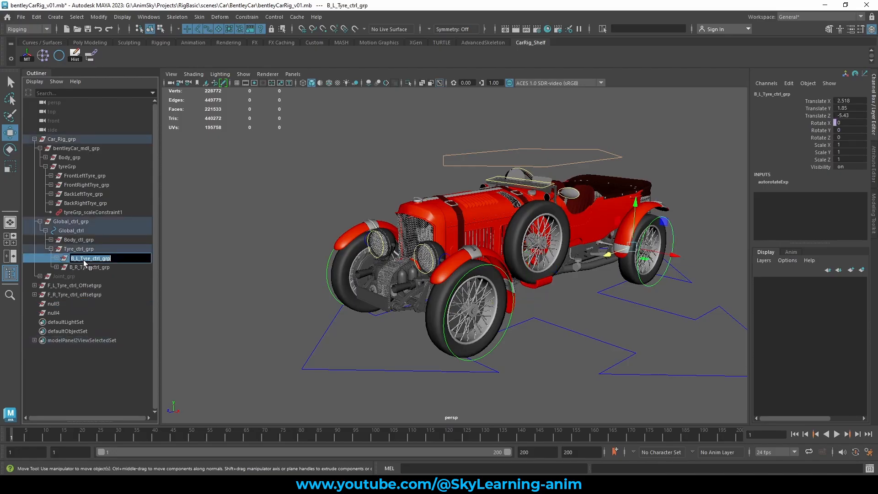
double_click(65, 305)
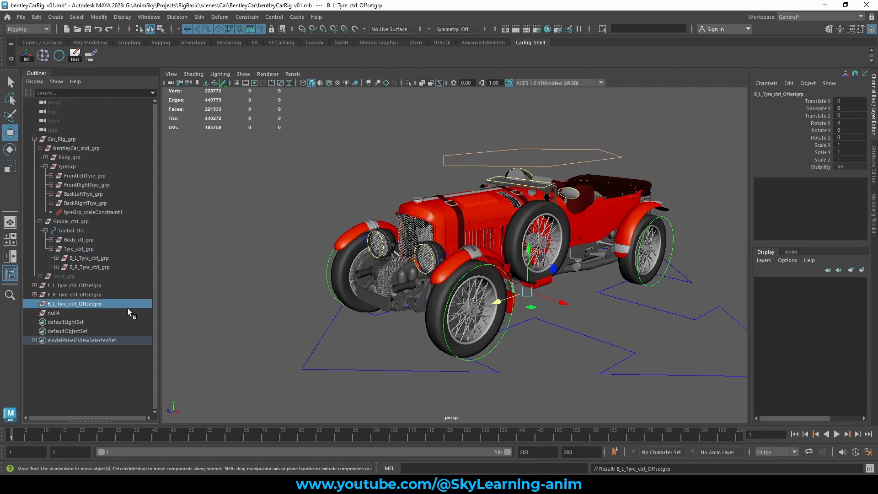
Match B_L_Tyre_ctrl_Offsetgrp's translation to B_L_Tyre_ctrl_grp and parent B_L_Tyre_ctrl_grp under the offset group.
click(100, 259)
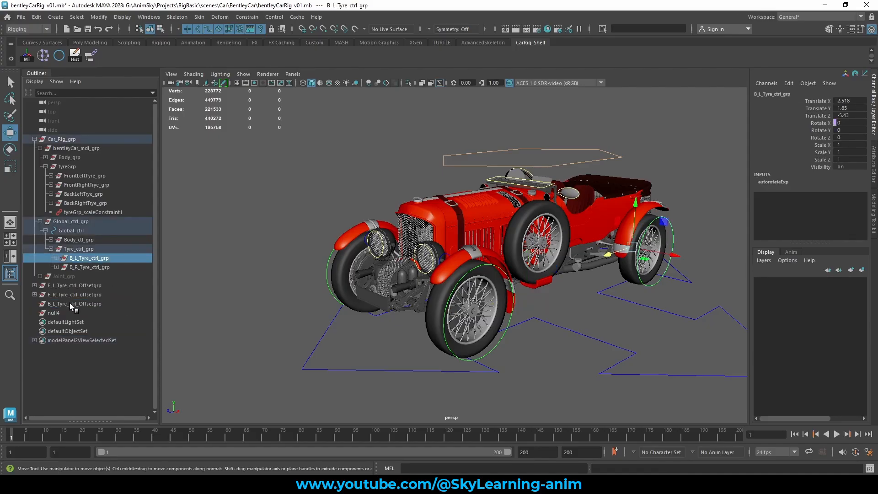
click(72, 304)
ctrl+click(88, 258)
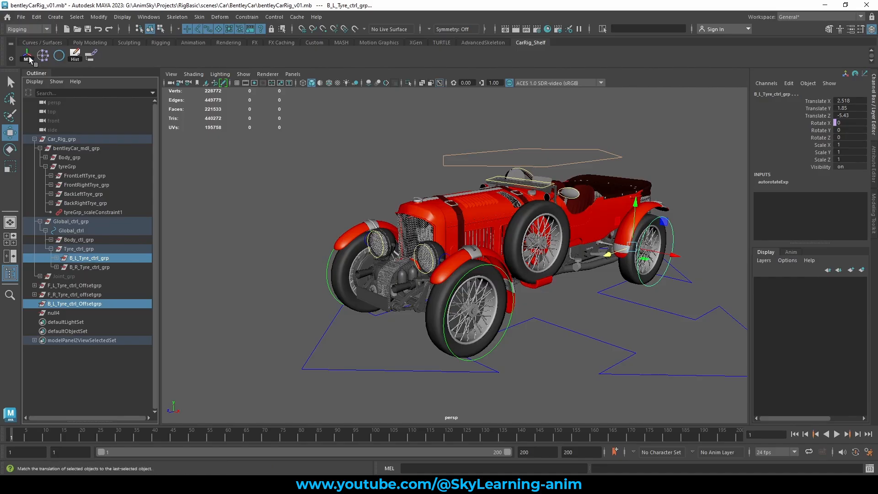
ctrl+click(64, 303)
ctrl+click(64, 304)
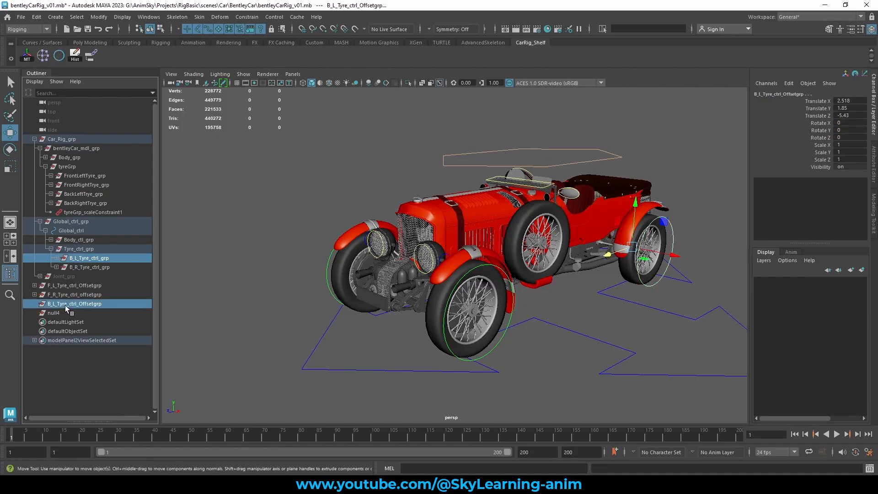
key(p)
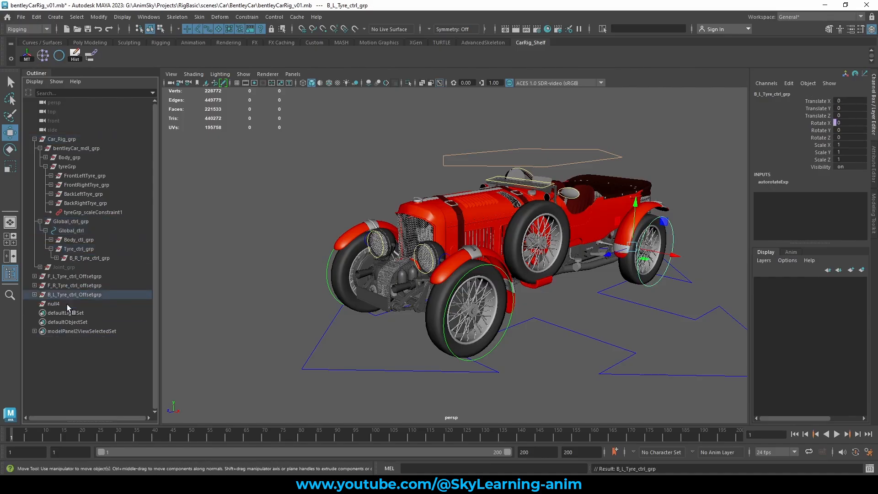
Rename the null4 group as B_R_Tyre_ctrl_offsetgrp, based on the name of B_R_Tyre_ctrl_grp.
double_click(89, 258)
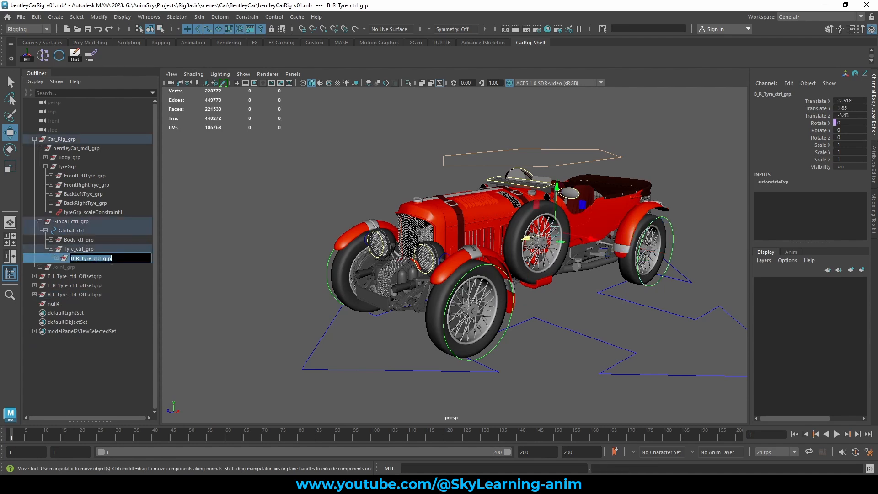
double_click(79, 303)
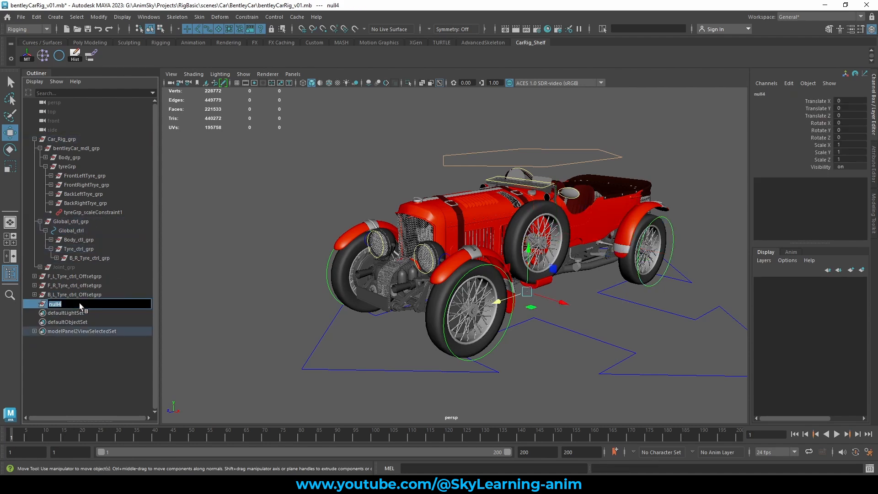
key(ctrl+v)
key(Return)
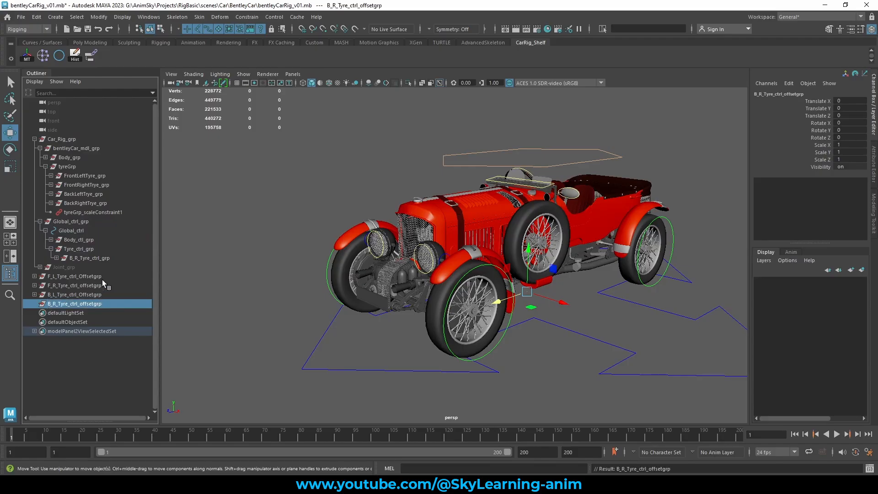
Parent B_R_Tyre_ctrl_grp under B_R_Tyre_ctrl_offsetgrp.
click(104, 259)
ctrl+click(81, 303)
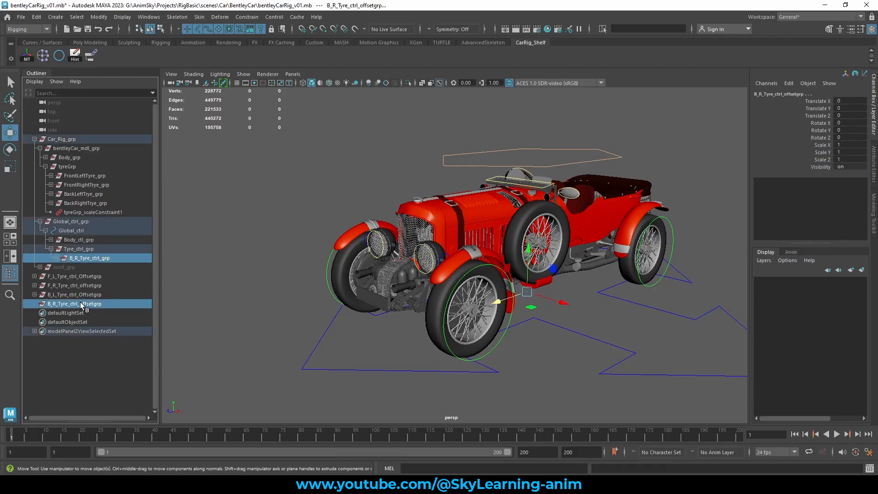
key(p)
Parent the four tyre offset groups under Tyre_ctrl_grp.
drag(72, 295, 85, 268)
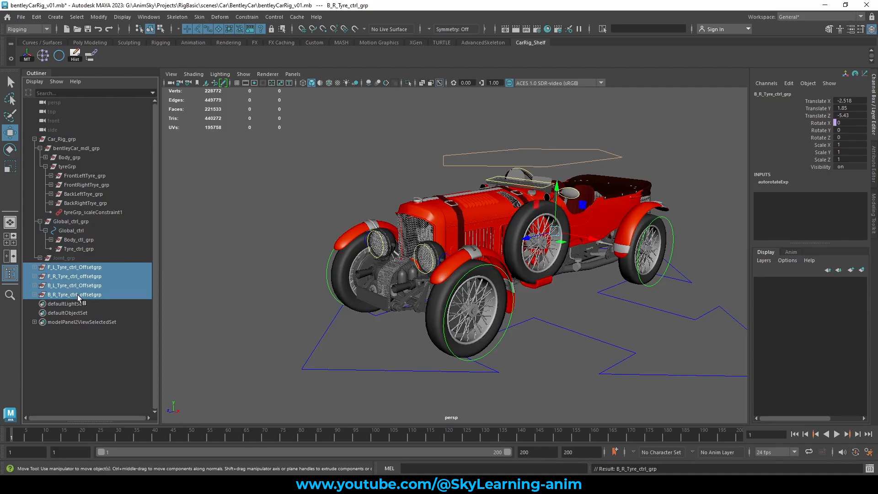
ctrl+click(87, 252)
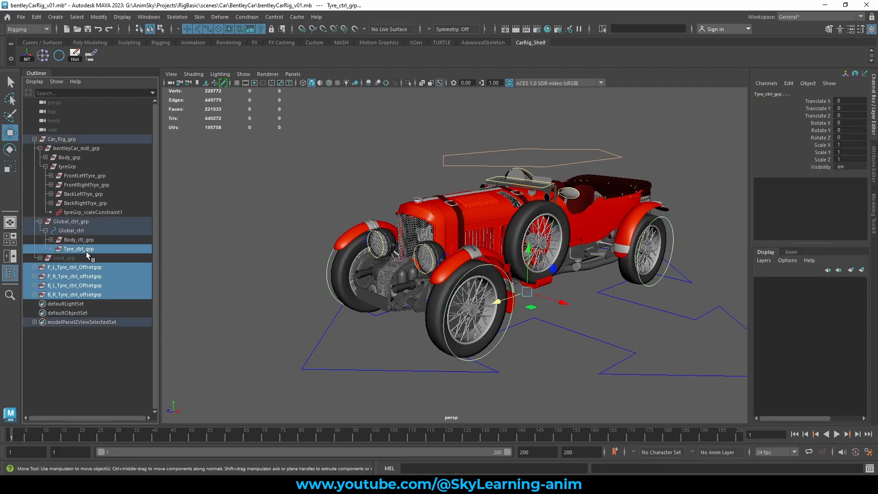
key(p)
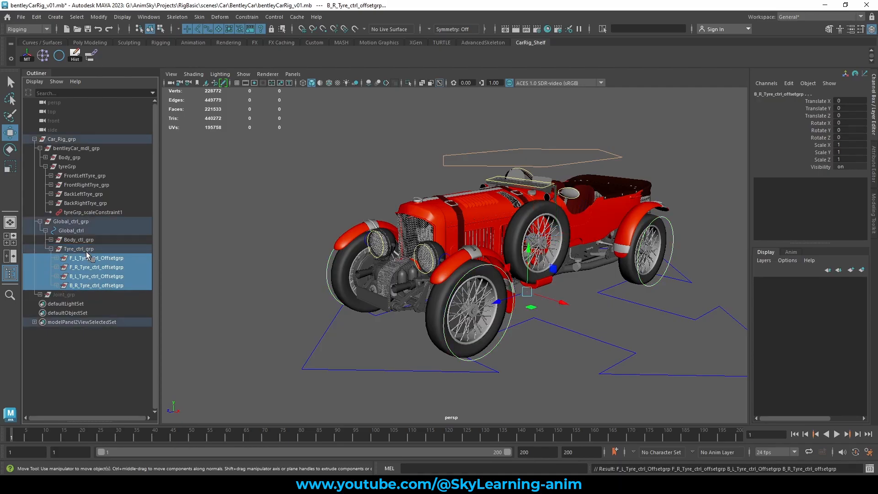
Examine the hierarchy inside F_L_Tyre_ctrl_Offsetgrp and the offset group's rotate channels.
click(56, 258)
click(62, 268)
click(109, 259)
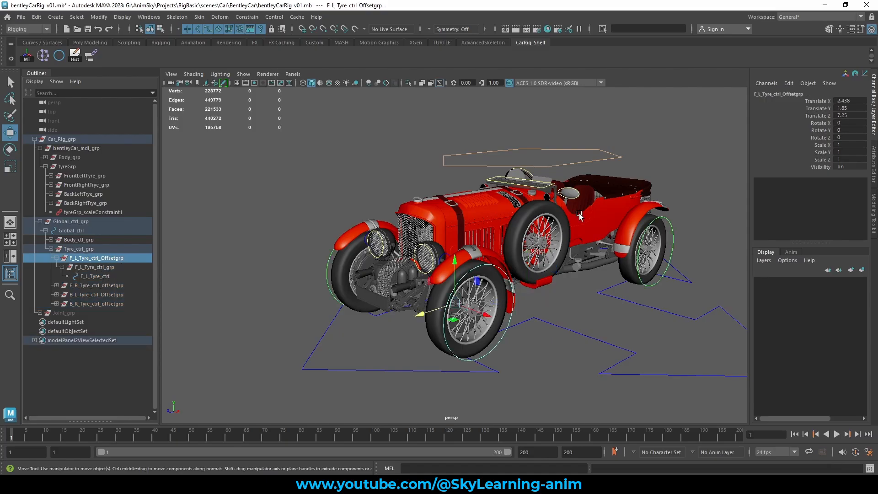
drag(823, 123, 822, 137)
click(324, 204)
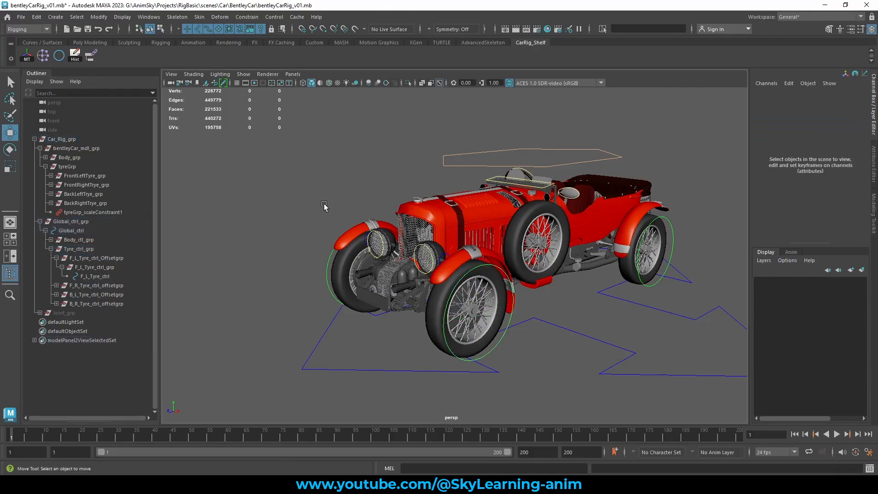
click(106, 258)
click(62, 267)
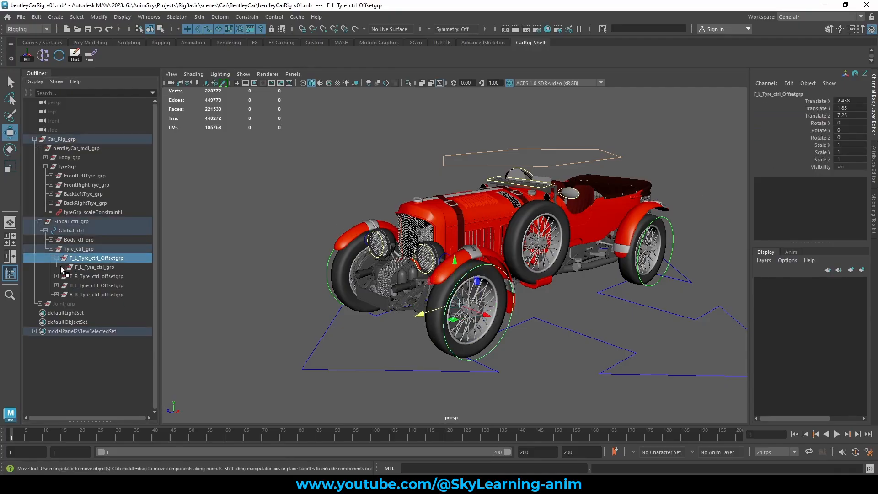
Select Steering_ctrl at the steering wheel and rotate it about -54 degrees in X.
alt+drag(452, 215, 457, 216)
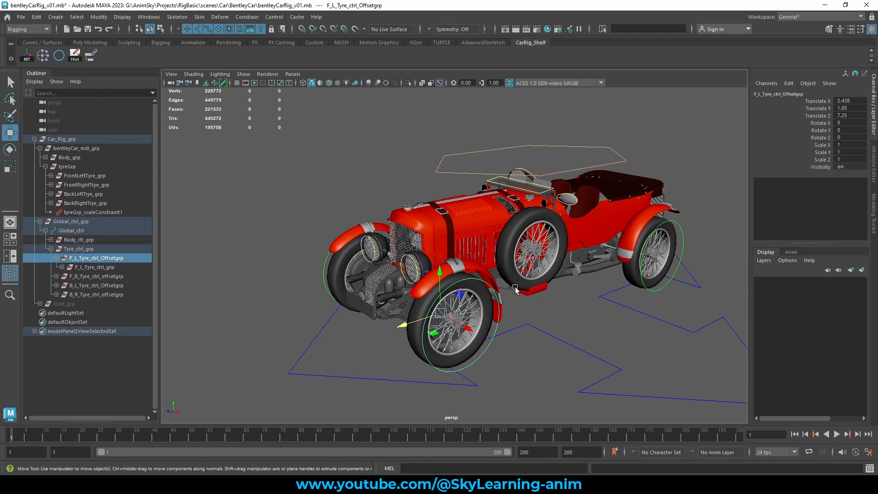
alt+drag(551, 255, 535, 181)
click(532, 173)
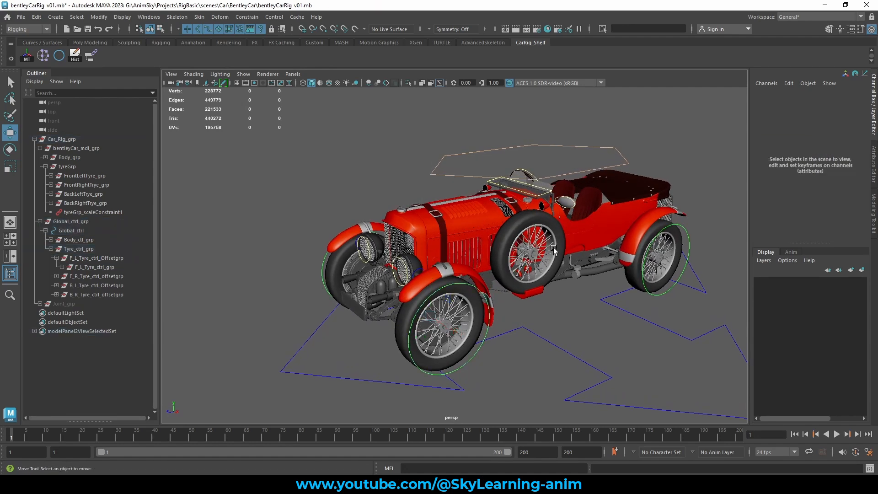
click(532, 175)
scroll(534, 258, down, 3)
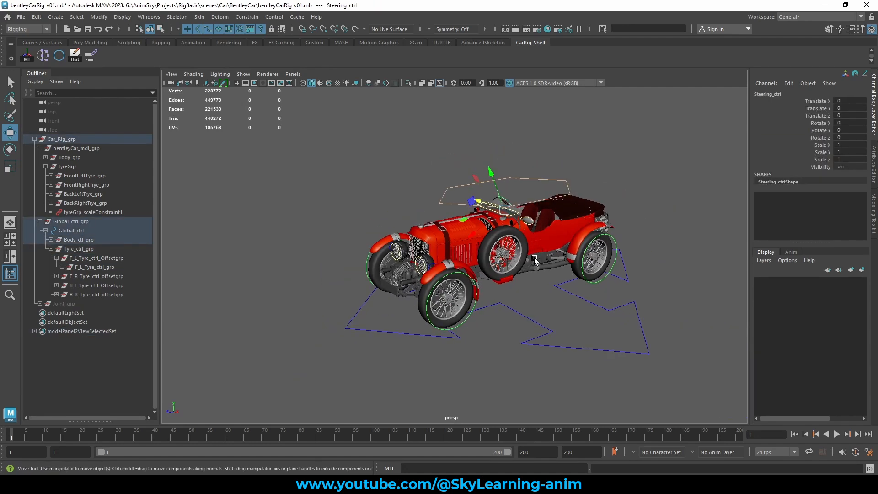
key(f)
scroll(534, 260, down, 4)
alt+drag(508, 284, 474, 273)
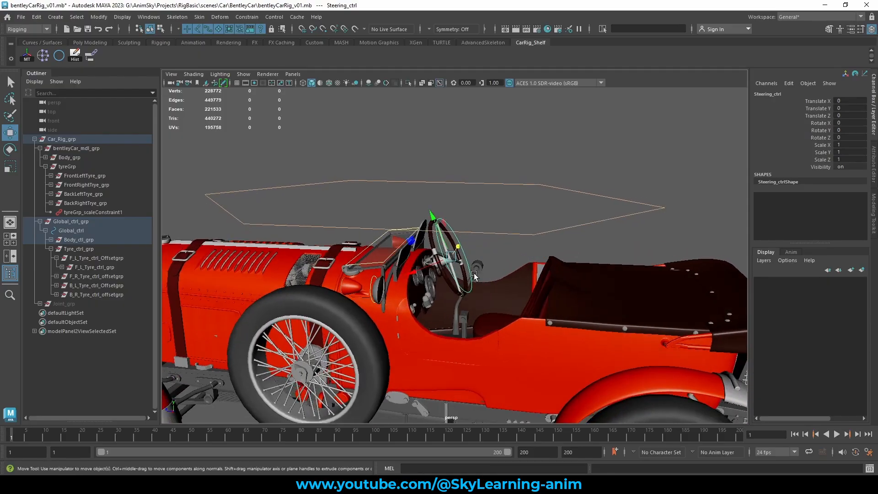
key(e)
drag(425, 236, 458, 283)
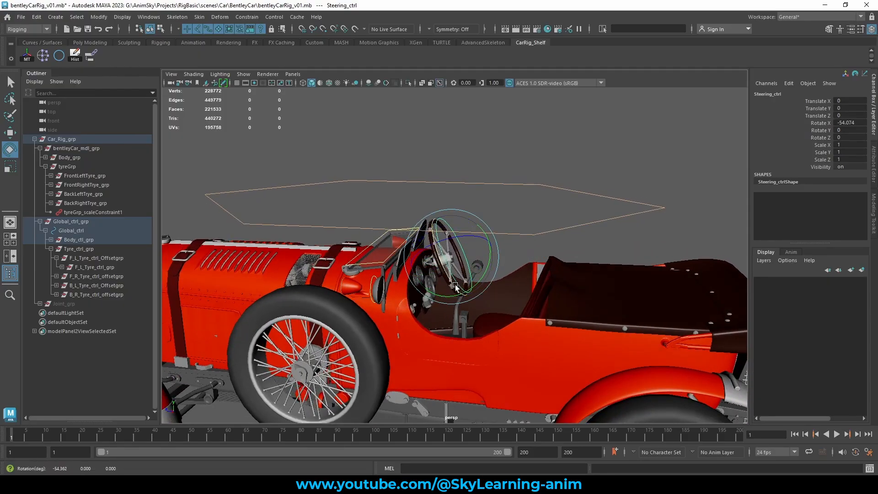
Undo the last rotation of Steering_ctrl.
key(ctrl+z)
key(w)
alt+drag(521, 291, 490, 280)
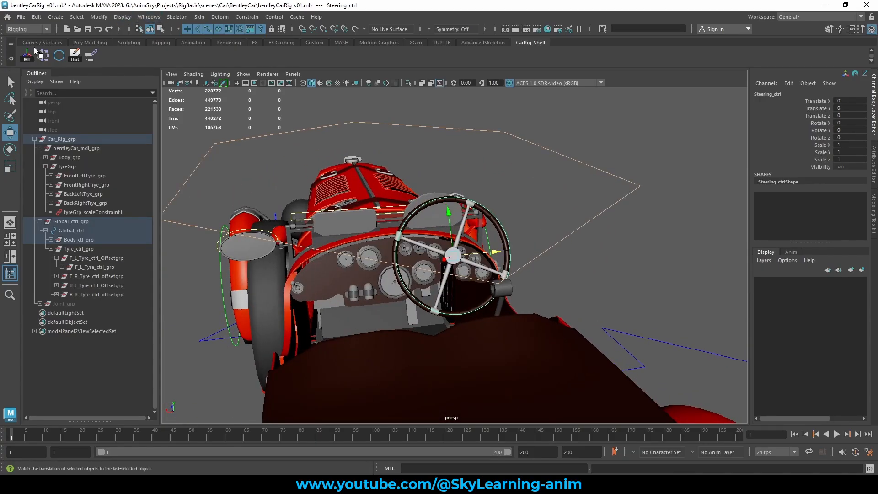
Open the Set Driven Key window from the Animation menu set and load Steering_ctrl as the driver.
key(F4)
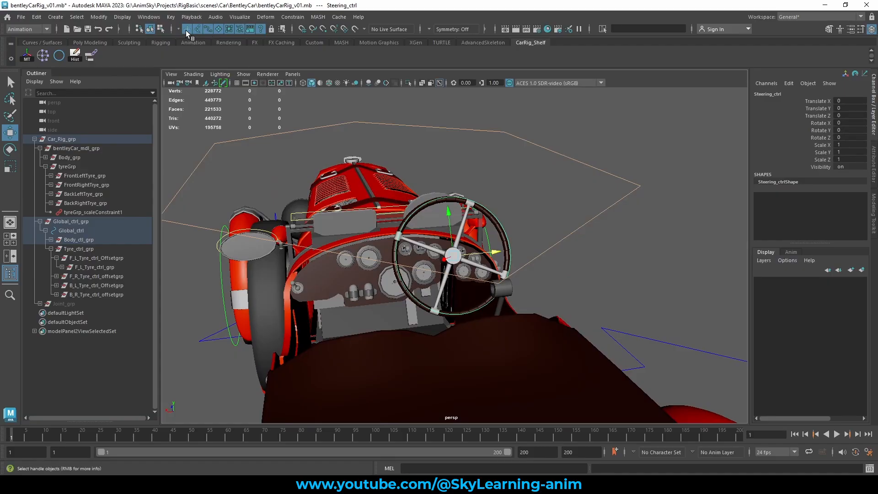
click(172, 18)
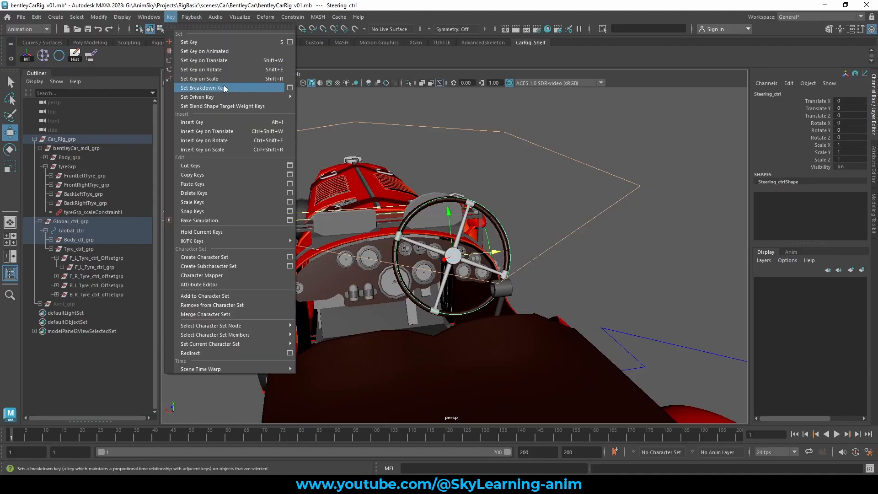
mouse_move(228, 98)
click(330, 98)
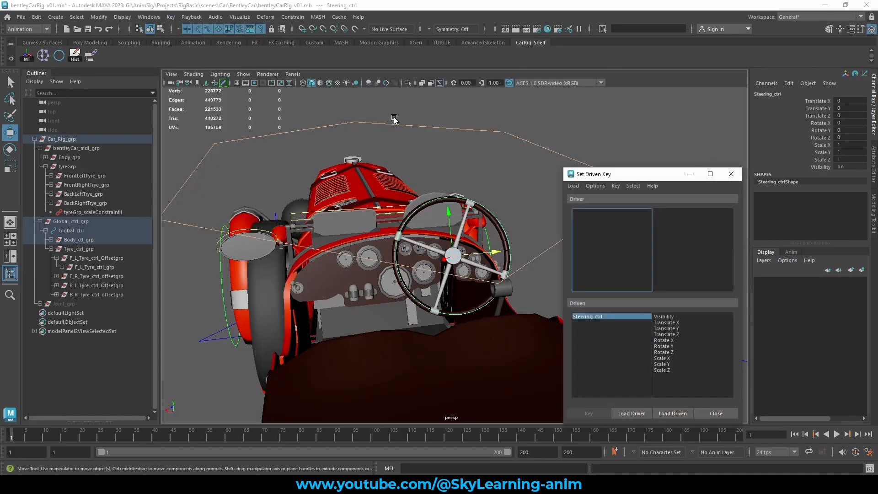
drag(602, 176, 594, 121)
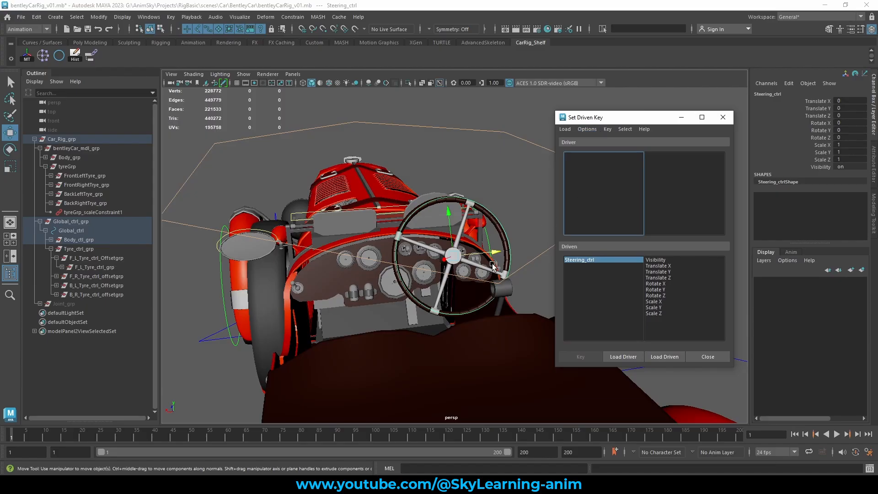
click(631, 359)
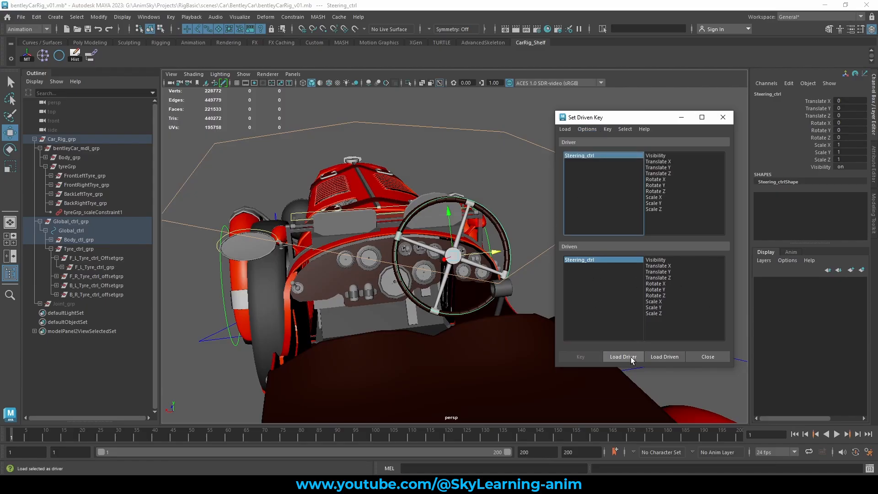
Load F_L_Tyre_ctrl_Offsetgrp and F_R_Tyre_ctrl_offsetgrp as the driven objects in Set Driven Key.
alt+drag(411, 249, 187, 263)
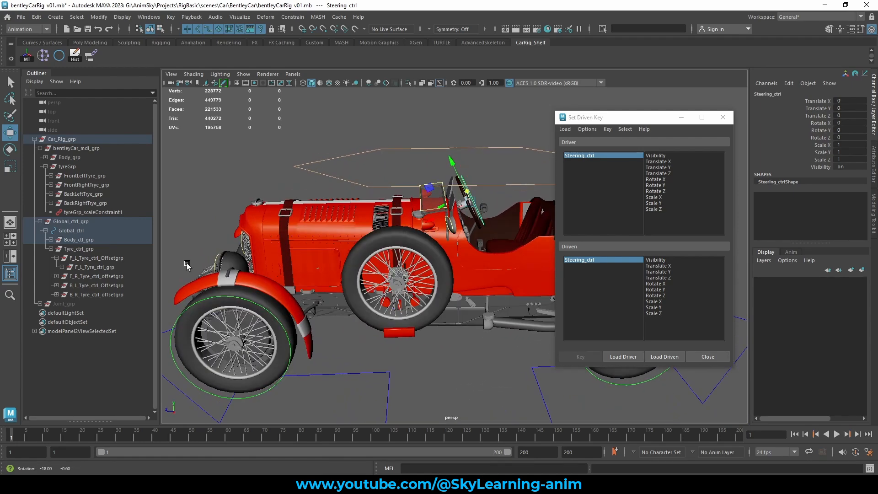
click(57, 258)
drag(114, 276, 111, 281)
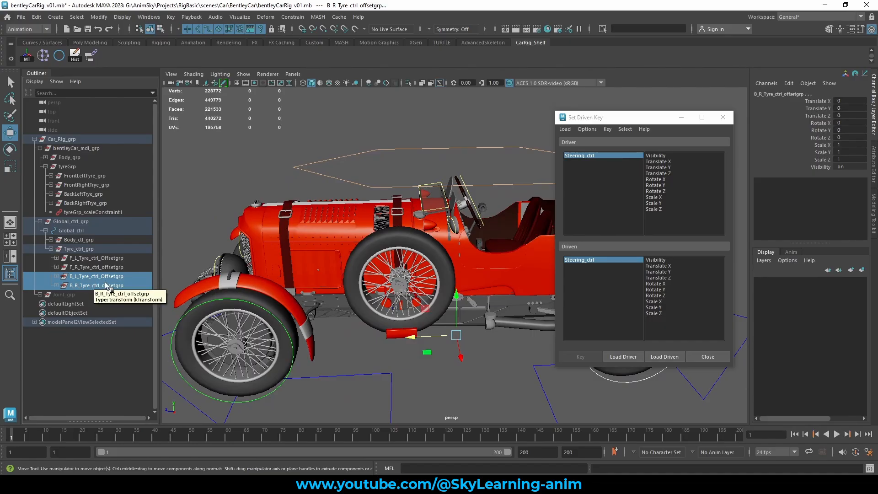
scroll(361, 271, down, 5)
alt+drag(361, 271, 478, 263)
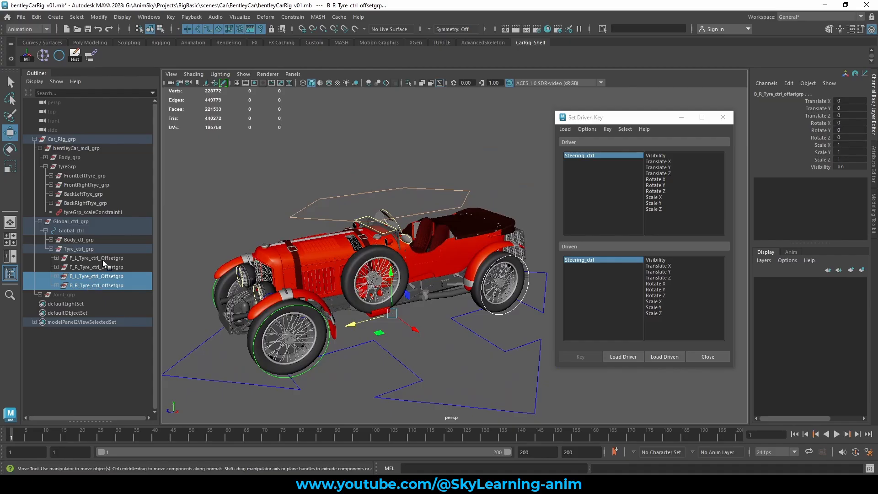
click(102, 258)
shift+click(103, 268)
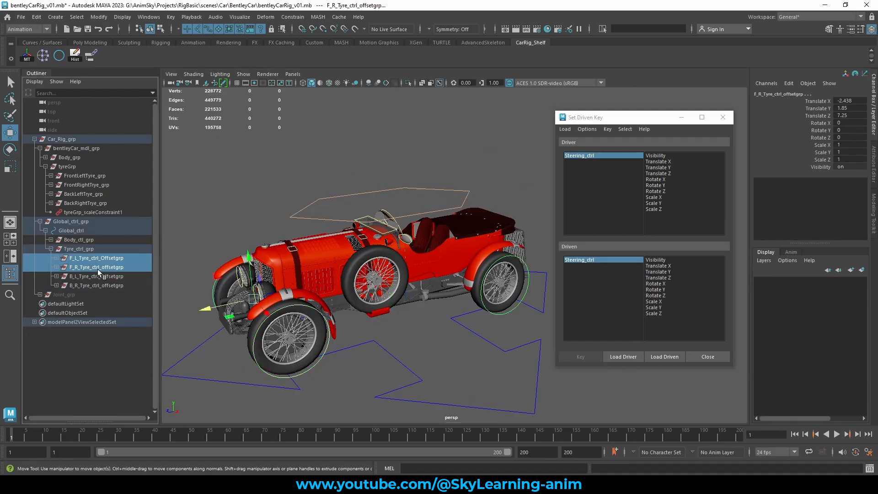
click(56, 267)
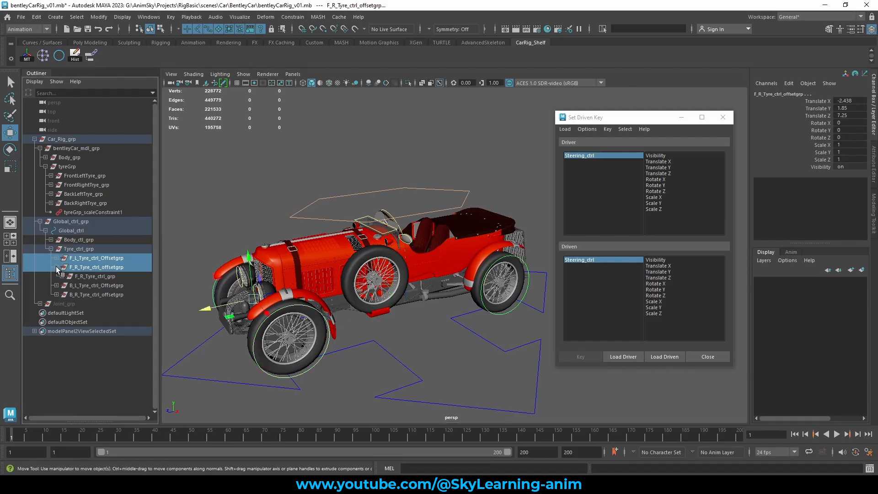
click(56, 267)
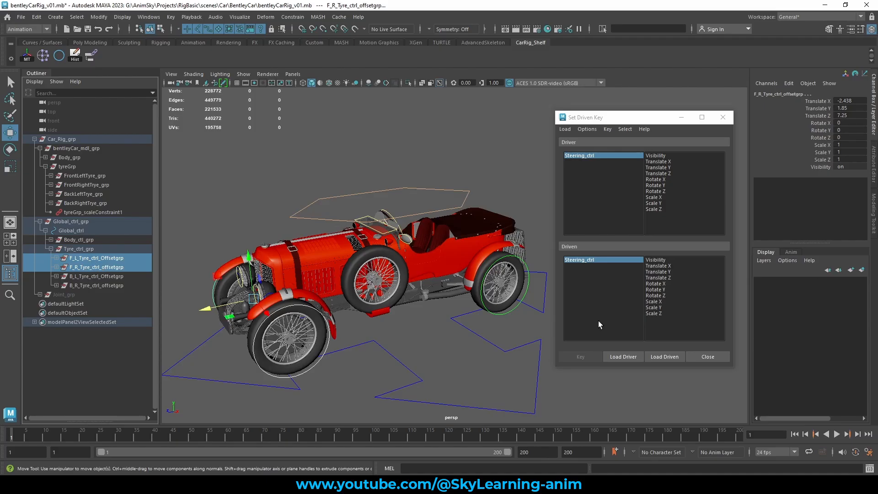
click(661, 357)
drag(614, 260, 614, 267)
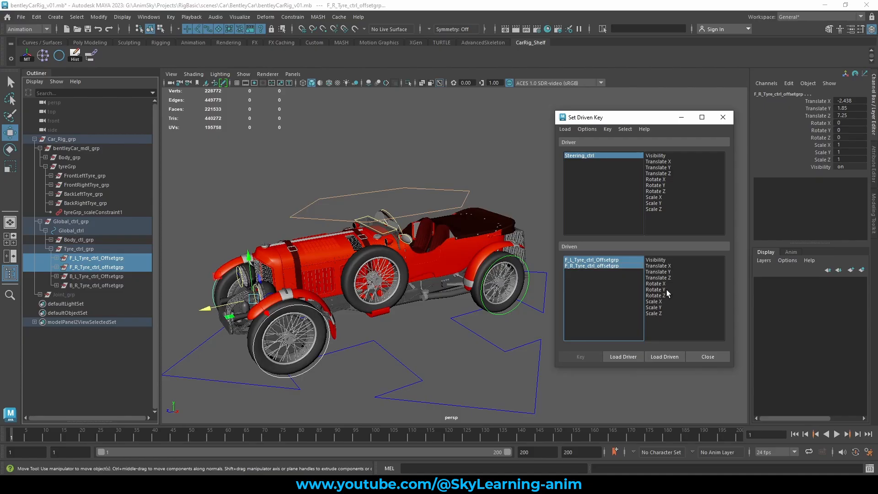
Test-rotate the two front tyre offset groups about -6 degrees in Y and undo the rotation.
alt+drag(383, 278, 473, 211)
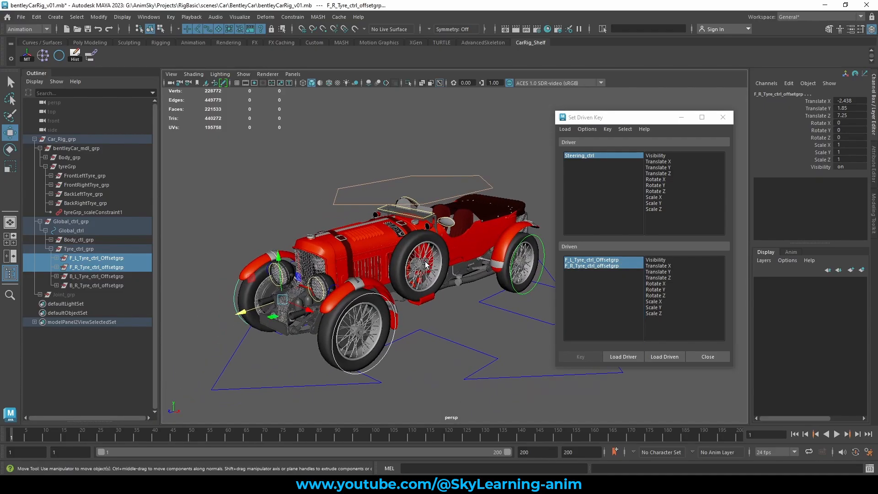
key(e)
mouse_move(281, 315)
mouse_down()
mouse_move(293, 314)
mouse_move(271, 314)
mouse_up()
key(ctrl+z)
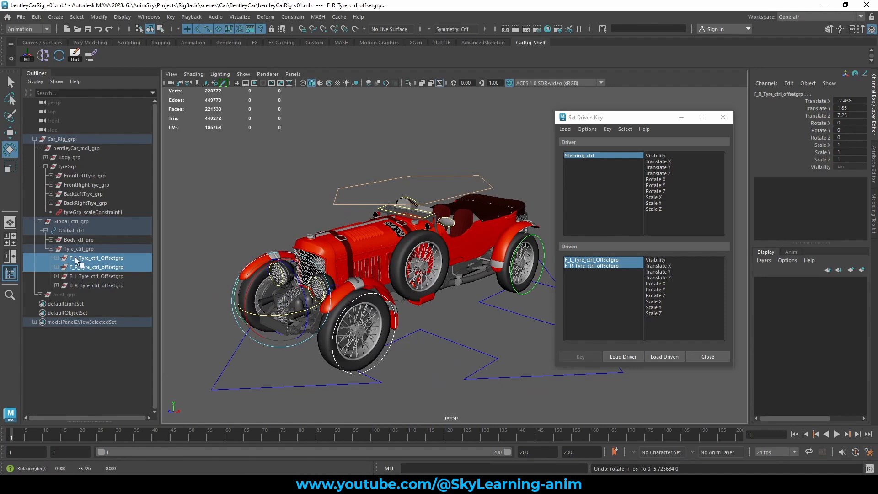
Select Steering_ctrl, test-rotate it about -235 degrees in X and undo the rotation.
alt+drag(438, 217, 511, 179)
click(448, 191)
key(ctrl+z)
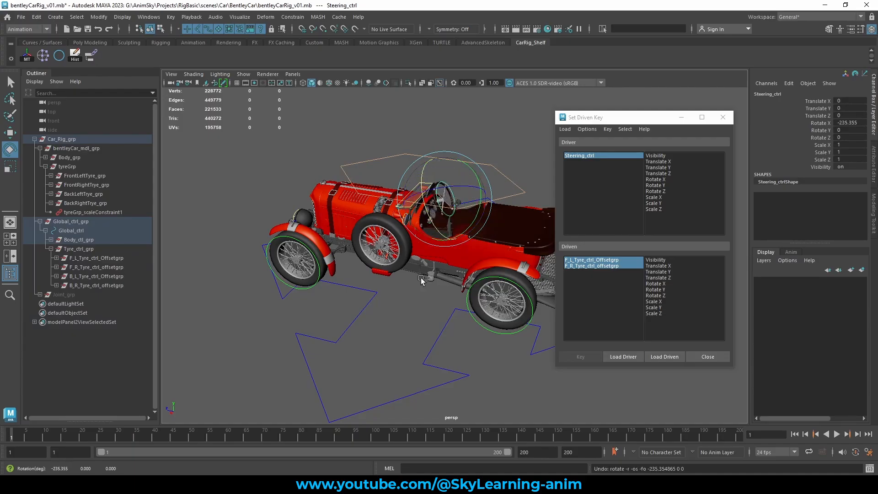
Turn Steering_ctrl in X and set its Rotate X to -360.
alt+drag(423, 279, 386, 269)
alt+middle_drag(386, 269, 375, 288)
scroll(483, 288, up, 3)
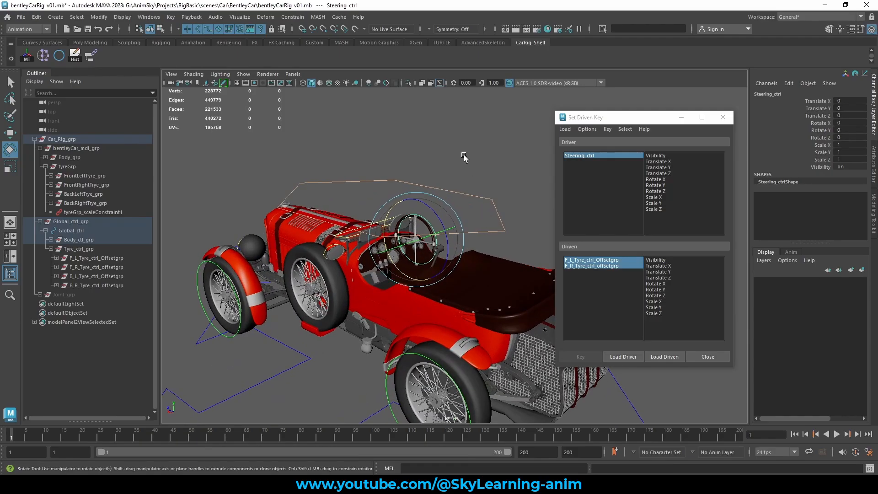
middle_drag(443, 158, 403, 297)
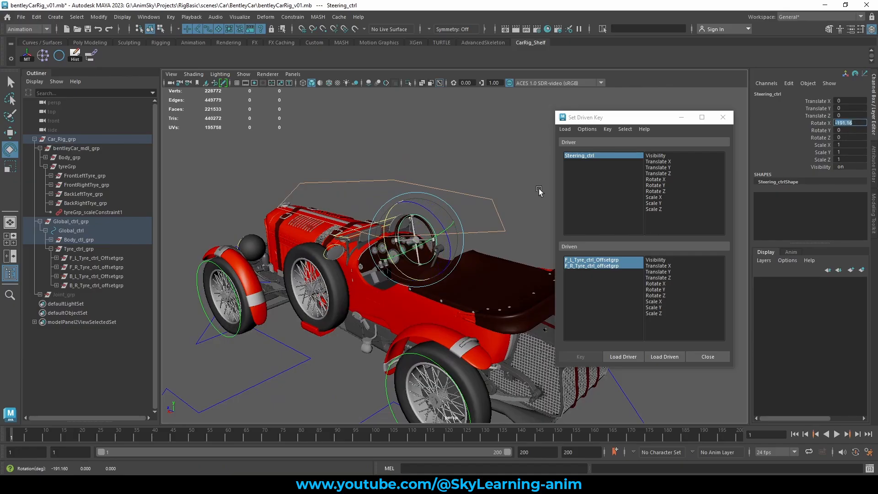
alt+drag(503, 168, 497, 169)
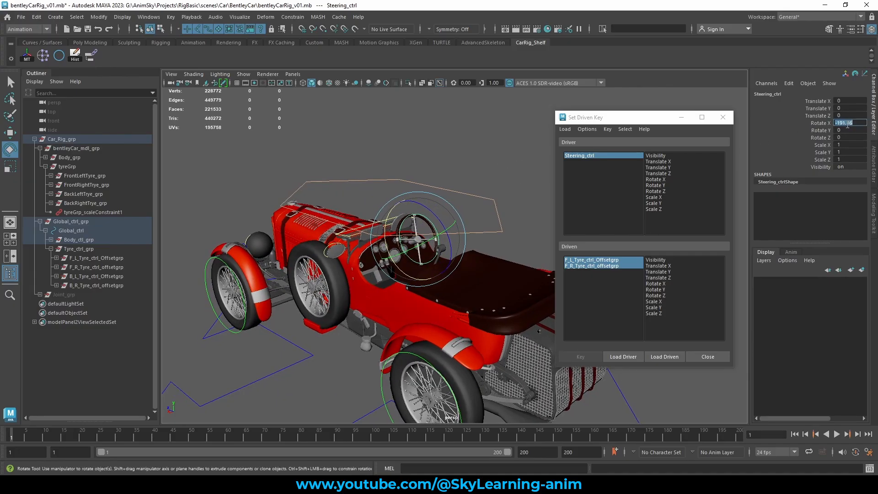
text(-360)
key(Return)
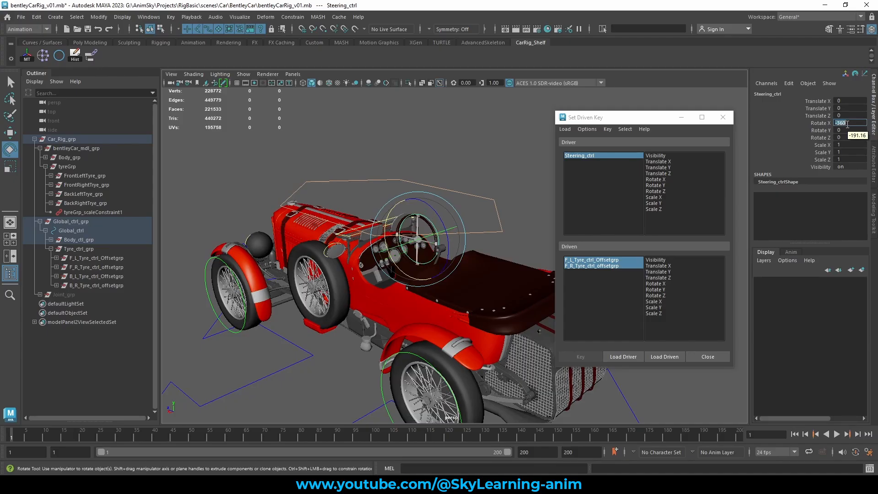
Set Steering_ctrl's Rotate X to -180.
alt+drag(469, 183, 451, 176)
key(w)
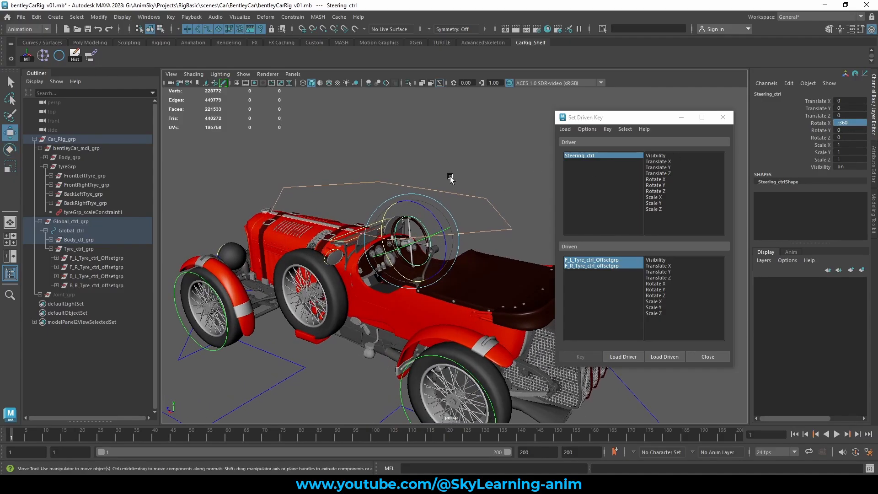
alt+drag(356, 239, 435, 236)
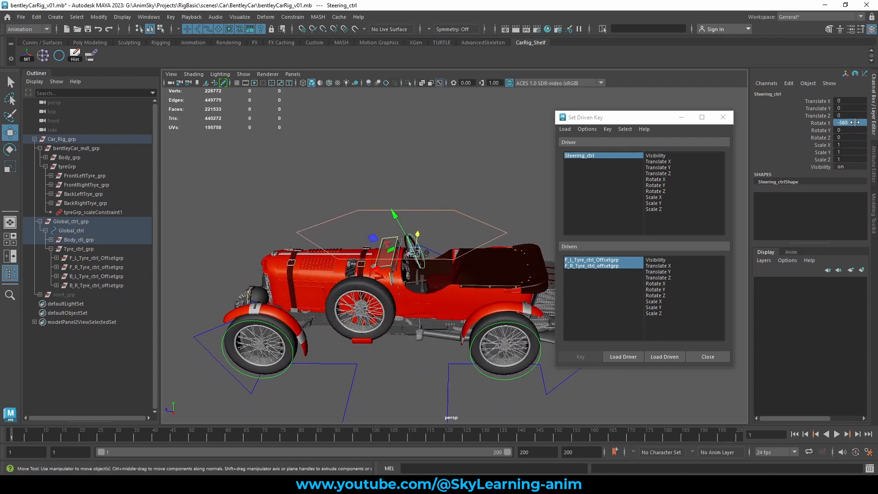
alt+drag(472, 292, 243, 281)
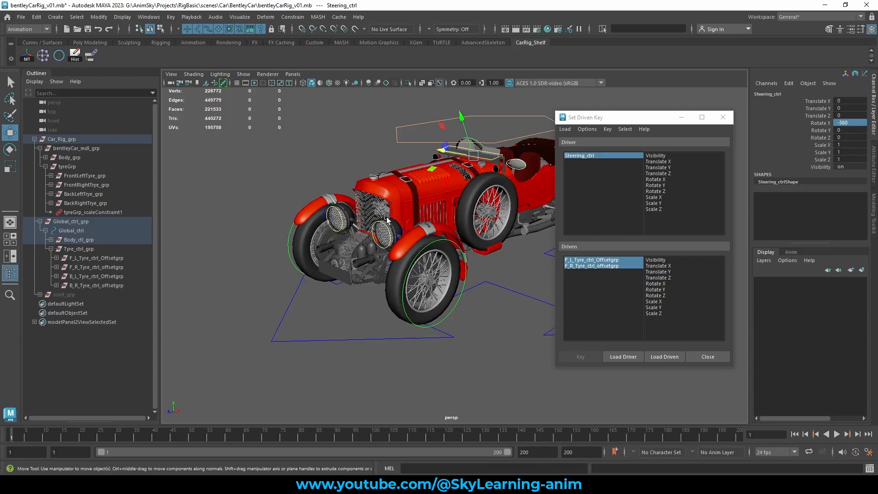
alt+drag(392, 219, 382, 221)
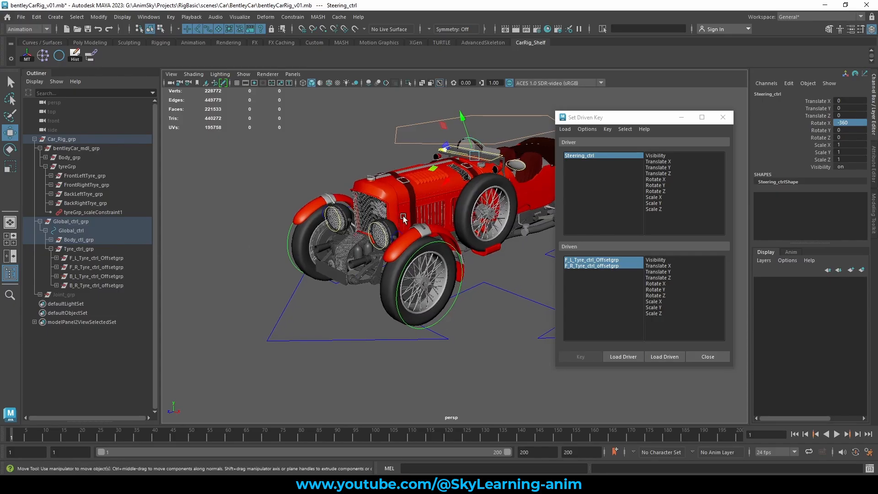
alt+middle_drag(382, 221, 340, 245)
click(845, 122)
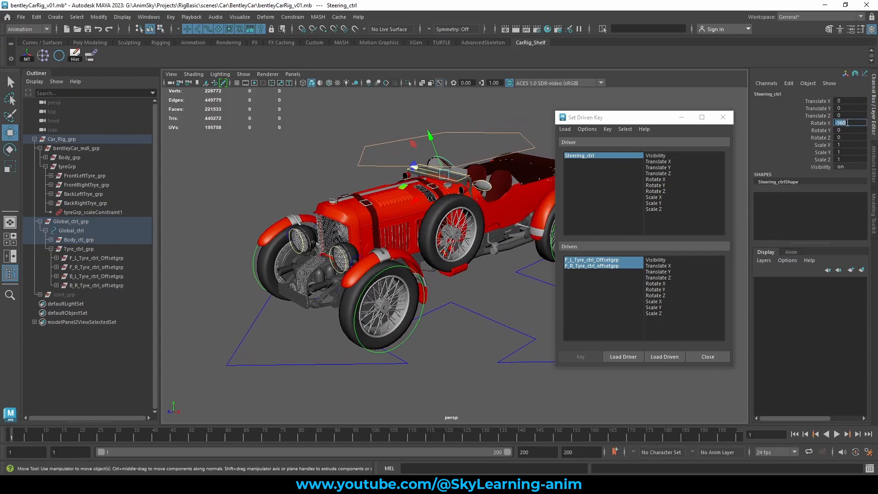
text(-180)
key(Return)
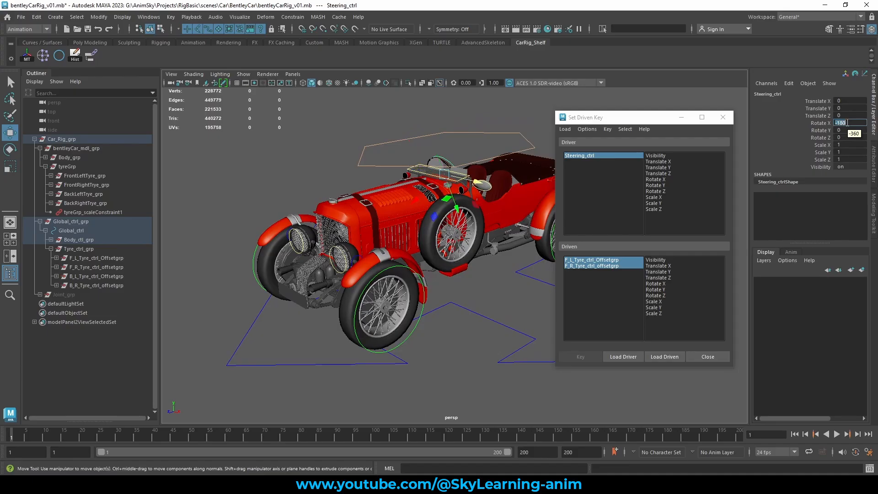
alt+drag(450, 185, 509, 180)
alt+right_drag(447, 196, 457, 202)
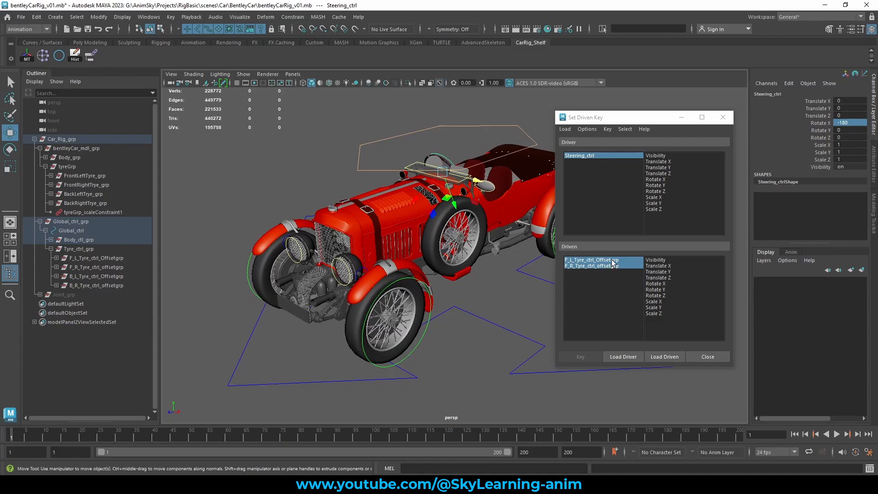
Select both front tyre offset groups, turn them in Y while checking tyre clearance, and set their Rotate Y to 15.
drag(612, 260, 613, 266)
drag(106, 259, 104, 267)
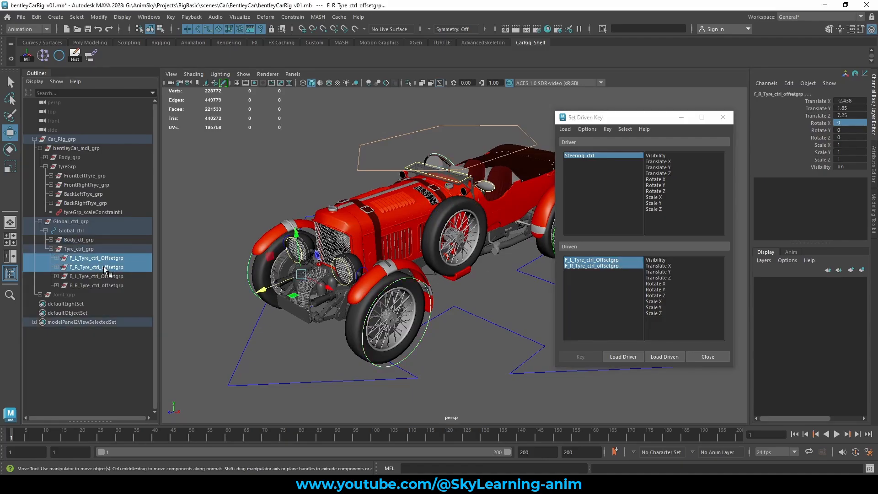
click(827, 123)
click(825, 131)
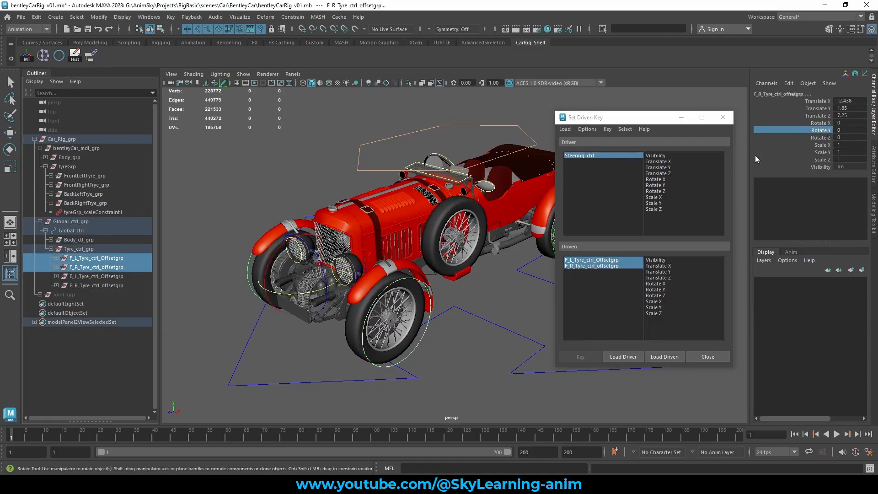
drag(304, 293, 328, 296)
alt+drag(439, 309, 373, 241)
key(f)
alt+right_drag(373, 241, 397, 206)
alt+middle_drag(397, 207, 410, 247)
alt+drag(418, 237, 398, 220)
mouse_move(398, 221)
middle_down()
mouse_move(369, 224)
mouse_move(384, 222)
middle_up()
double_click(856, 133)
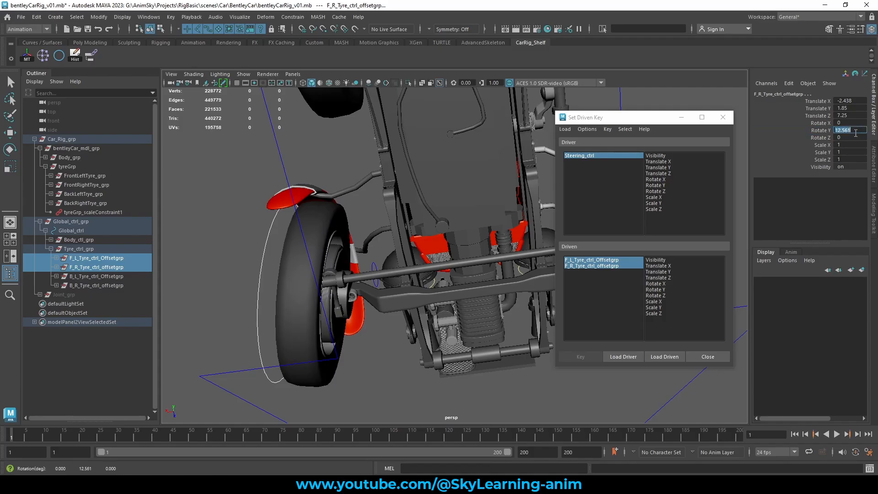
key(Return)
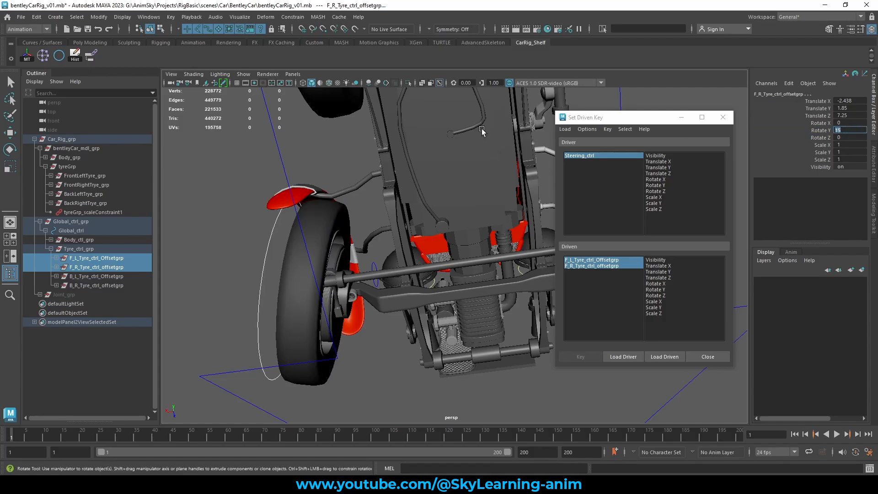
Key both front tyre offset groups' Rotate Y as driven by Steering_ctrl's Rotate X at the current -180 and 15 pose.
alt+drag(481, 128, 451, 204)
alt+right_drag(451, 203, 383, 189)
alt+drag(405, 212, 458, 238)
alt+middle_drag(414, 219, 331, 199)
alt+right_drag(454, 222, 482, 226)
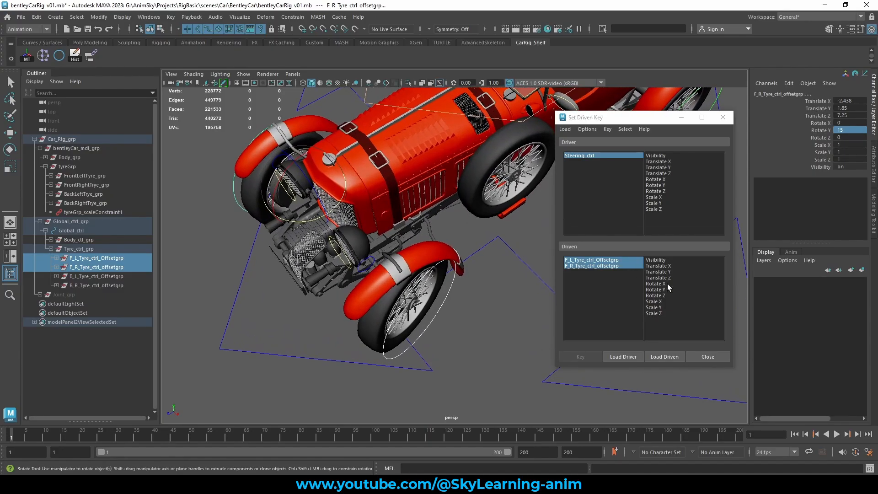
click(590, 156)
key(w)
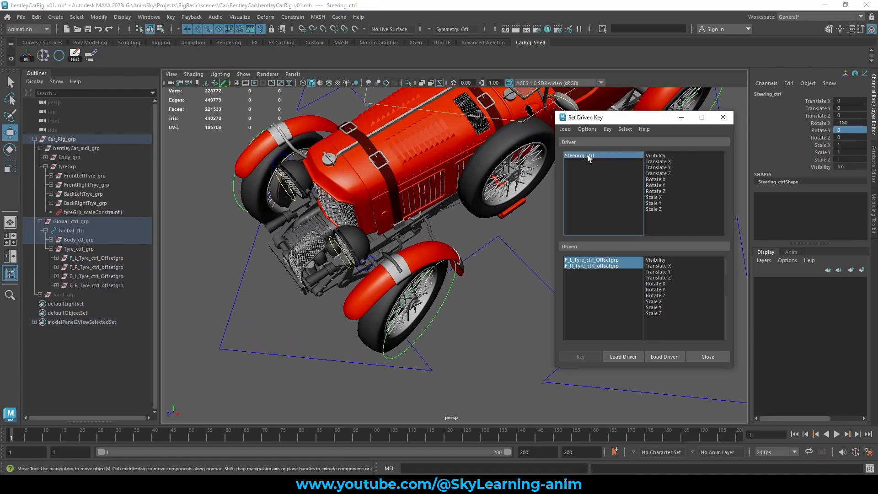
click(661, 179)
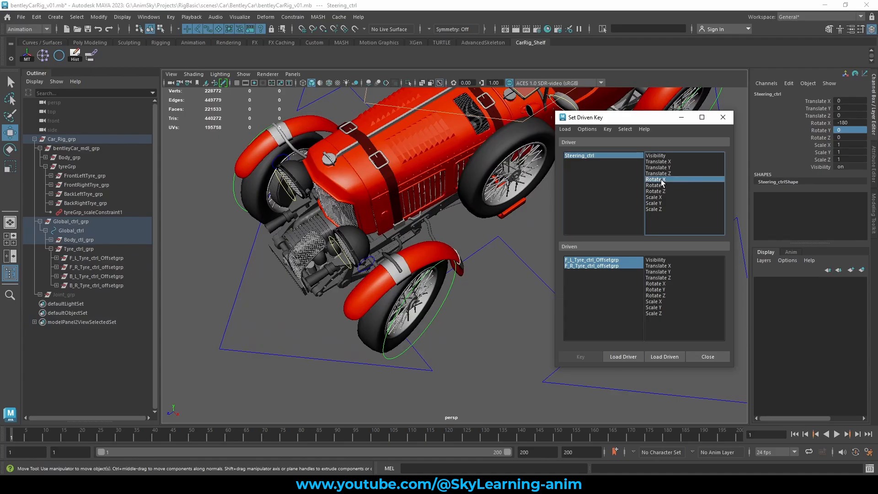
drag(612, 260, 611, 267)
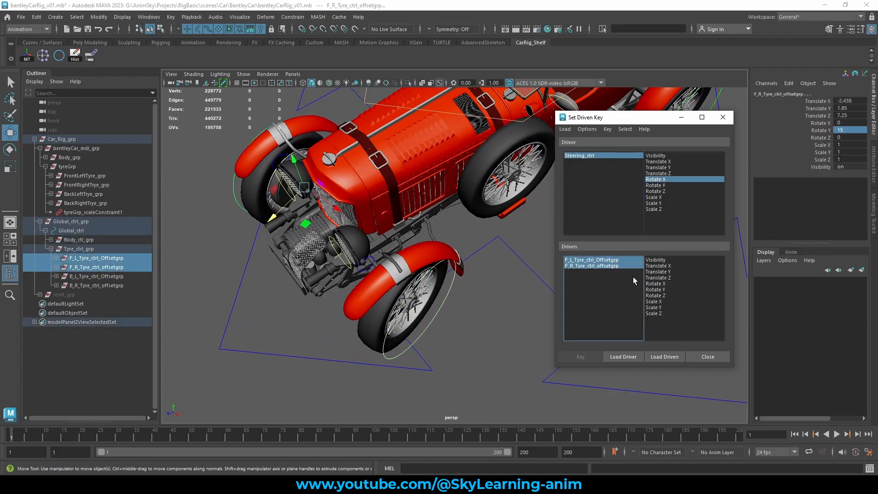
click(661, 290)
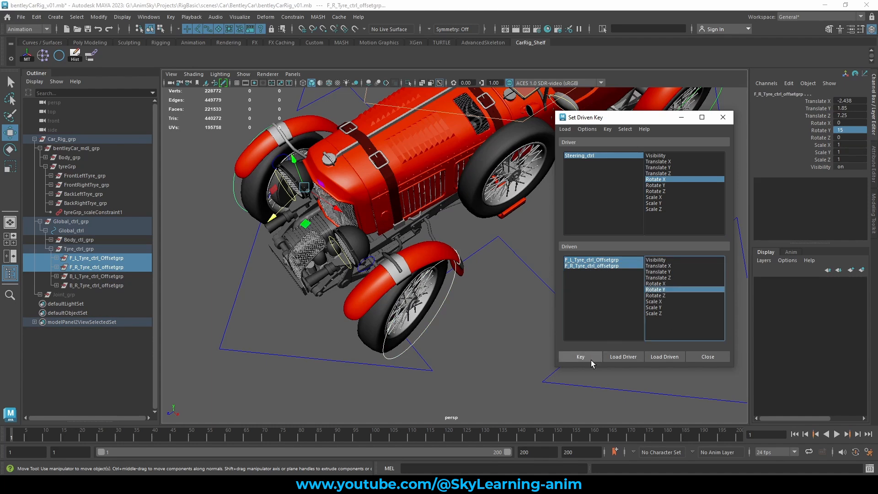
click(588, 357)
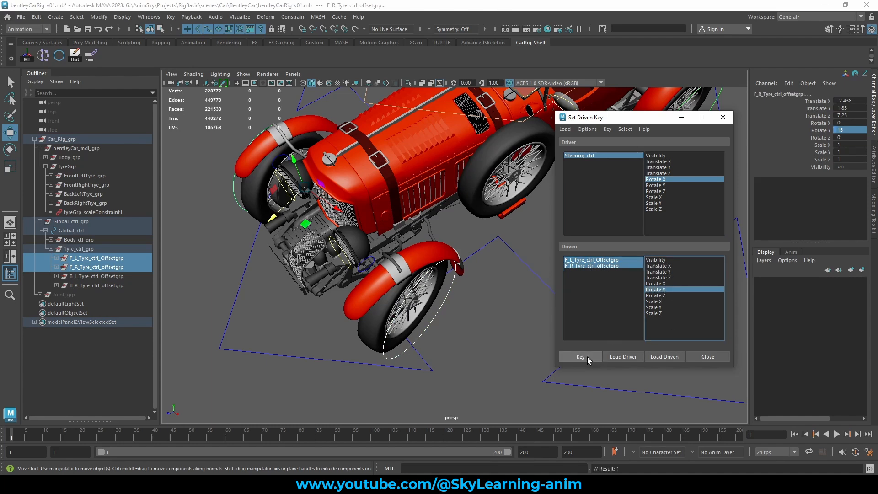
Set Steering_ctrl's Rotate X to 180 and the front tyre offset groups' Rotate Y to -15, and key this driven pose.
click(585, 156)
double_click(851, 123)
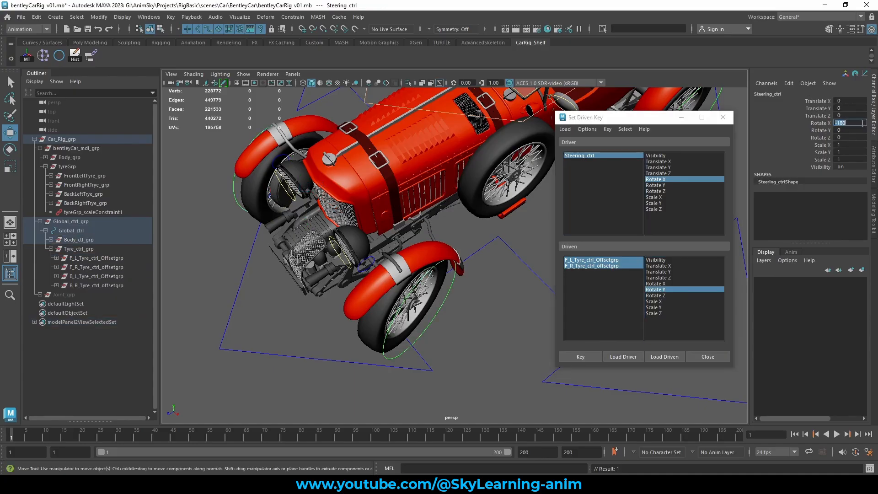
text(18)
drag(588, 260, 589, 267)
click(649, 291)
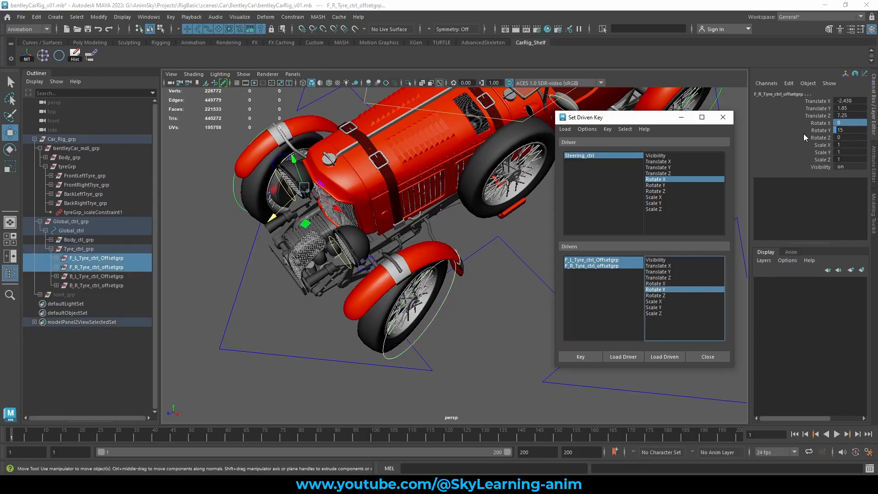
double_click(850, 130)
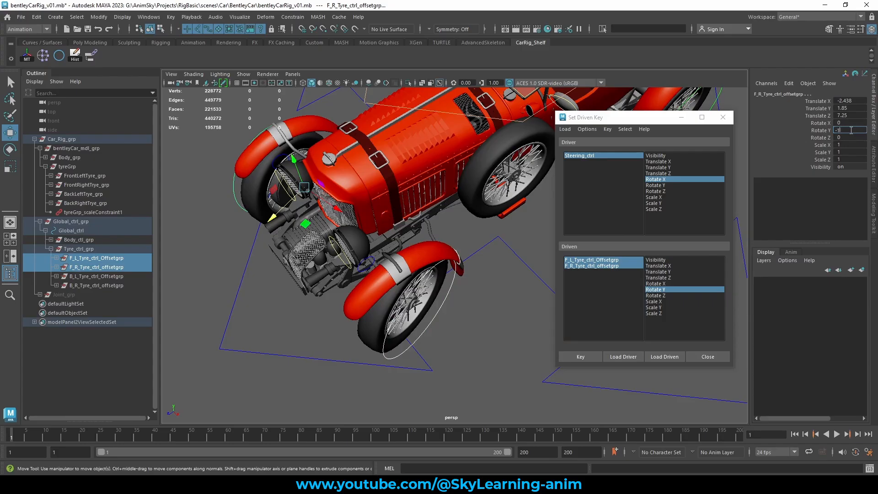
key(Return)
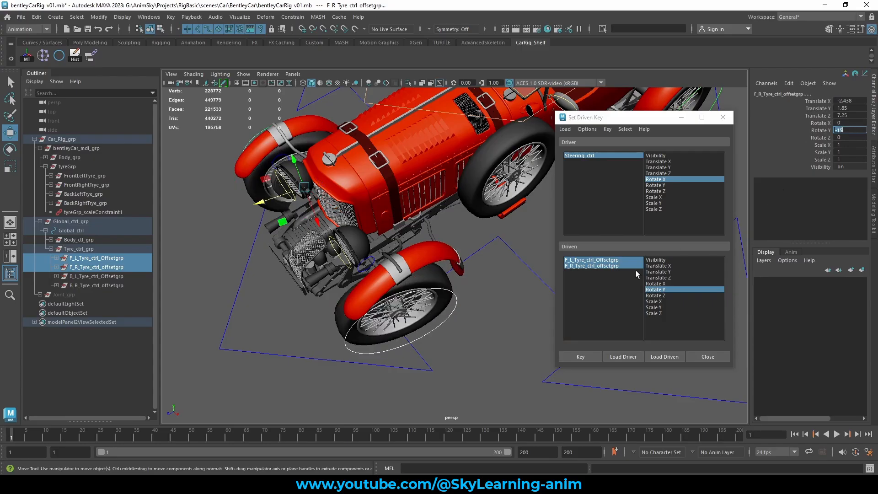
click(584, 356)
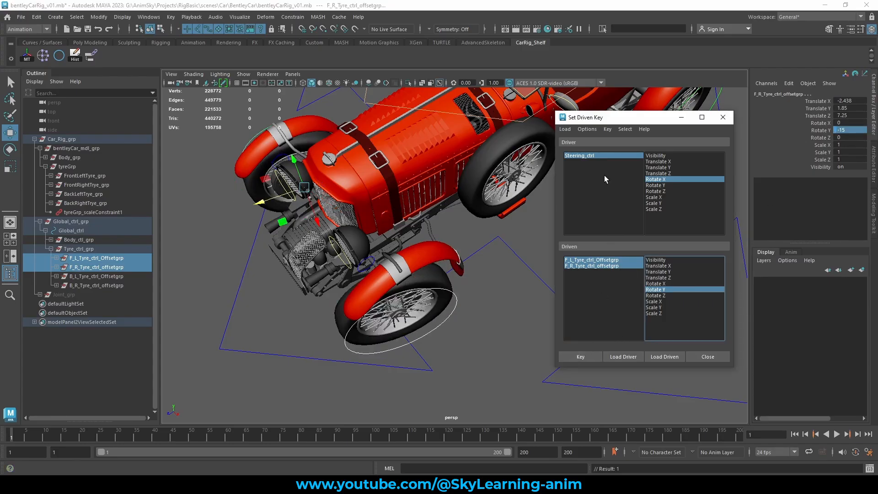
Set Steering_ctrl's Rotate X to 0, key the front tyre offset groups' Rotate Y at 0, and close Set Driven Key.
click(587, 156)
double_click(851, 124)
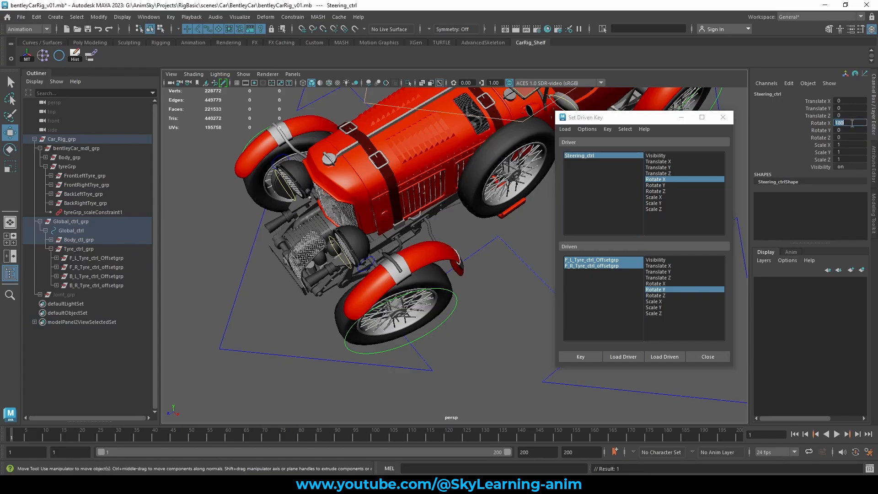
text(0)
key(Return)
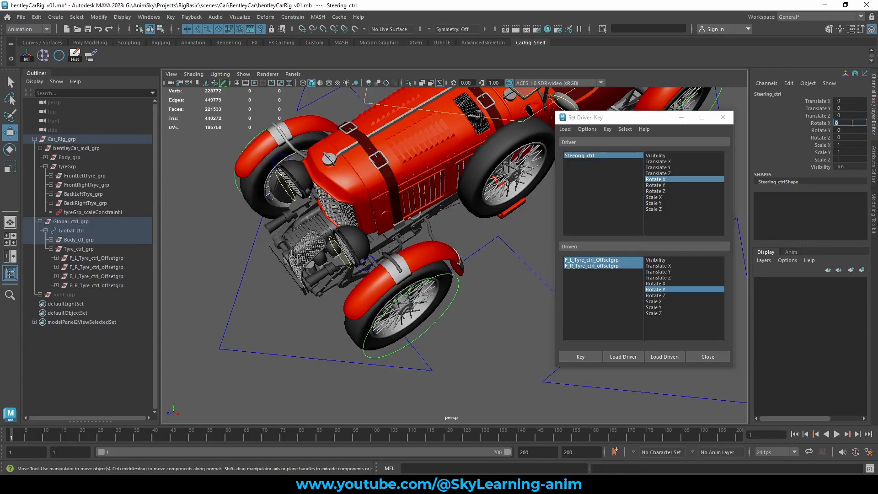
click(604, 262)
double_click(859, 131)
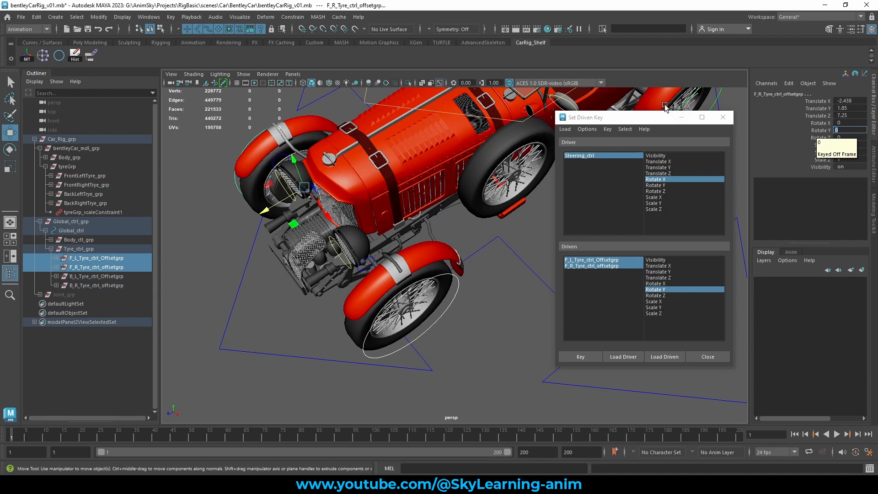
drag(647, 118, 620, 115)
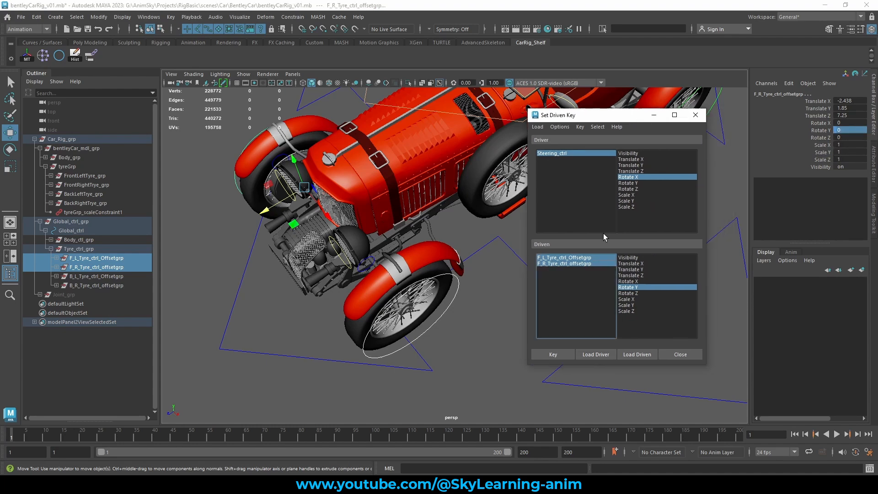
click(550, 356)
click(676, 355)
Rotate Steering_ctrl back and forth in X to about -153 degrees to test the front wheels' steering.
alt+drag(676, 355, 527, 264)
alt+middle_drag(561, 179, 561, 212)
click(372, 103)
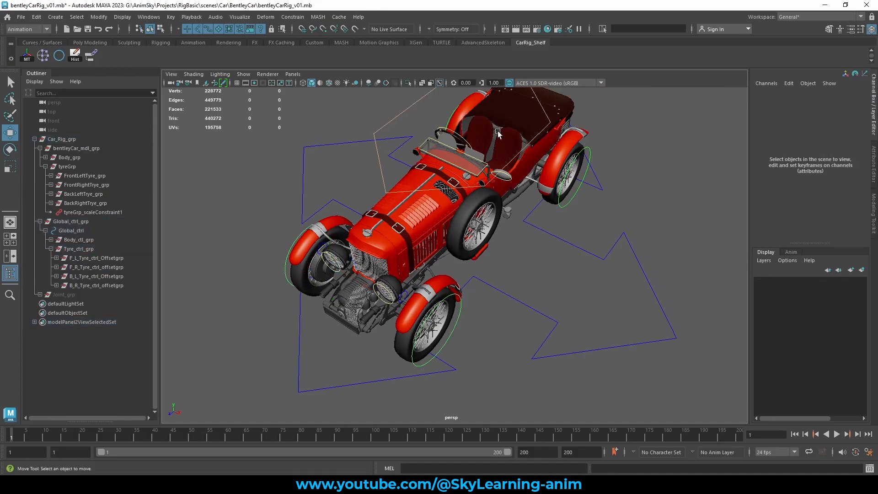
click(459, 132)
alt+drag(489, 159, 457, 183)
key(e)
drag(463, 217, 387, 288)
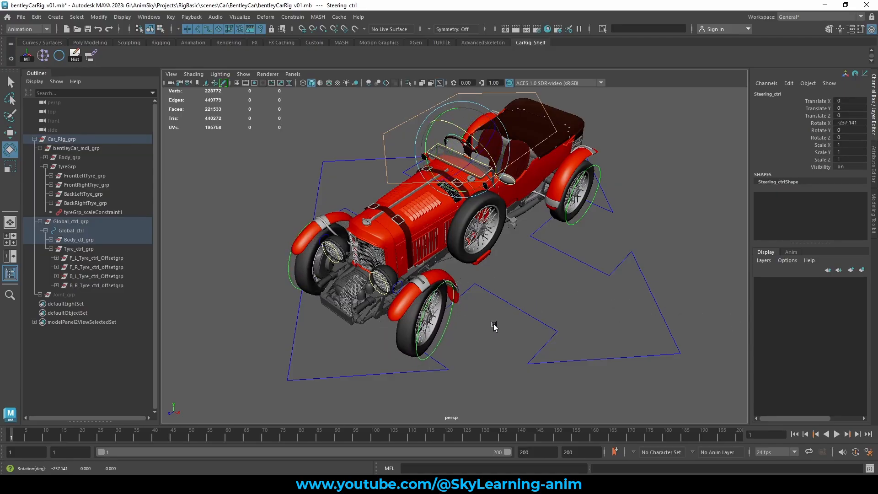
alt+middle_drag(494, 328, 531, 278)
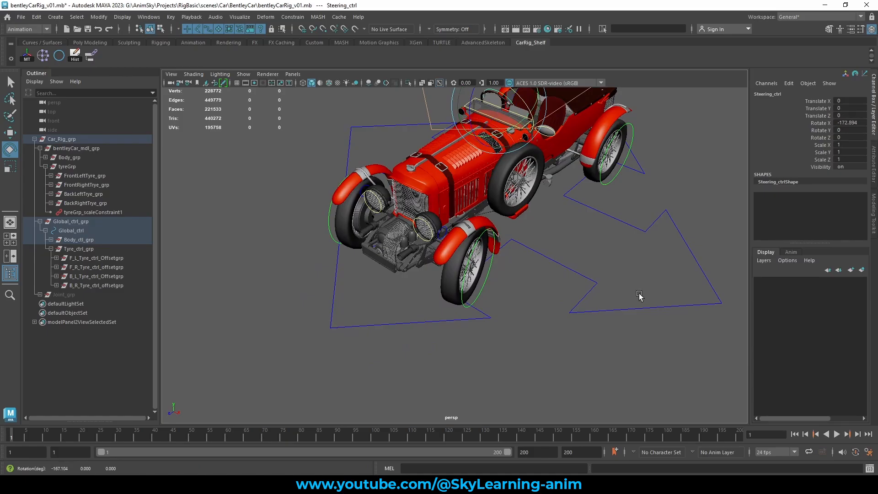
Move Global_ctrl about 7.1 units forward in Z to test the rolling of the steered wheels.
click(433, 322)
key(w)
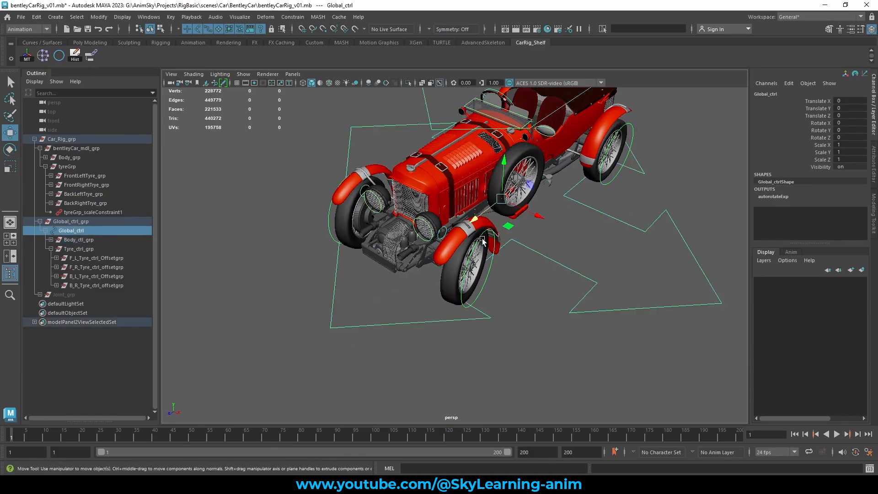
drag(471, 225, 422, 270)
alt+middle_drag(521, 232, 562, 184)
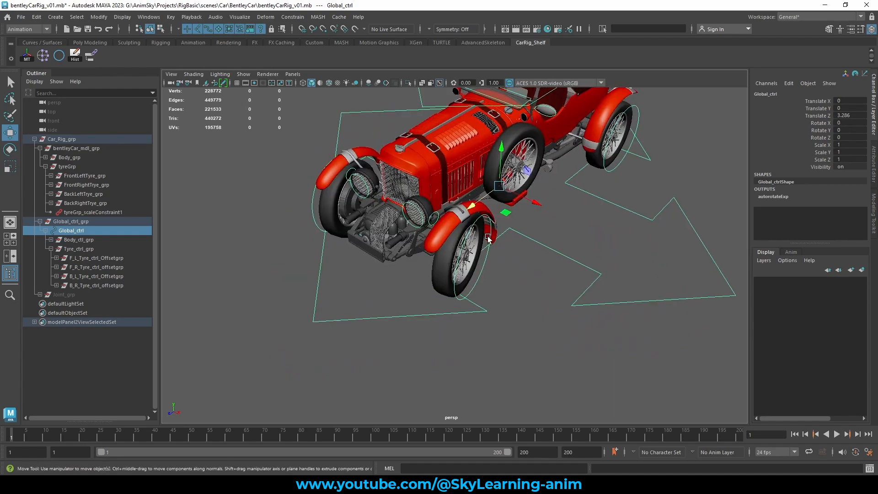
scroll(583, 244, up, 1)
scroll(583, 244, up, 3)
middle_drag(600, 231, 516, 310)
scroll(539, 276, down, 5)
Turn Steering_ctrl the opposite way in X and move Global_ctrl along Z to test steering and rolling together.
alt+drag(539, 267, 474, 210)
click(438, 173)
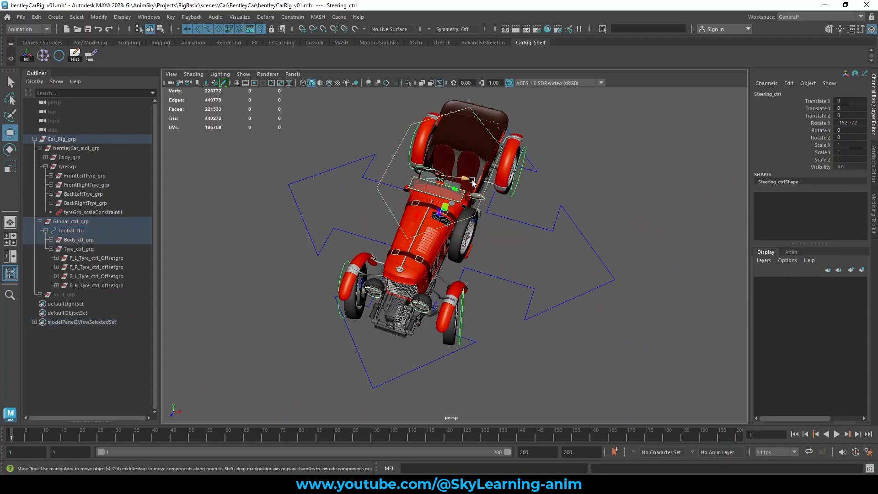
key(e)
middle_drag(608, 215, 172, 198)
click(365, 350)
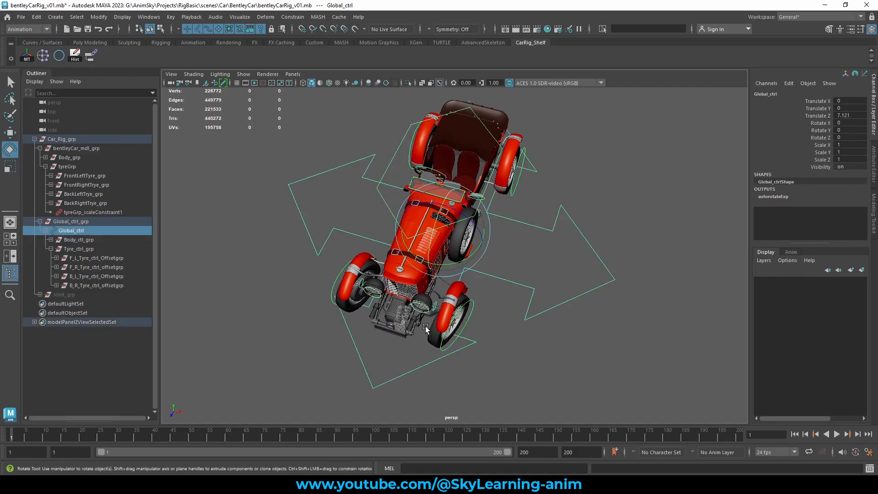
key(w)
drag(428, 269, 502, 239)
Undo the Global_ctrl test moves and the last Steering_ctrl rotation.
key(ctrl+z)
key(ctrl+z)
key(ctrl+z)
key(ctrl+z)
key(ctrl+z)
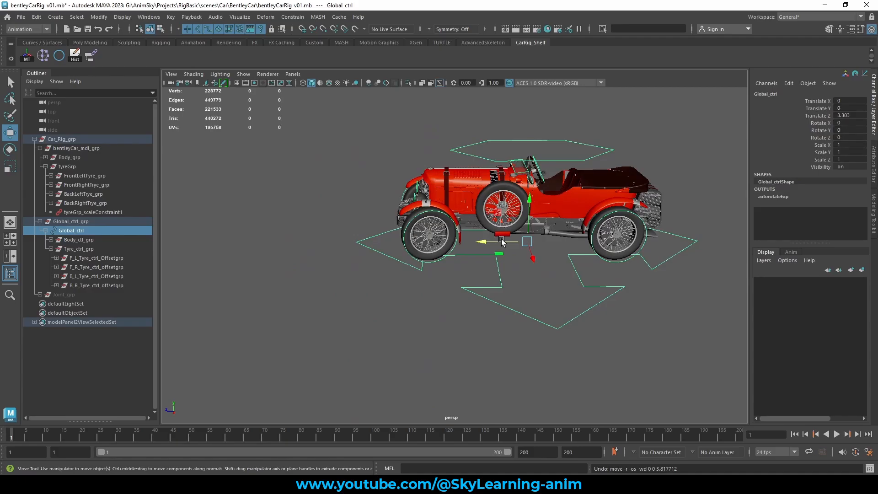
key(ctrl+z)
Reset Steering_ctrl's Rotate X to 0.
alt+drag(502, 243, 462, 181)
alt+middle_drag(439, 183, 355, 218)
alt+right_drag(354, 217, 462, 174)
alt+drag(463, 174, 500, 145)
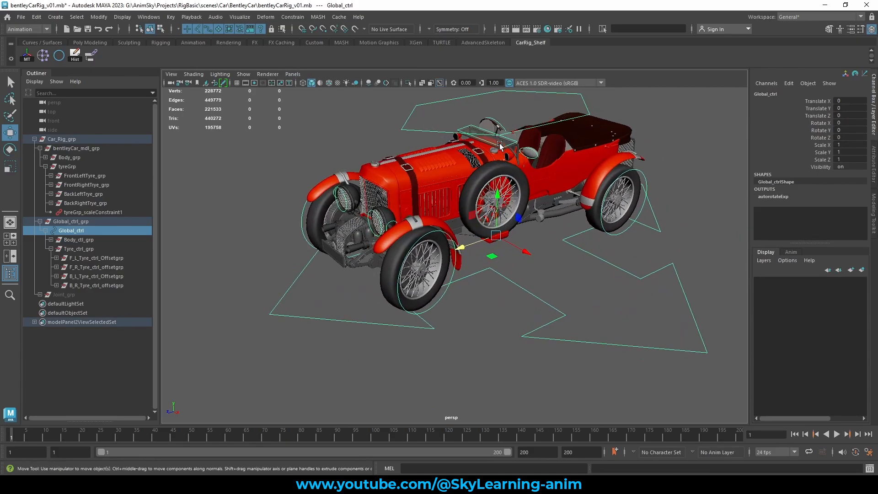
click(498, 122)
double_click(850, 122)
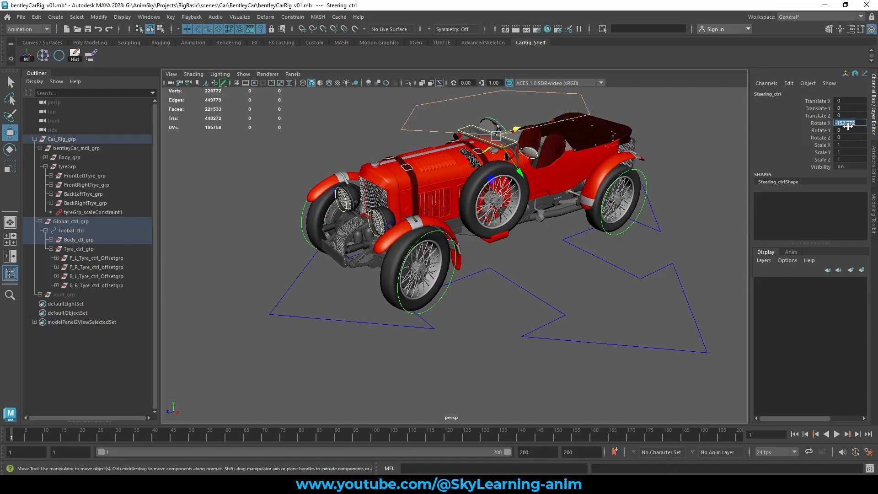
text(0)
key(Return)
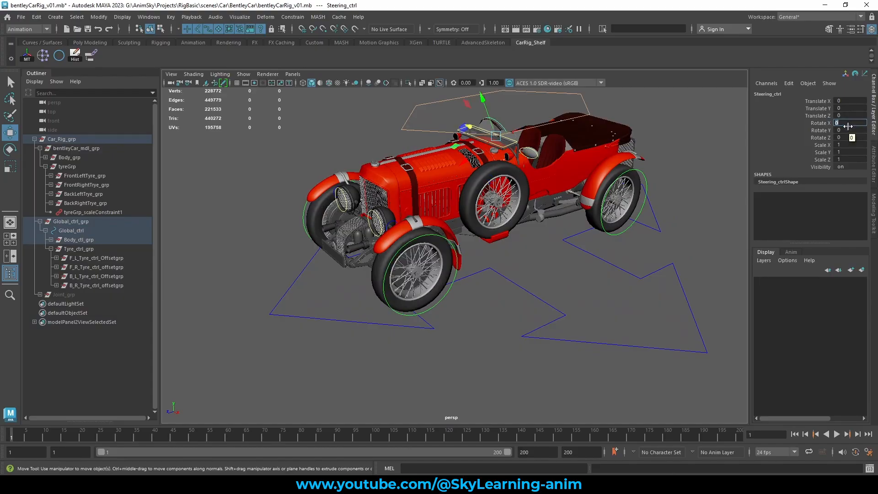
Collapse Car_Rig_grp in the Outliner and turn off isolate select in the side view.
mouse_move(472, 243)
alt+mouse_down()
mouse_move(429, 232)
mouse_move(459, 233)
alt+mouse_up()
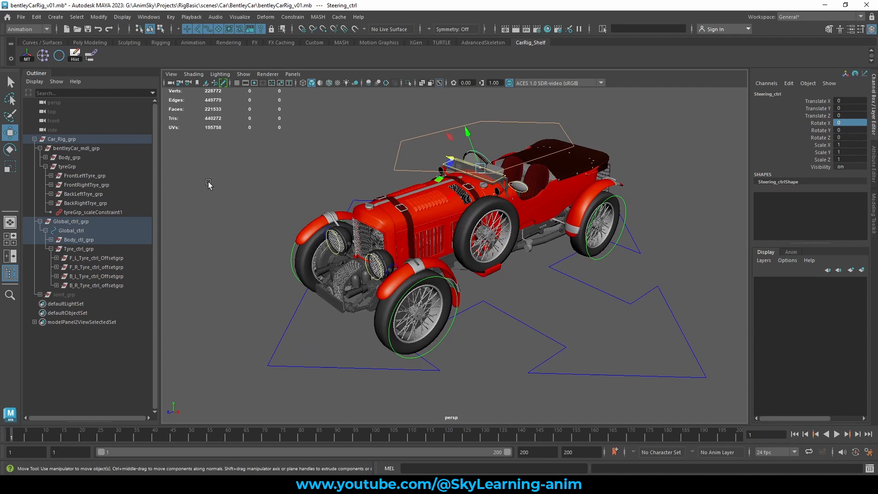
click(34, 139)
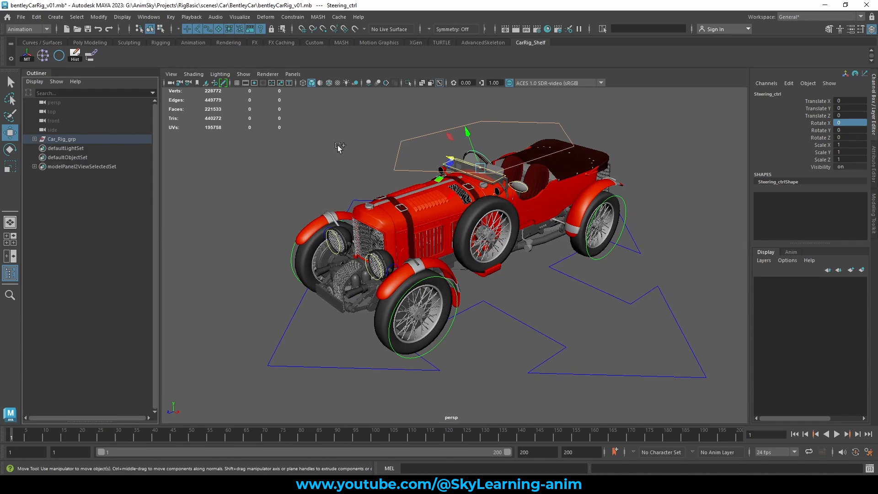
click(338, 145)
key(space)
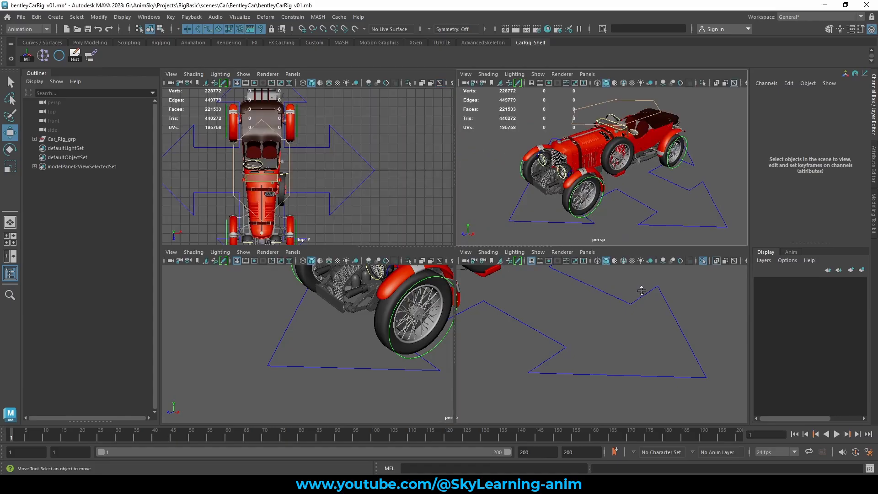
click(703, 261)
key(space)
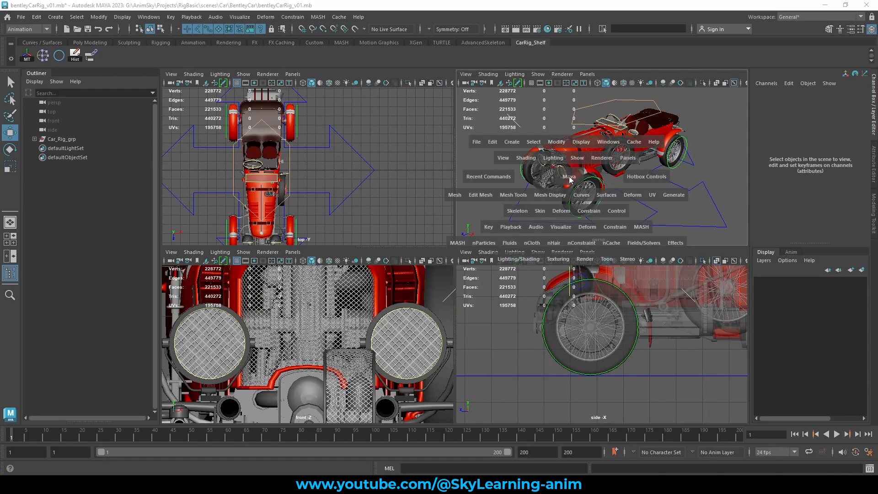
click(605, 157)
click(644, 141)
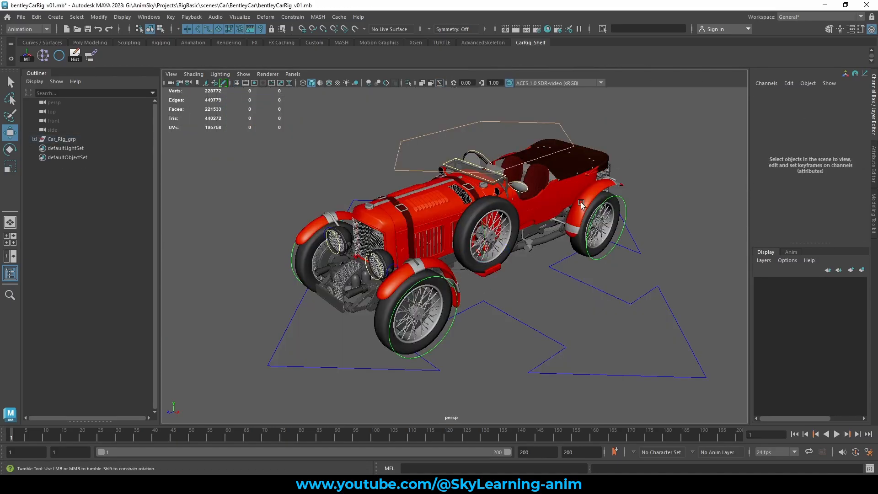
alt+drag(581, 202, 594, 181)
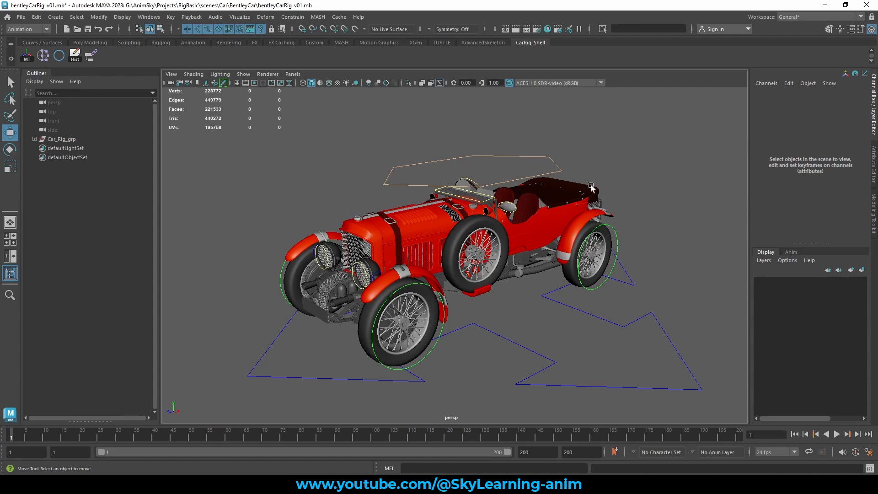
click(425, 161)
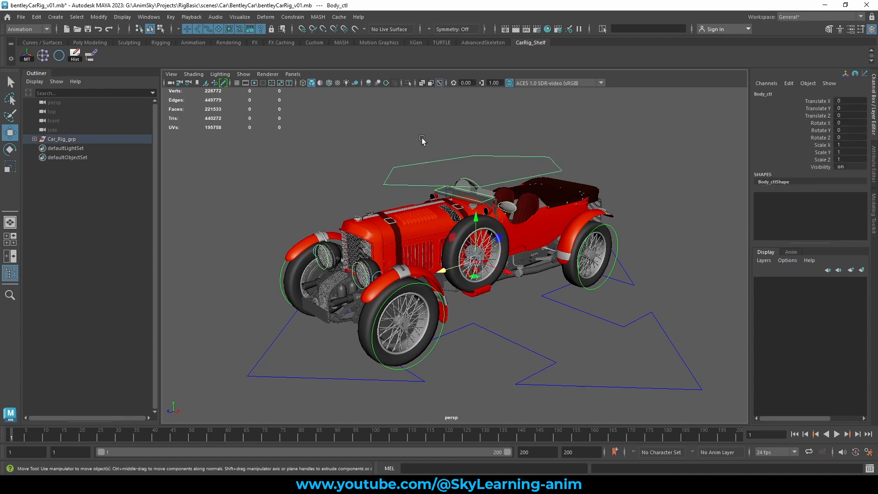
alt+drag(421, 141, 523, 155)
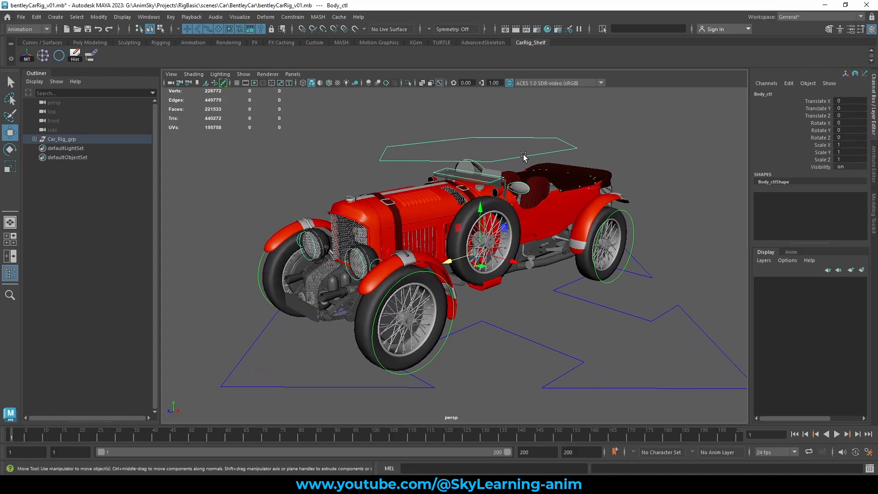
click(590, 128)
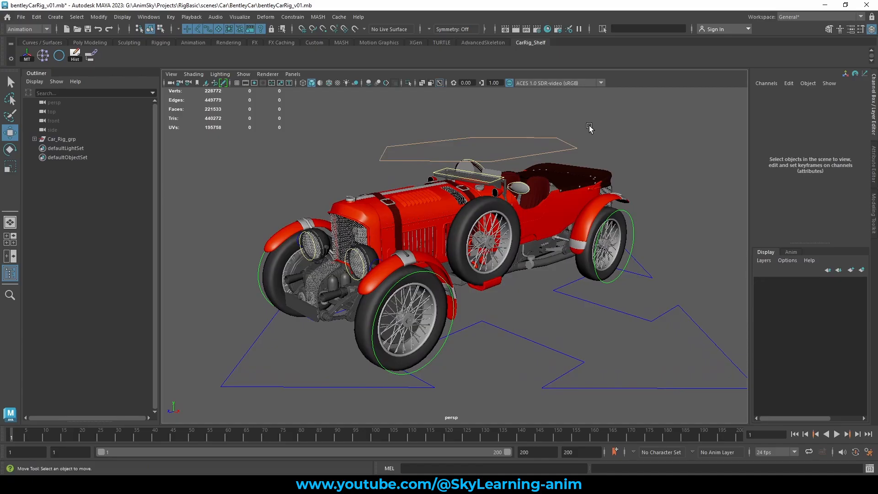